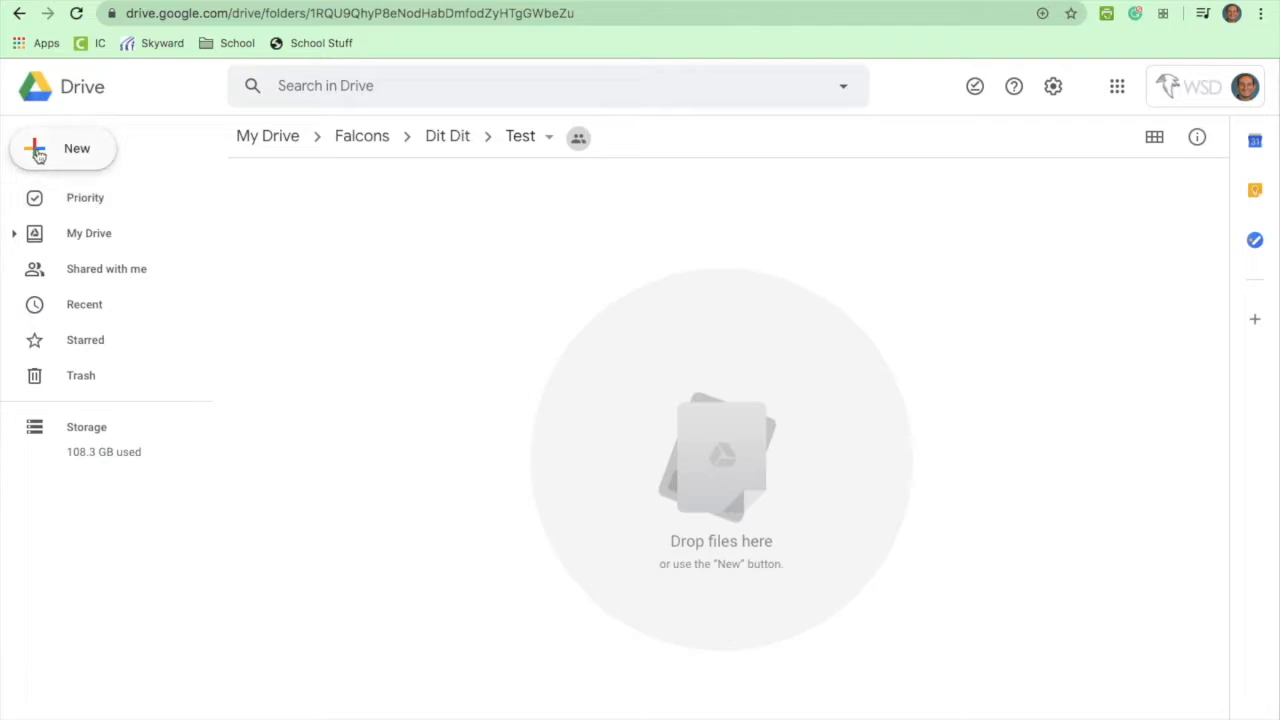
Step: Create a new Google Form in the shared Test folder with the folder's sharing permissions
{"action": "left_click", "coordinate": [40, 154]}
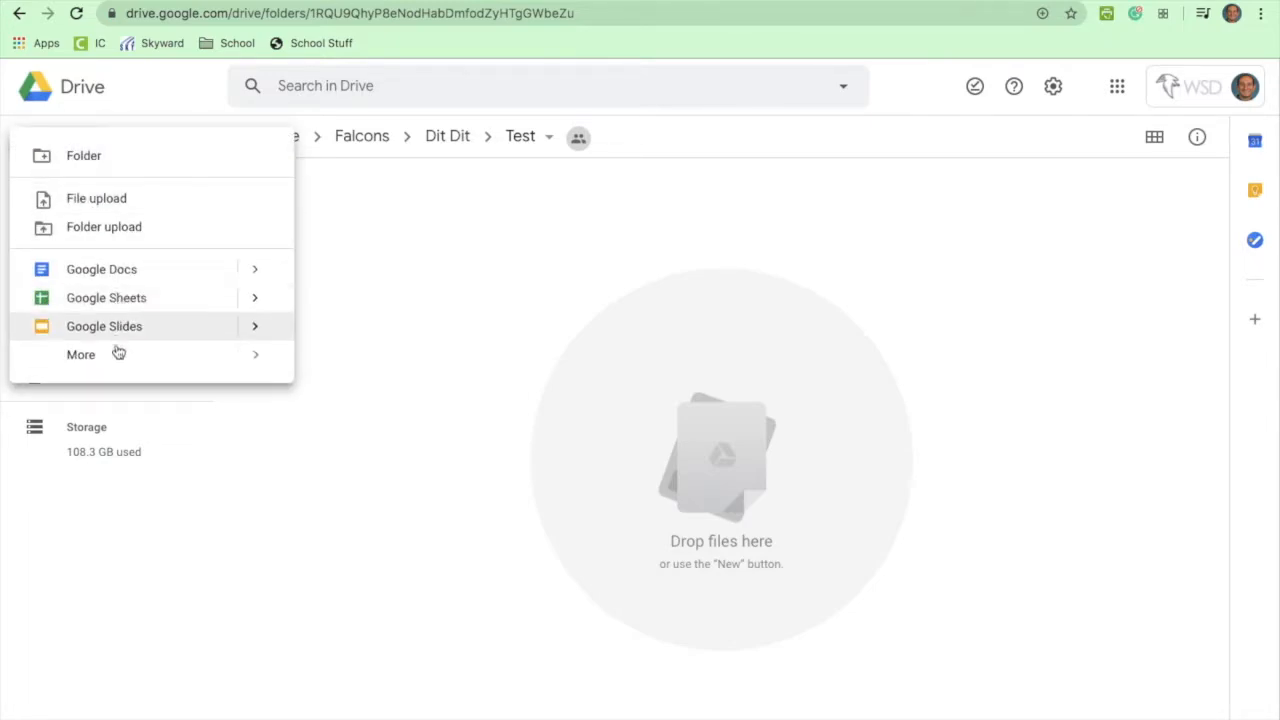
{"action": "mouse_move", "coordinate": [117, 357]}
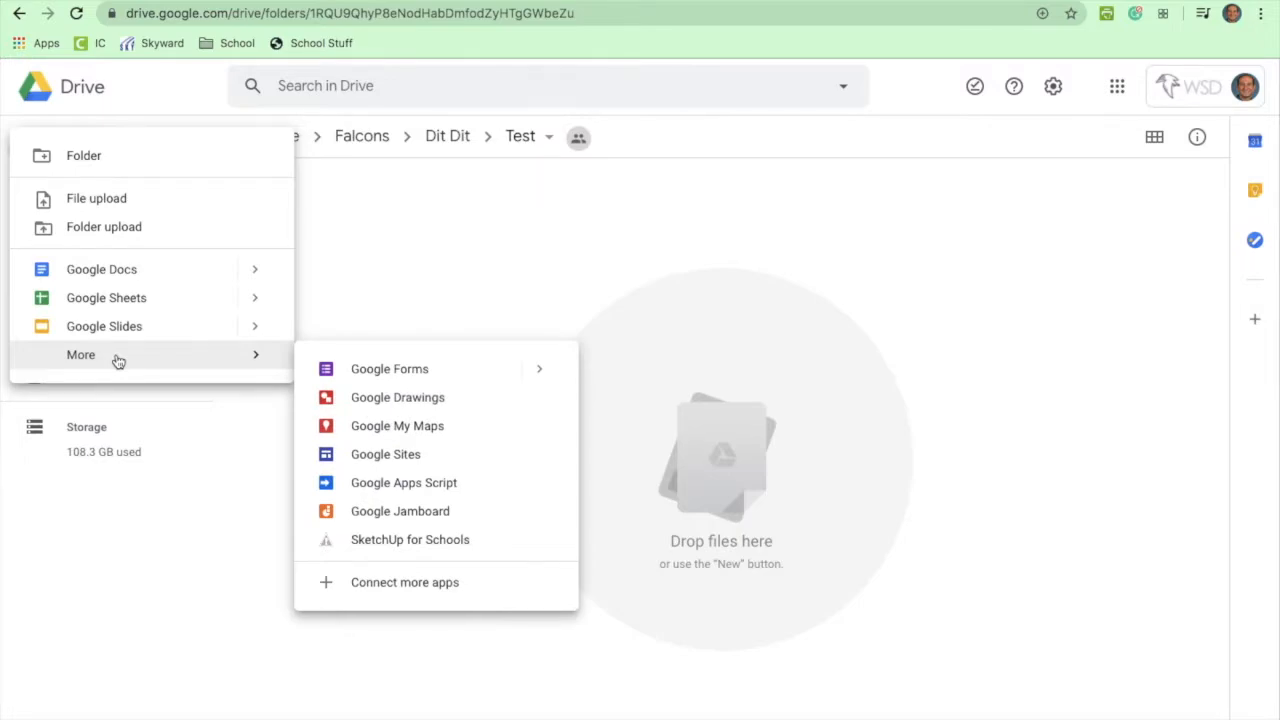
{"action": "left_click", "coordinate": [380, 375]}
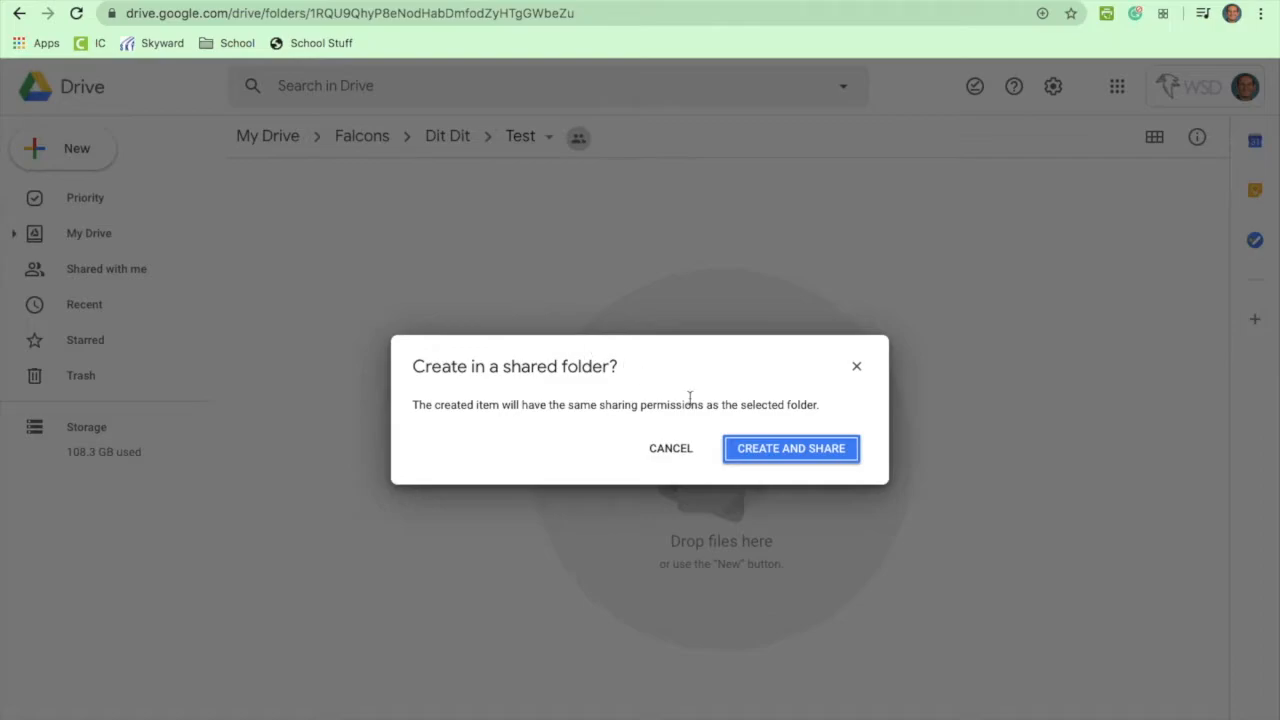
{"action": "left_click", "coordinate": [767, 450]}
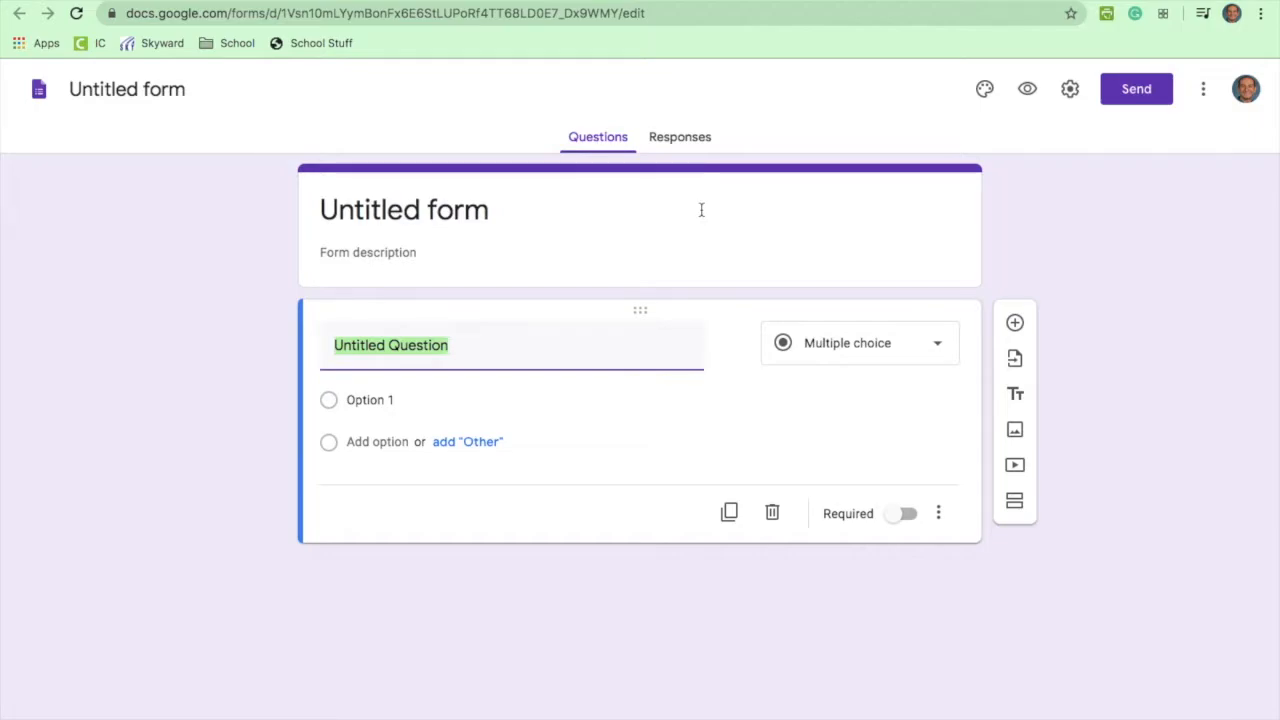
Step: Browse the header image themes, including Birthday, and the Upload tab without choosing a header
{"action": "left_click", "coordinate": [985, 91]}
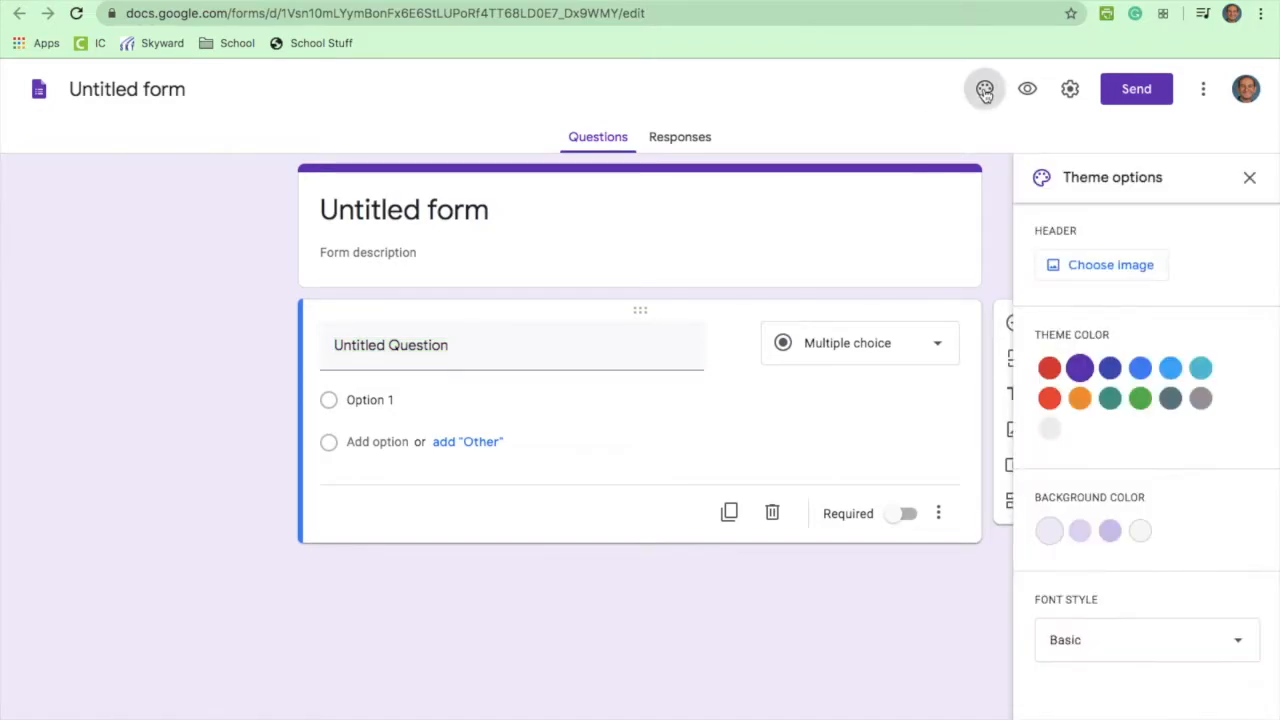
{"action": "left_click", "coordinate": [1103, 270]}
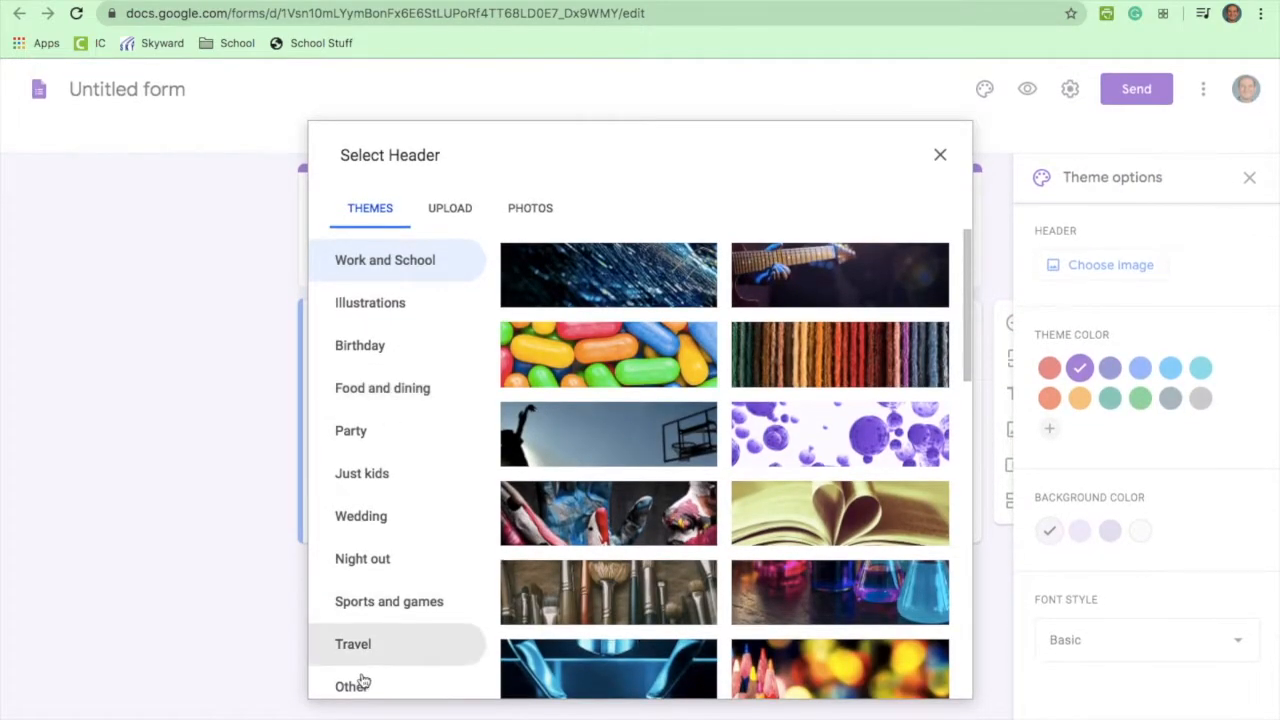
{"action": "left_click", "coordinate": [372, 362]}
{"action": "left_click", "coordinate": [370, 395]}
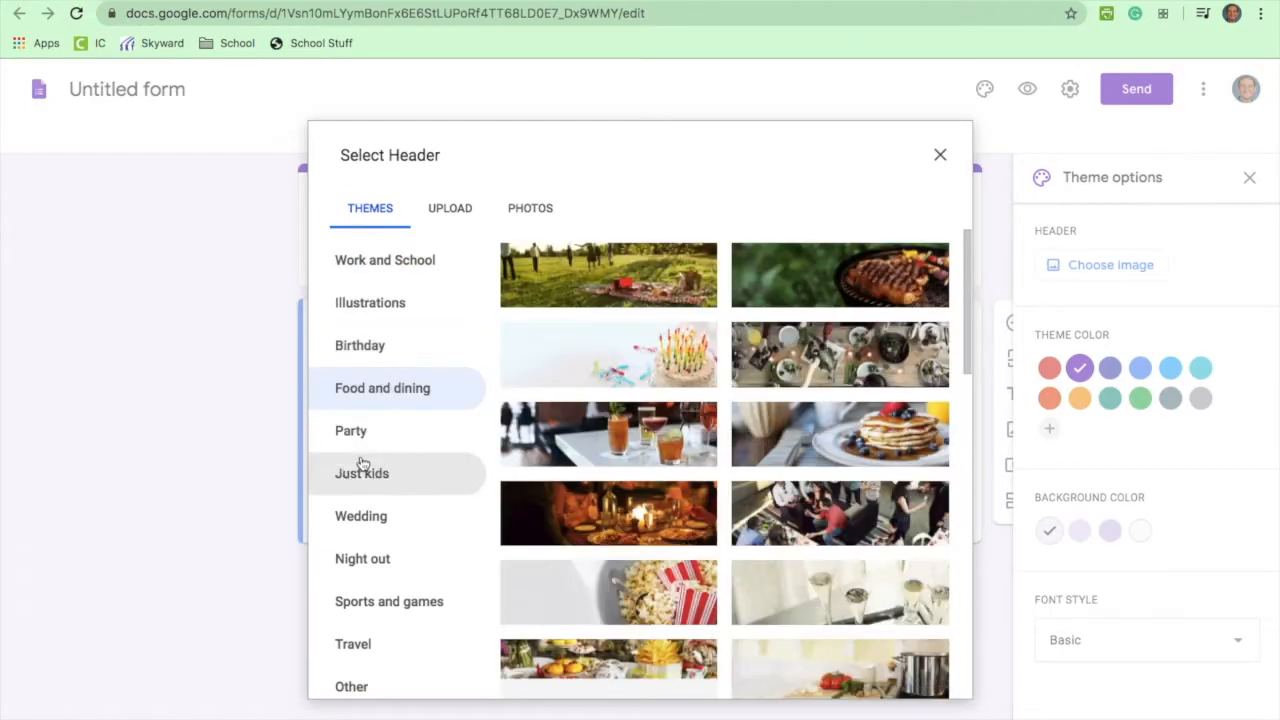
{"action": "left_click", "coordinate": [360, 470]}
{"action": "left_click", "coordinate": [360, 513]}
{"action": "left_click", "coordinate": [460, 212]}
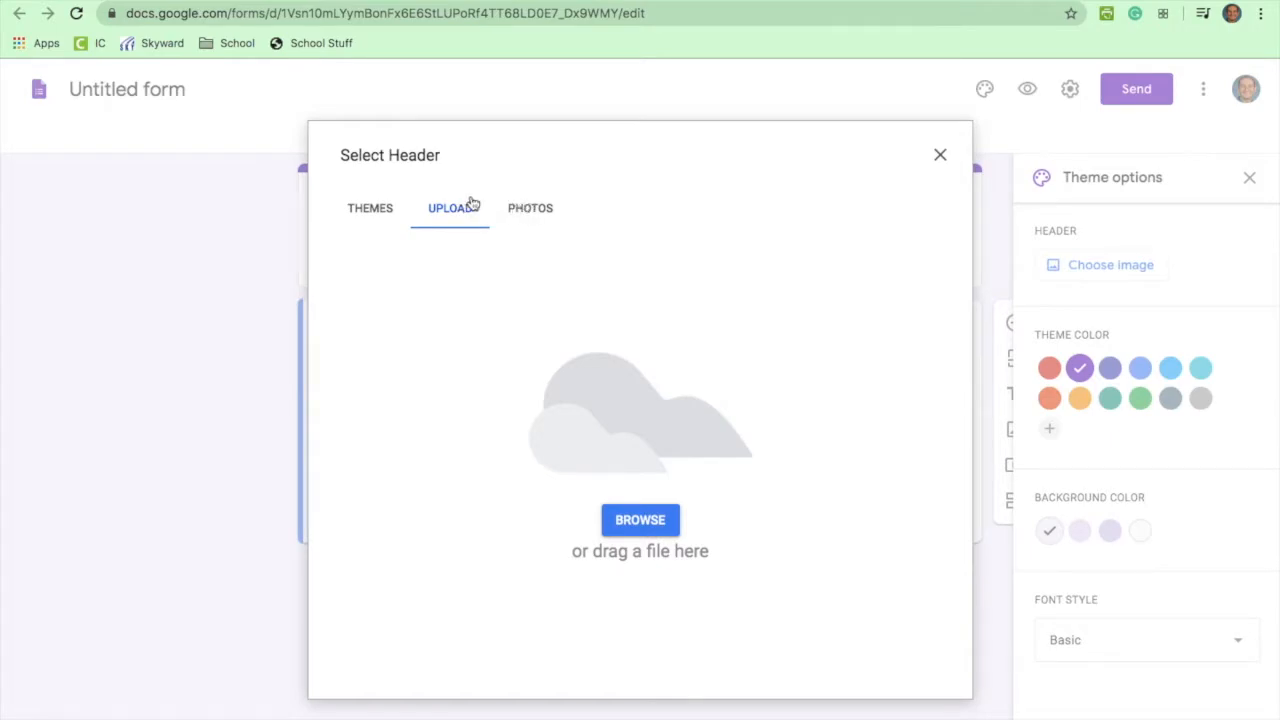
{"action": "left_click", "coordinate": [939, 156]}
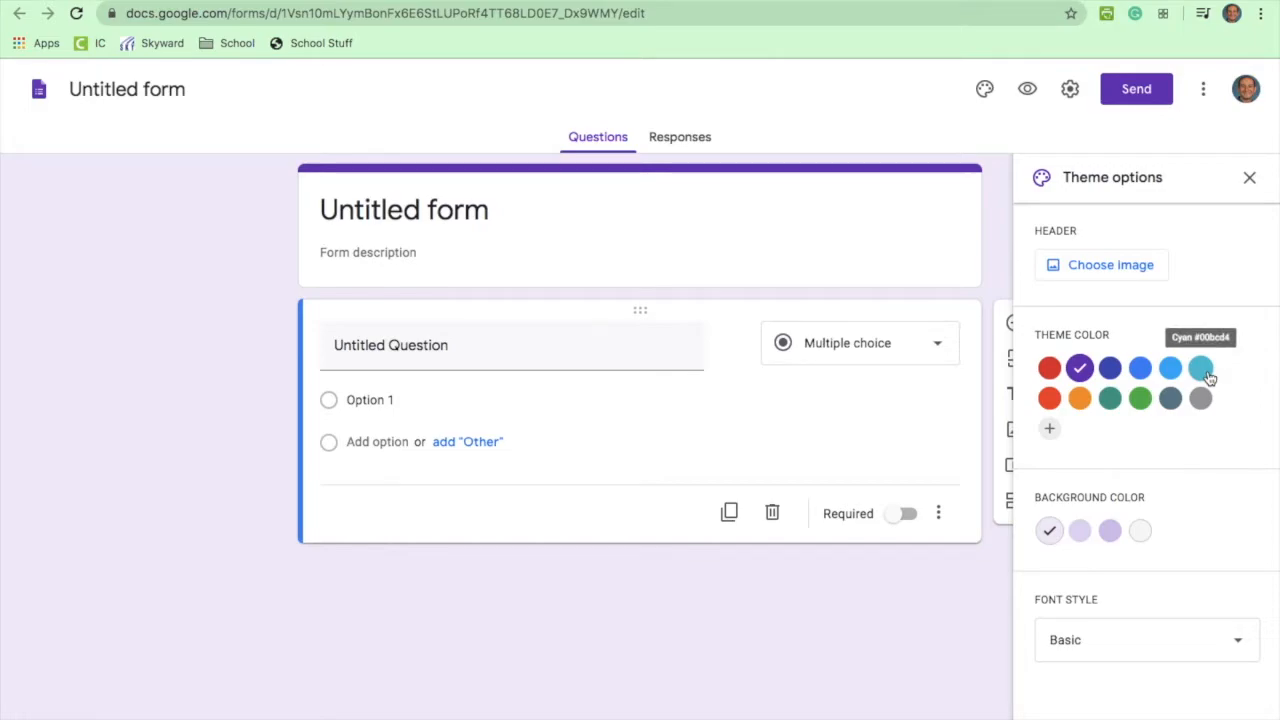
Step: Apply custom theme colour #00ff2f with a light green background, keeping the Basic font style
{"action": "left_click", "coordinate": [1143, 401]}
{"action": "left_click", "coordinate": [1049, 428]}
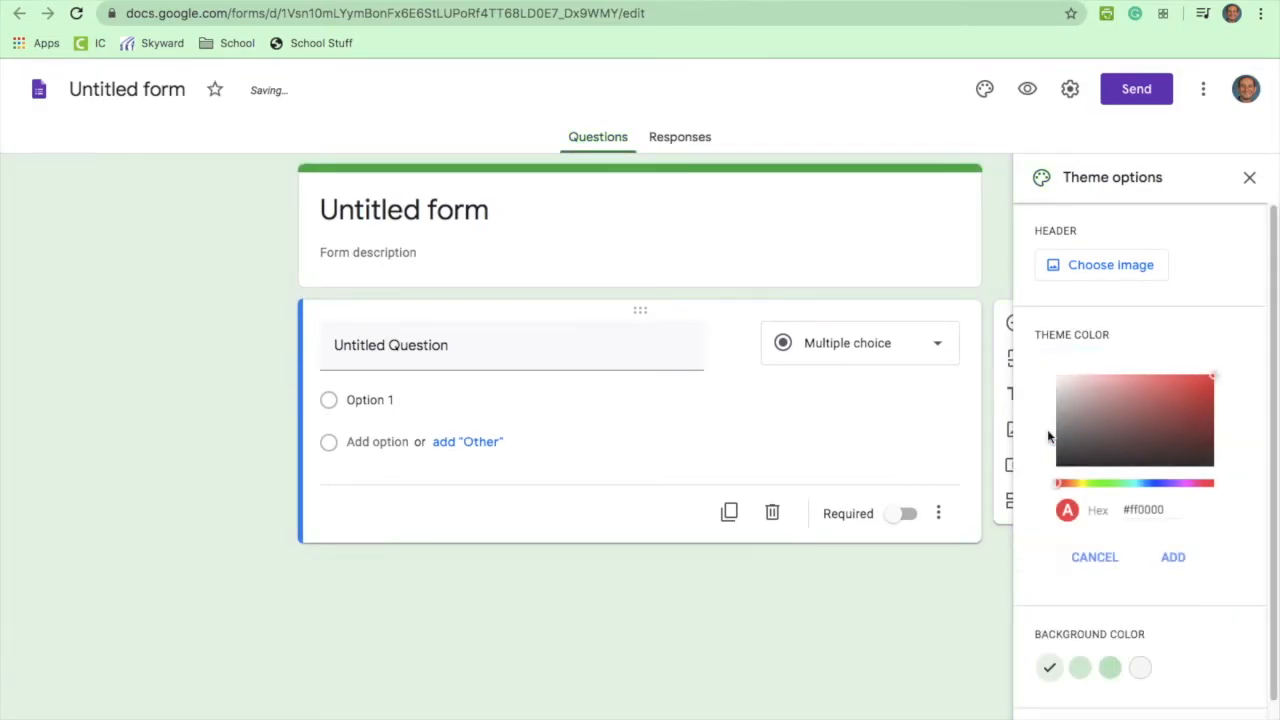
{"action": "left_click", "coordinate": [1110, 484]}
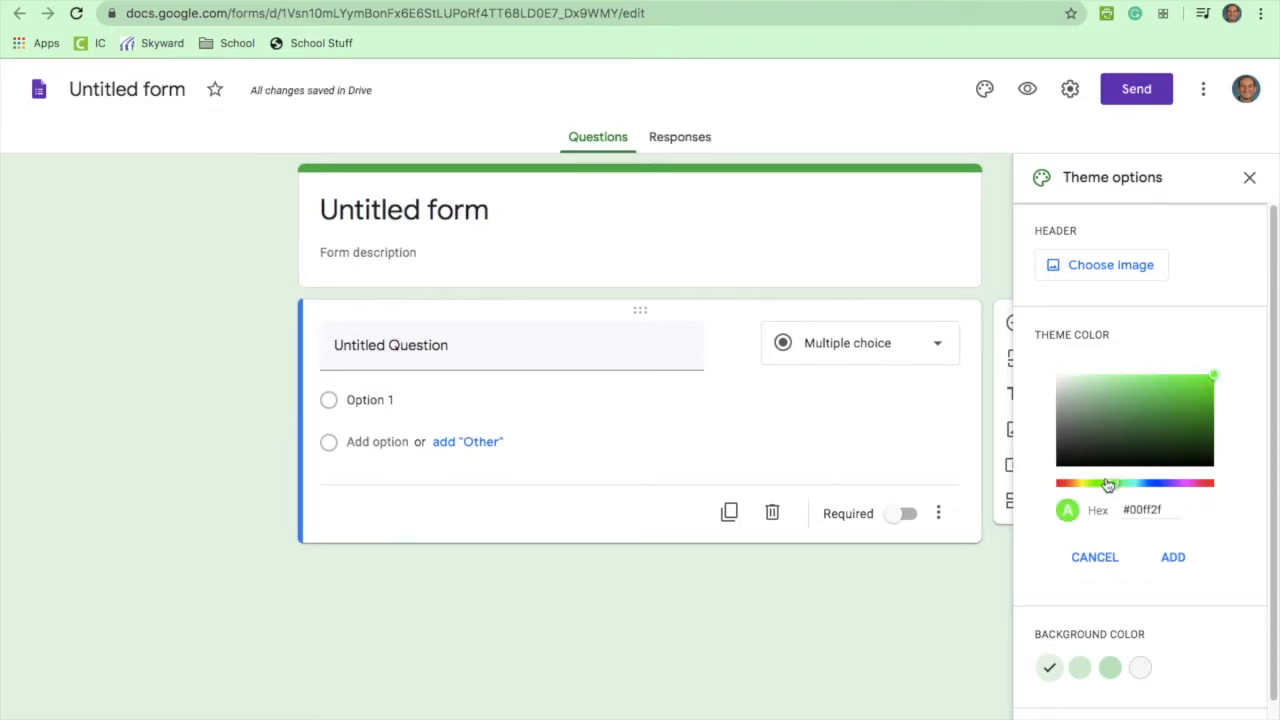
{"action": "left_click", "coordinate": [1173, 557]}
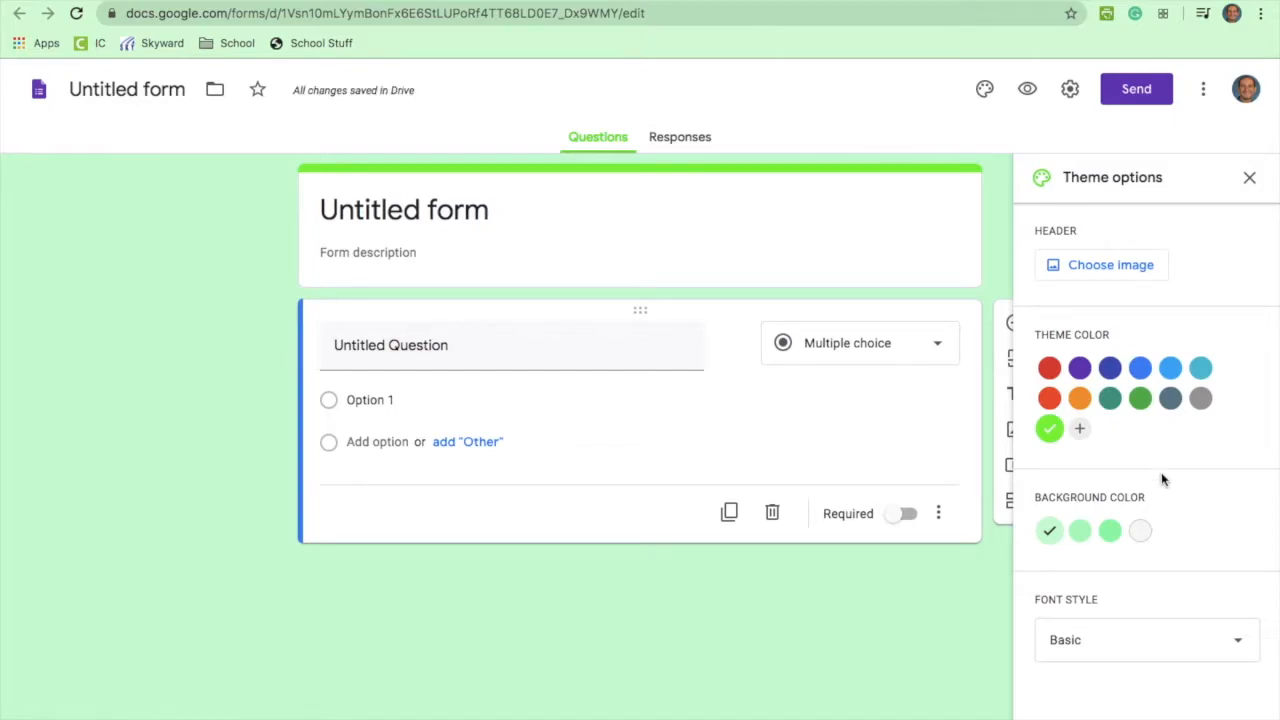
{"action": "left_click", "coordinate": [1229, 648]}
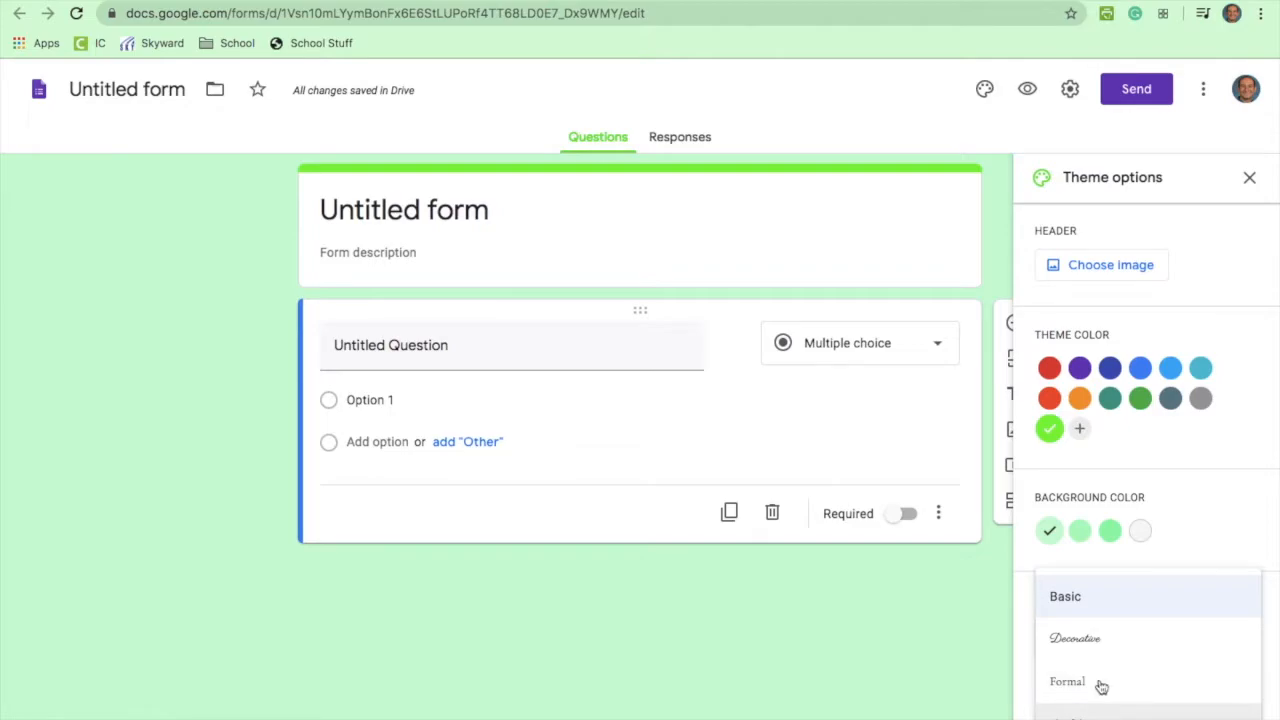
{"action": "left_click", "coordinate": [1108, 595]}
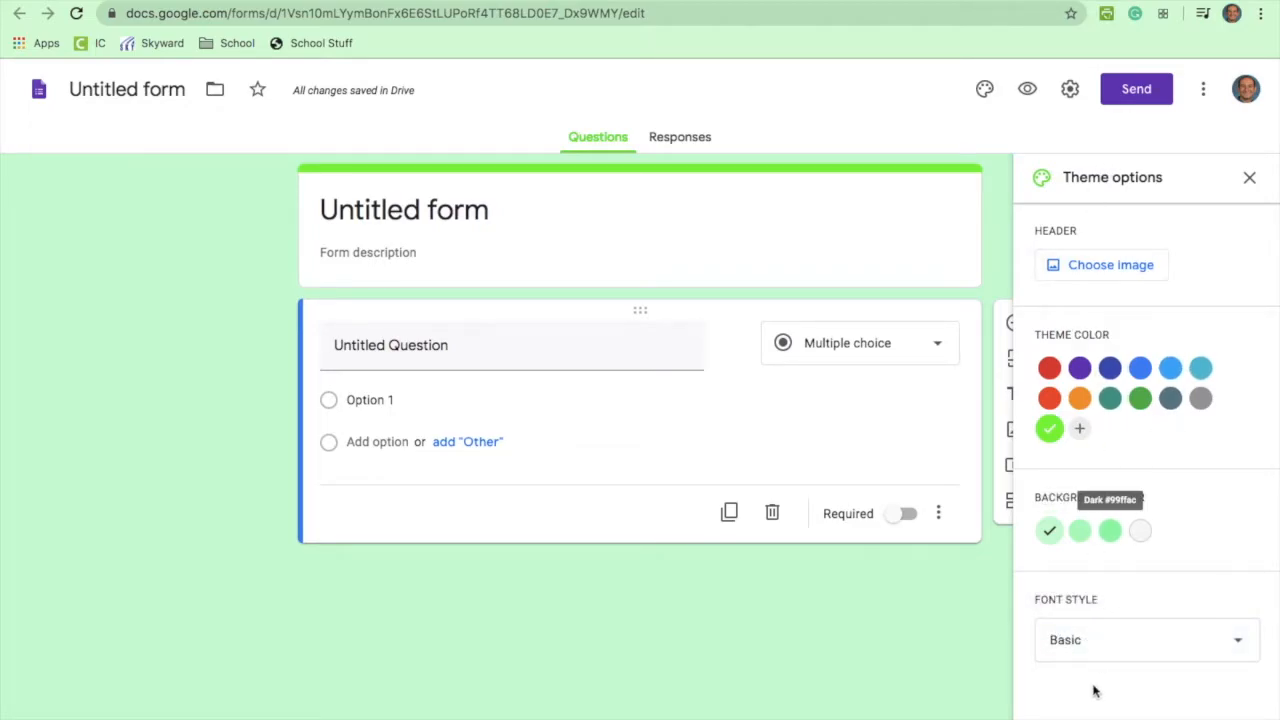
{"action": "left_click", "coordinate": [1249, 180]}
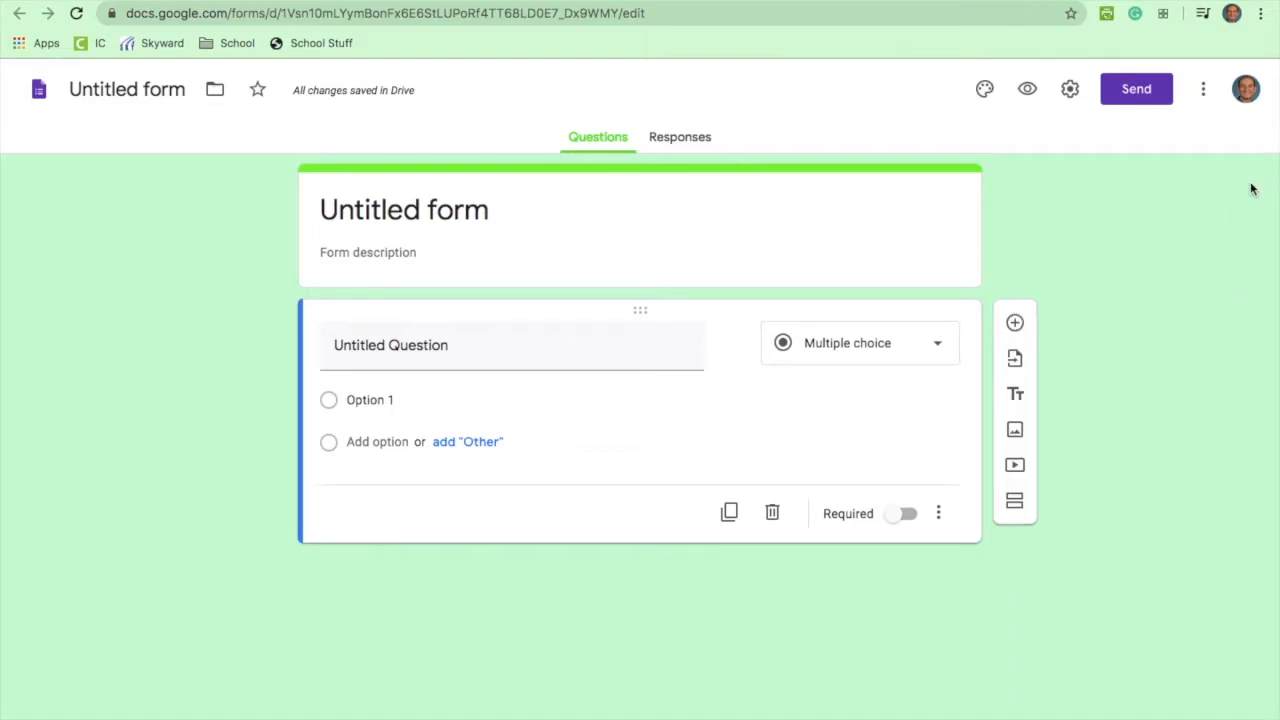
Step: Replace 'Untitled form' with the title 'Test' and confirm the document name also reads Test
{"action": "left_click", "coordinate": [504, 219]}
{"action": "type", "text": "Test"}
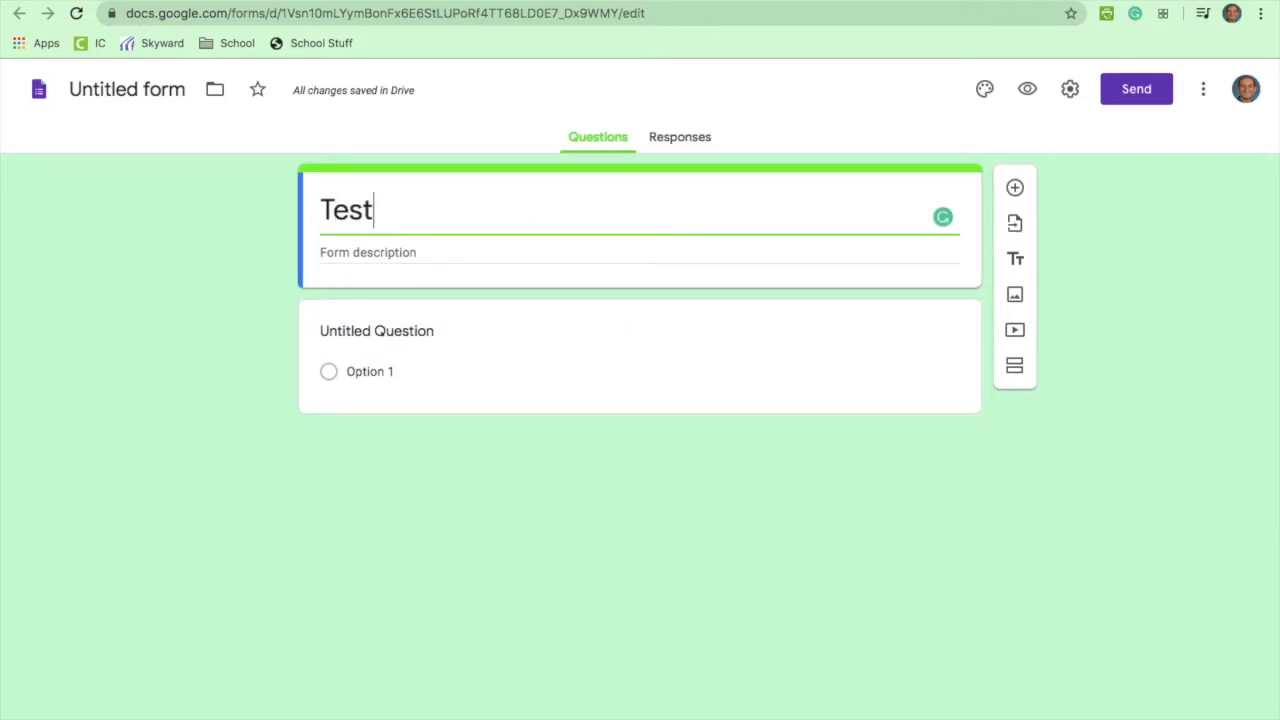
{"action": "left_click", "coordinate": [200, 286]}
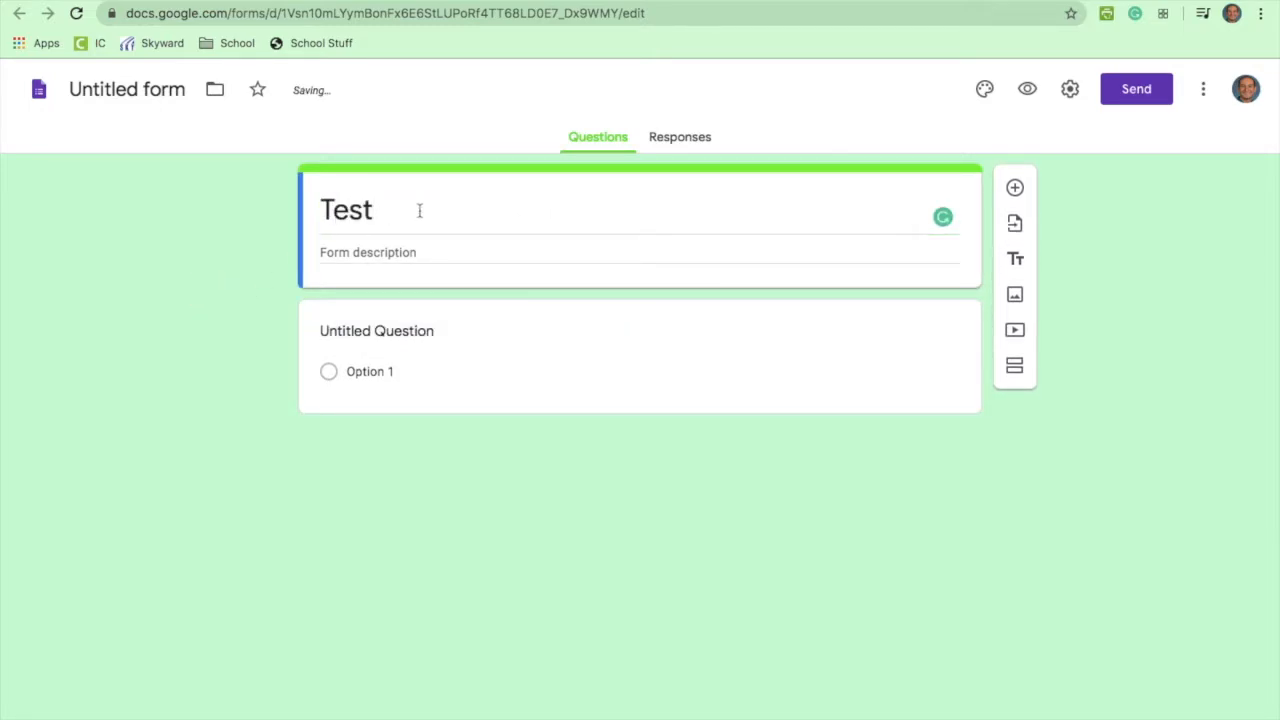
{"action": "left_click", "coordinate": [166, 91]}
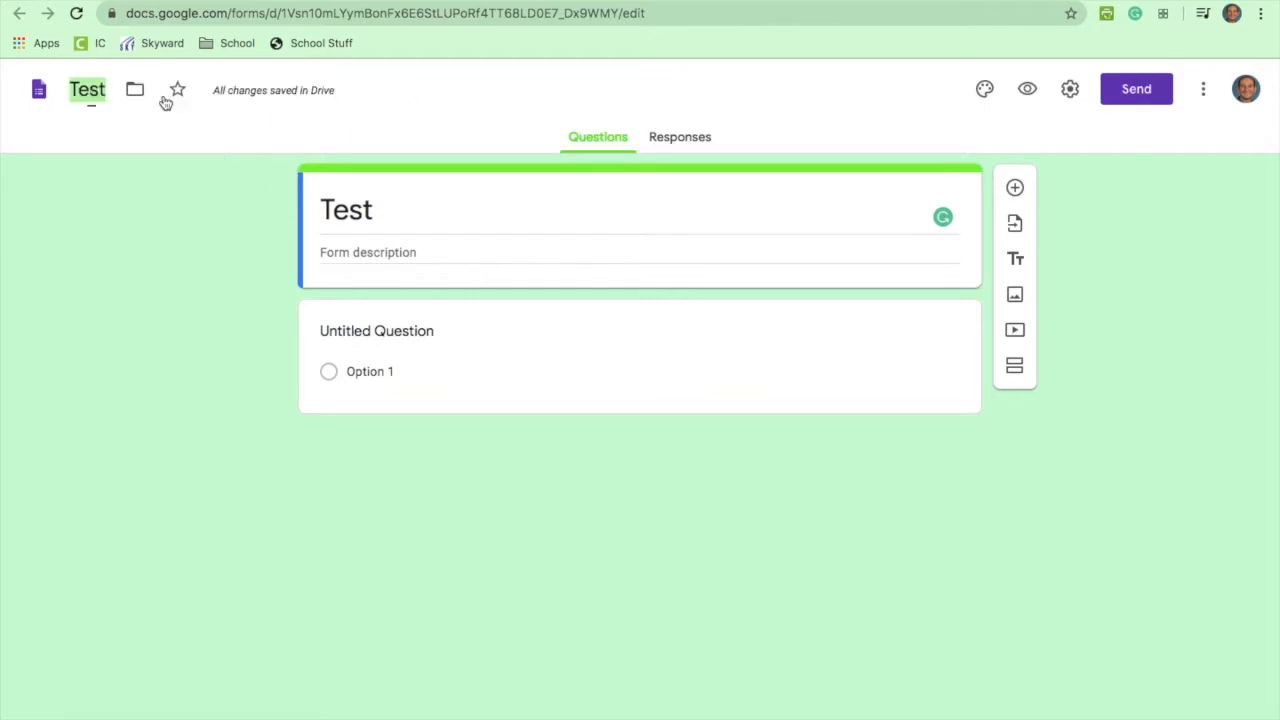
{"action": "left_click", "coordinate": [214, 222]}
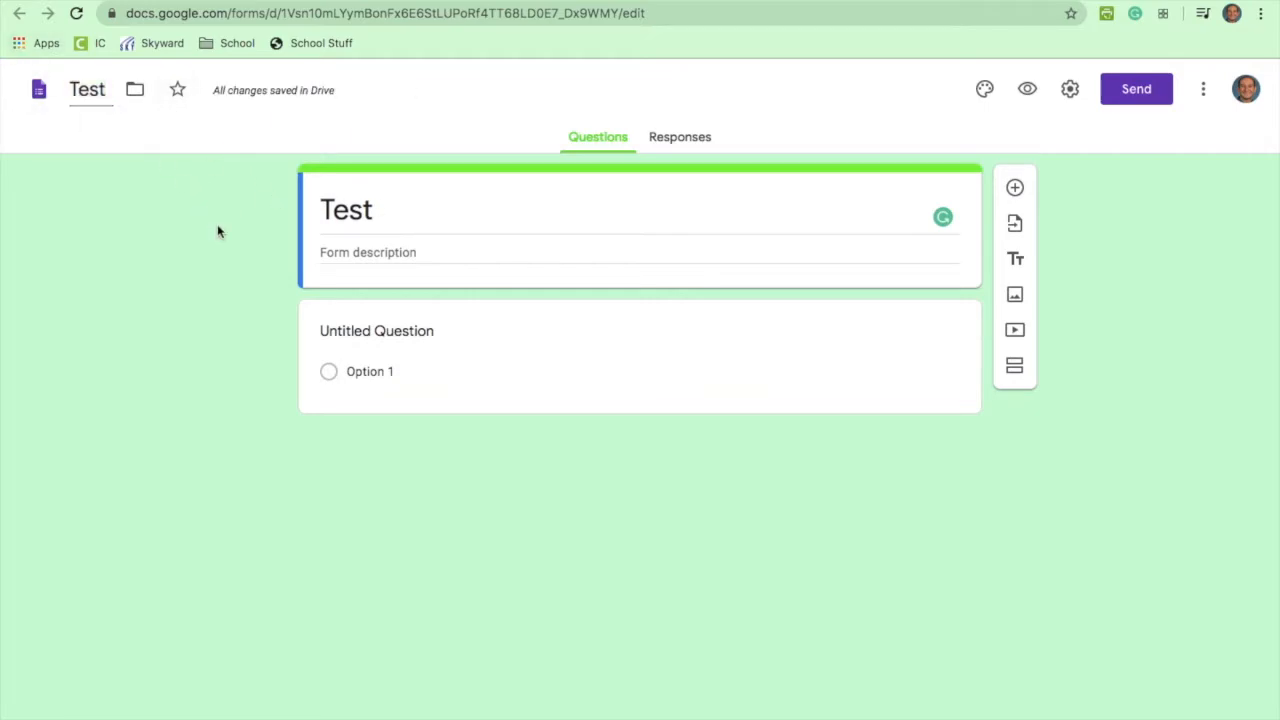
{"action": "left_click", "coordinate": [587, 255]}
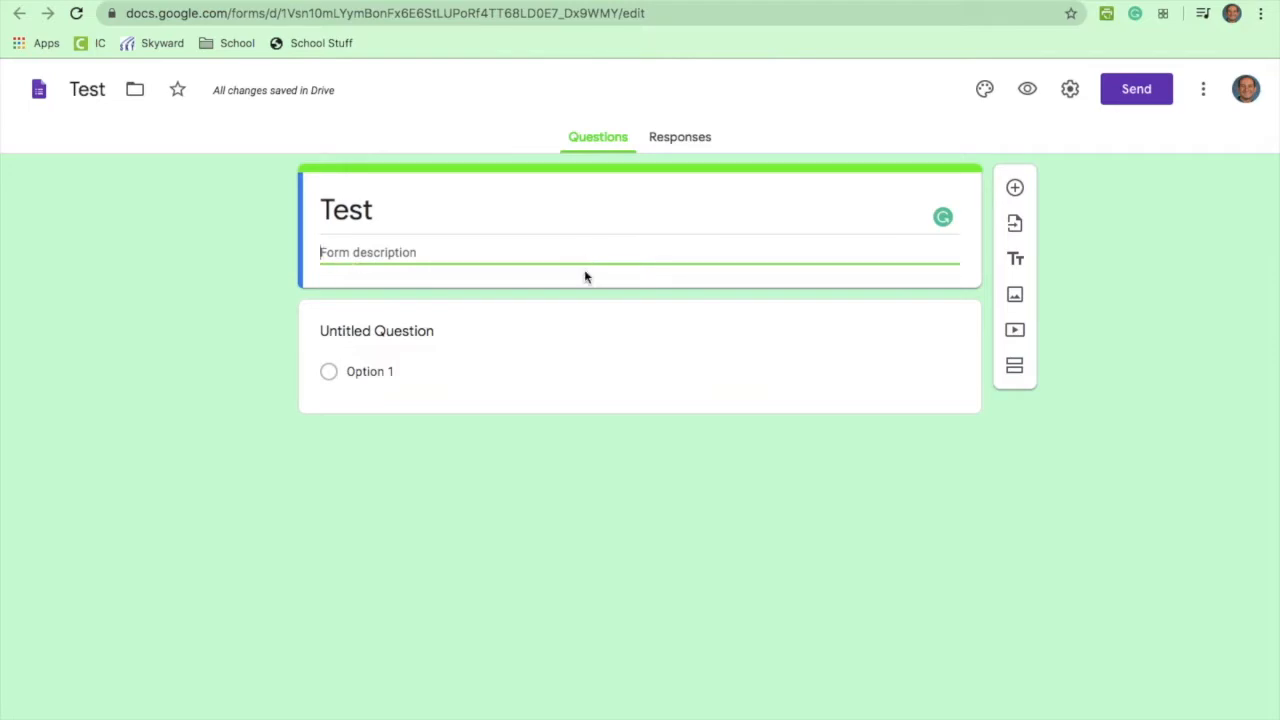
{"action": "left_click", "coordinate": [518, 345]}
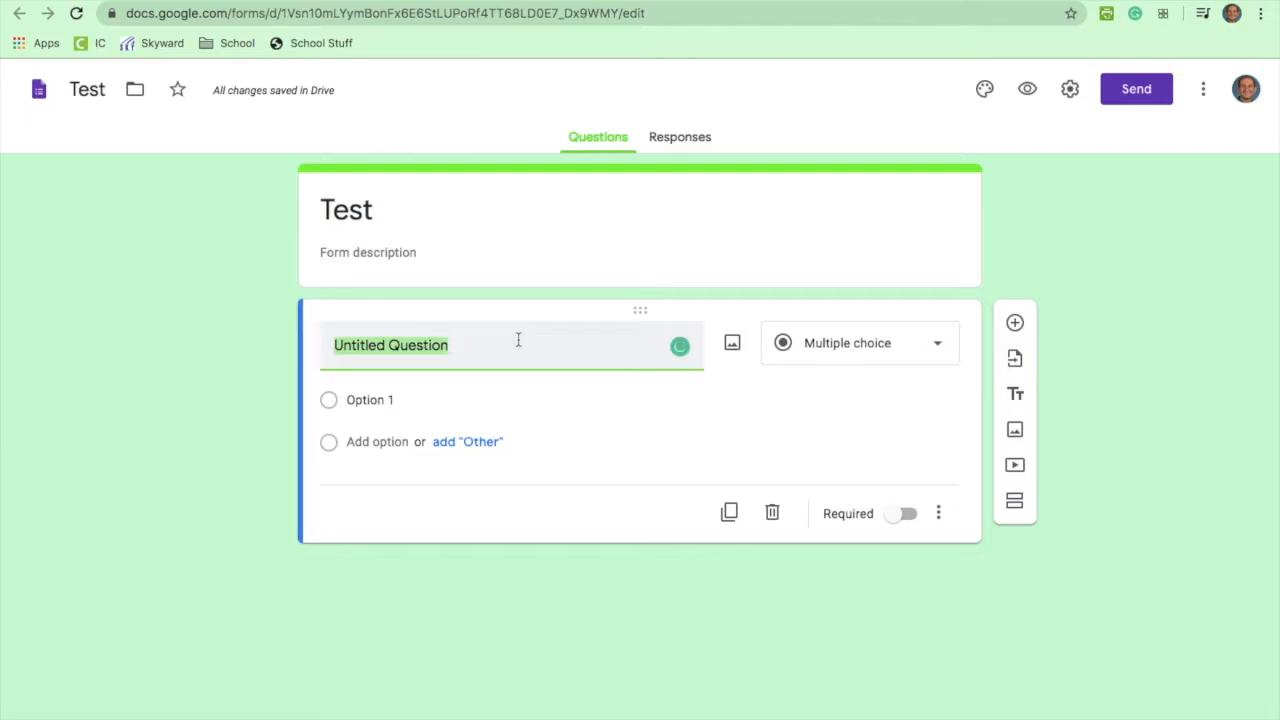
Step: Set the first question to Short answer, title it 'Last Name', and mark it required
{"action": "left_click", "coordinate": [938, 343]}
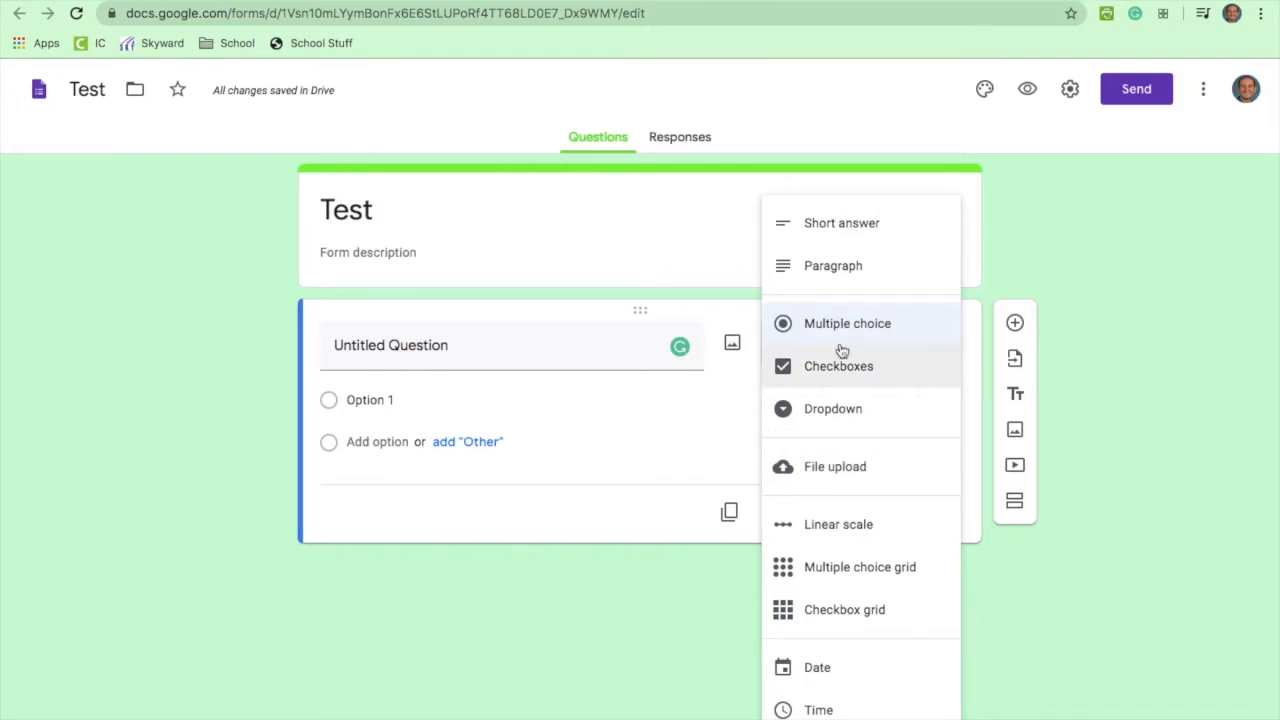
{"action": "left_click", "coordinate": [835, 218]}
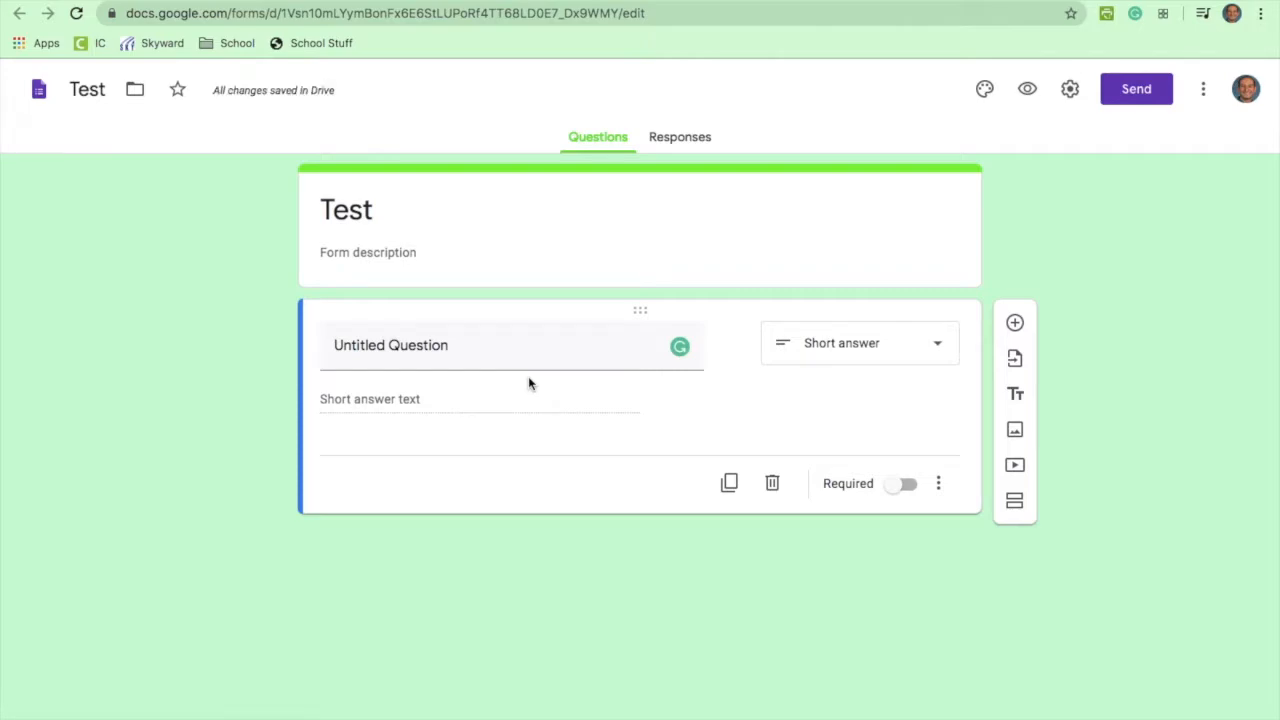
{"action": "left_click", "coordinate": [513, 356]}
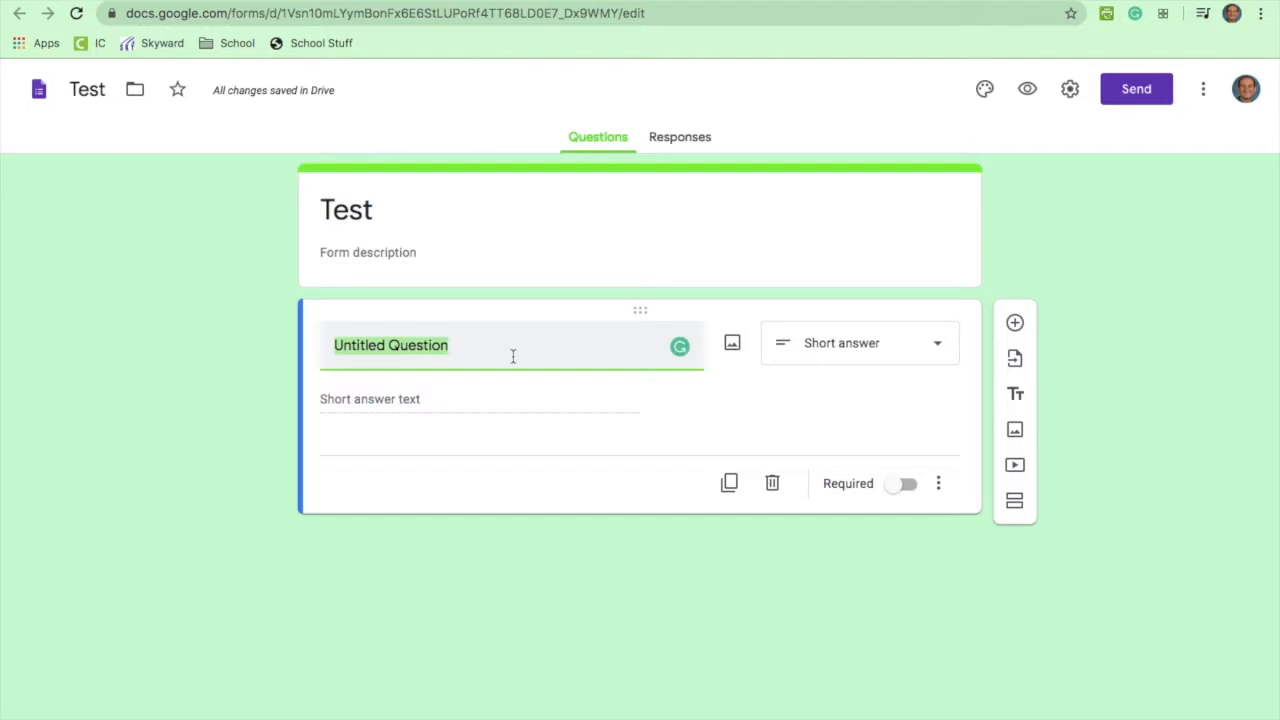
{"action": "type", "text": "Last N"}
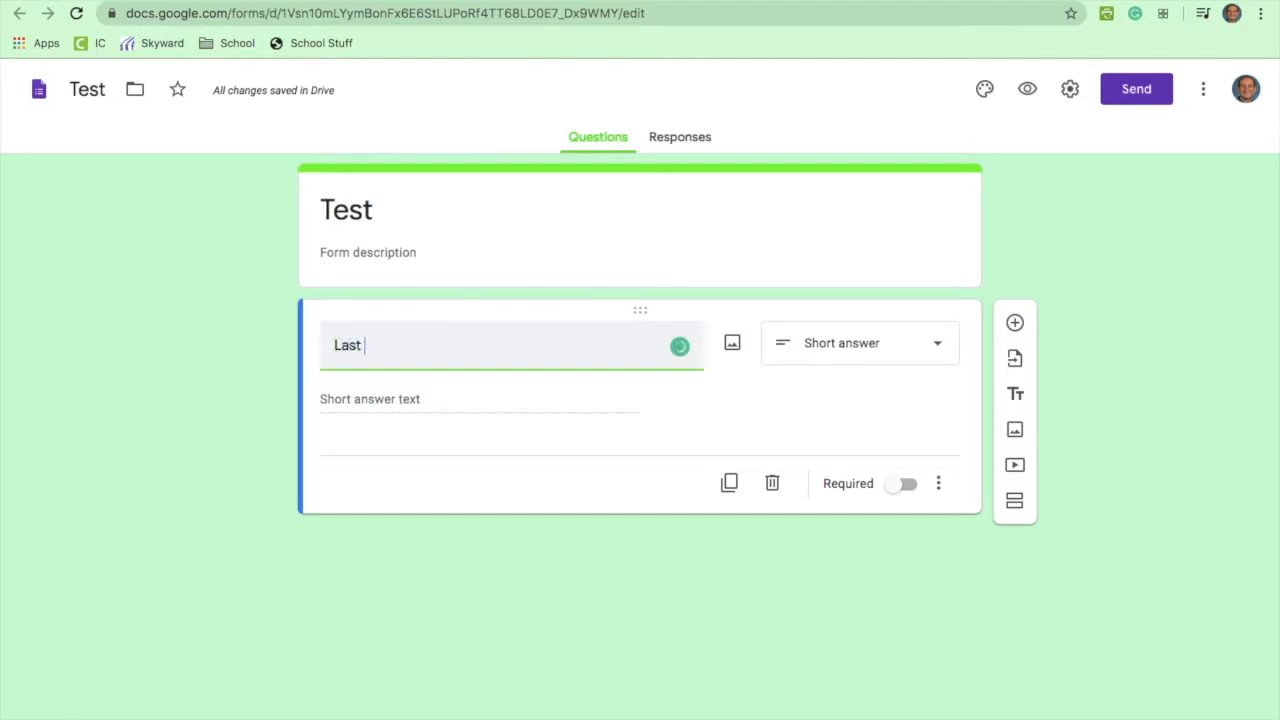
{"action": "key", "text": "BackSpace"}
{"action": "type", "text": "Name"}
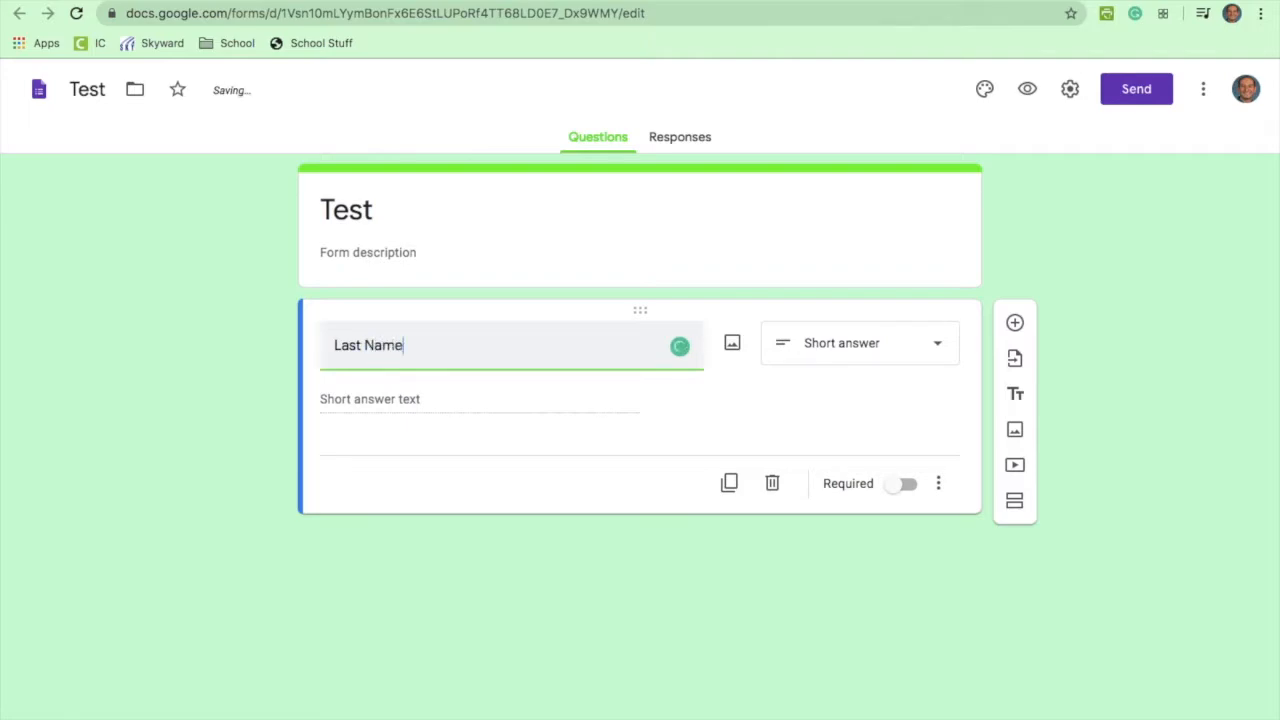
{"action": "left_click", "coordinate": [906, 489]}
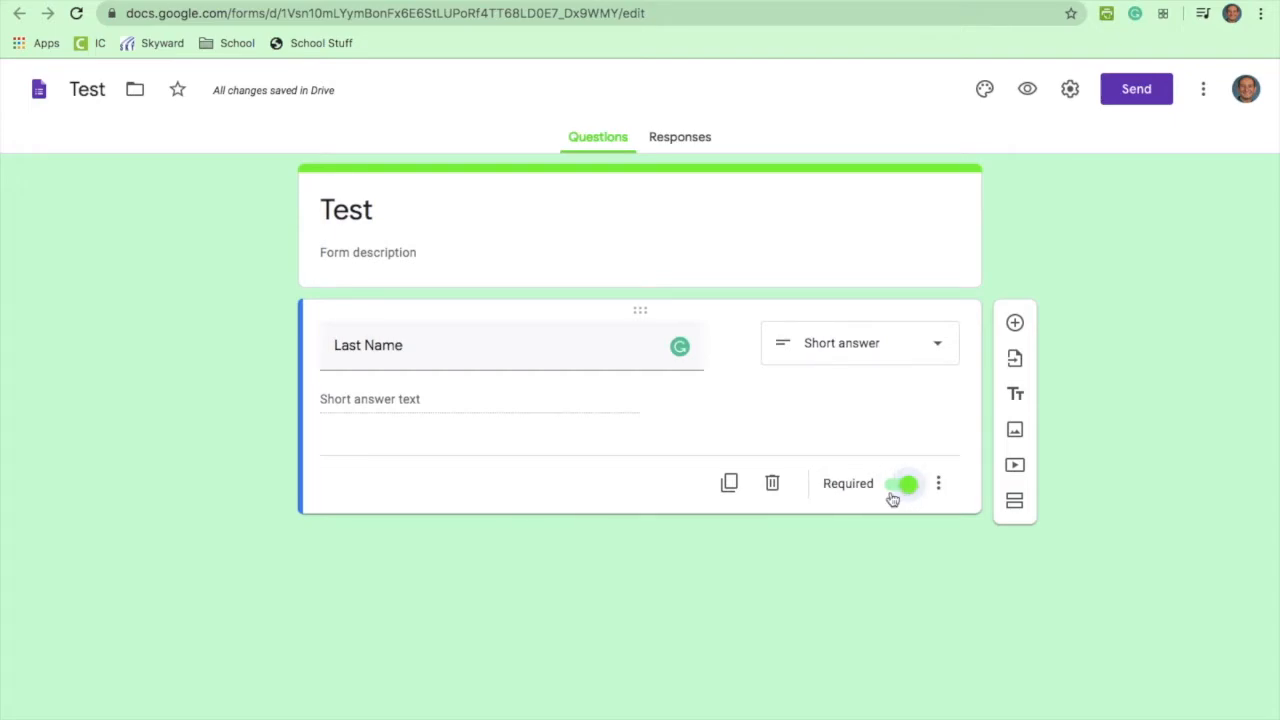
Step: Add a required 'First Name' question below Last Name, followed by a new blank question
{"action": "left_click", "coordinate": [1015, 324]}
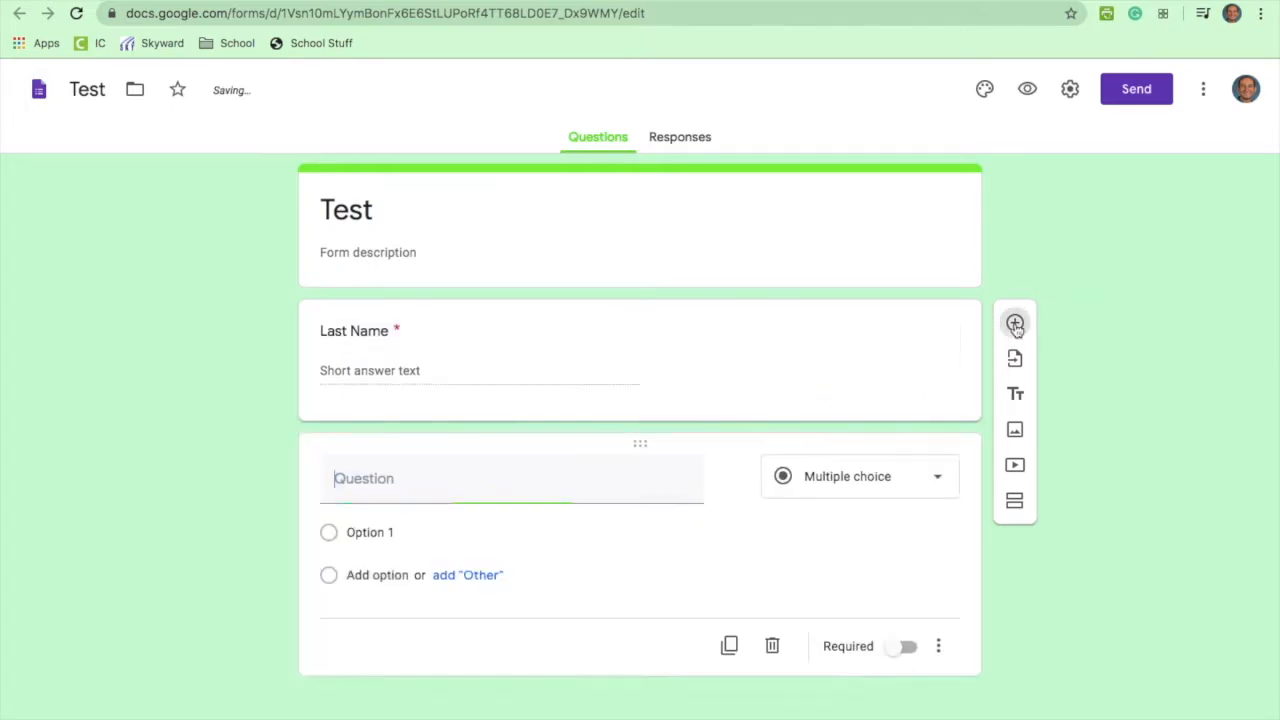
{"action": "type", "text": "First Name"}
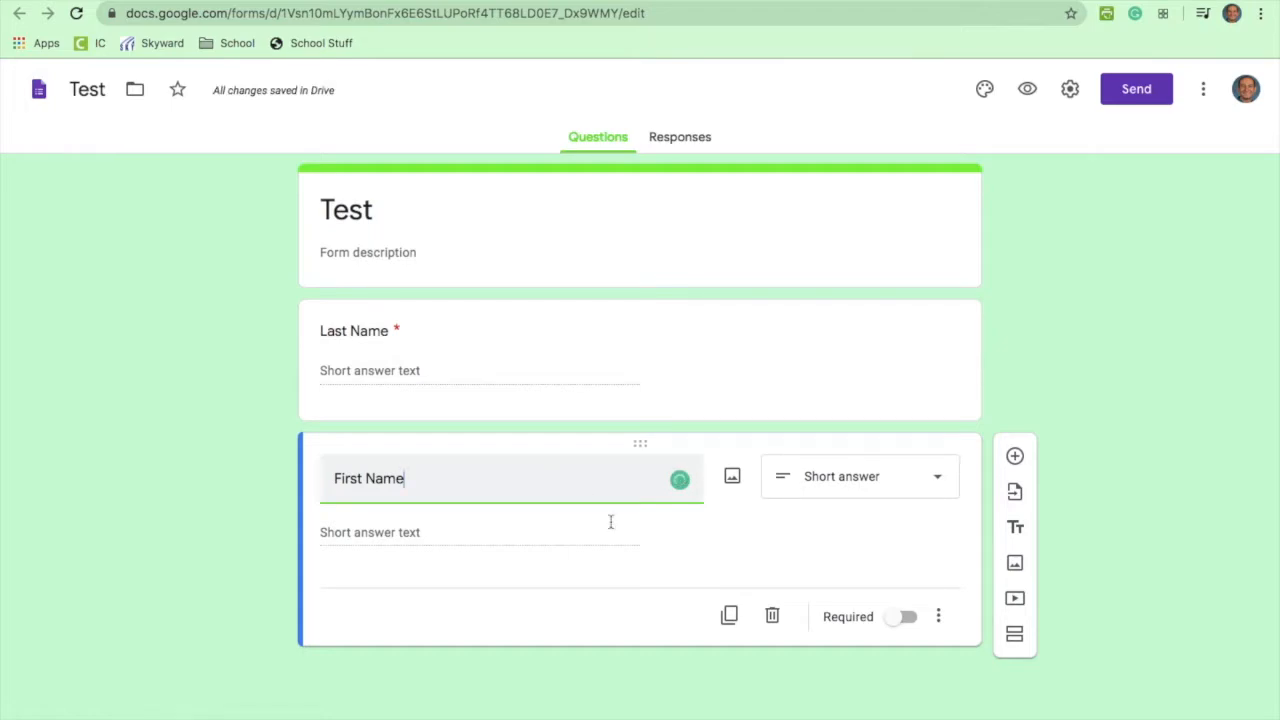
{"action": "left_click", "coordinate": [905, 621]}
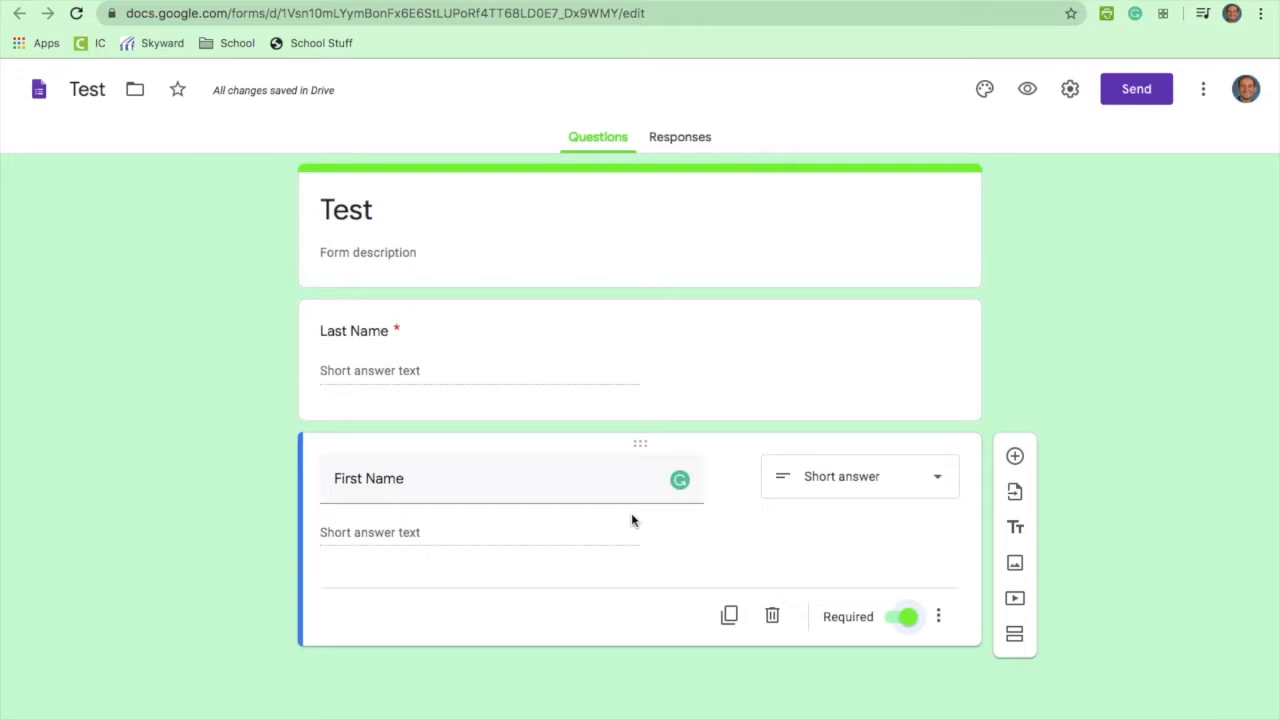
{"action": "left_click", "coordinate": [1015, 457]}
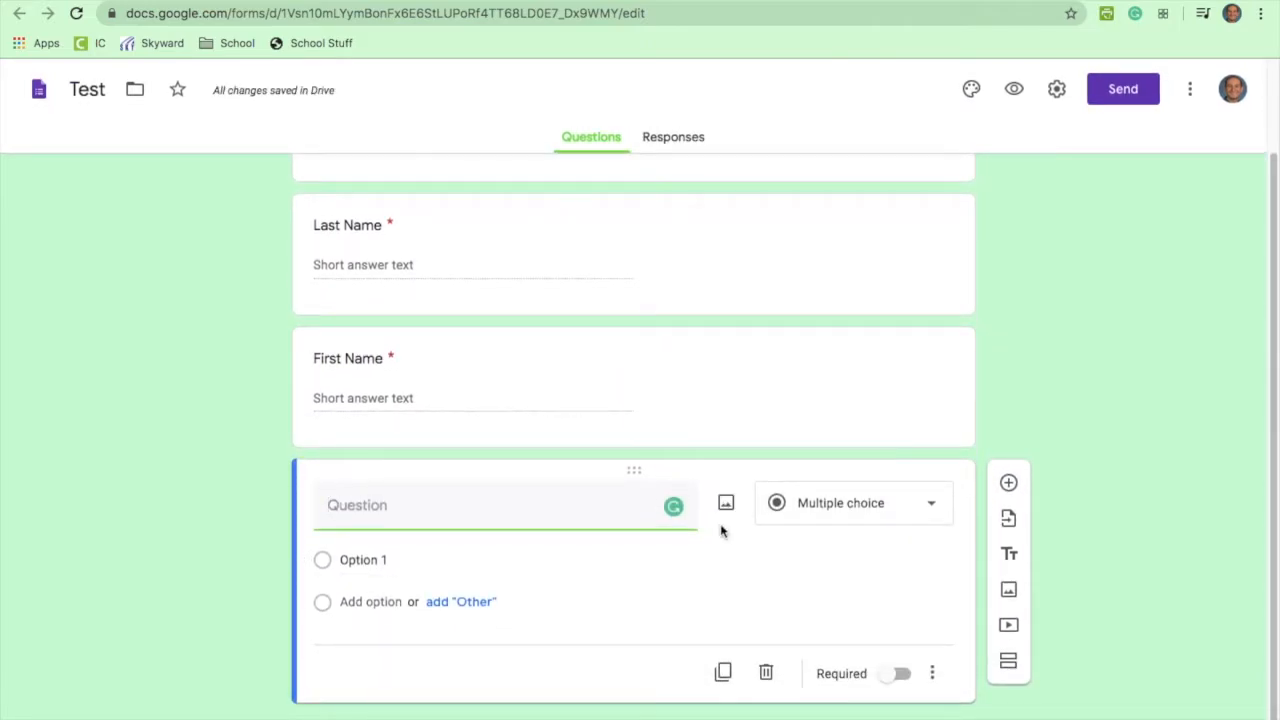
Step: Enter the question 'What is 2 + 2?' with answer choices 2, 4 and 6
{"action": "type", "text": "What is 2 + "}
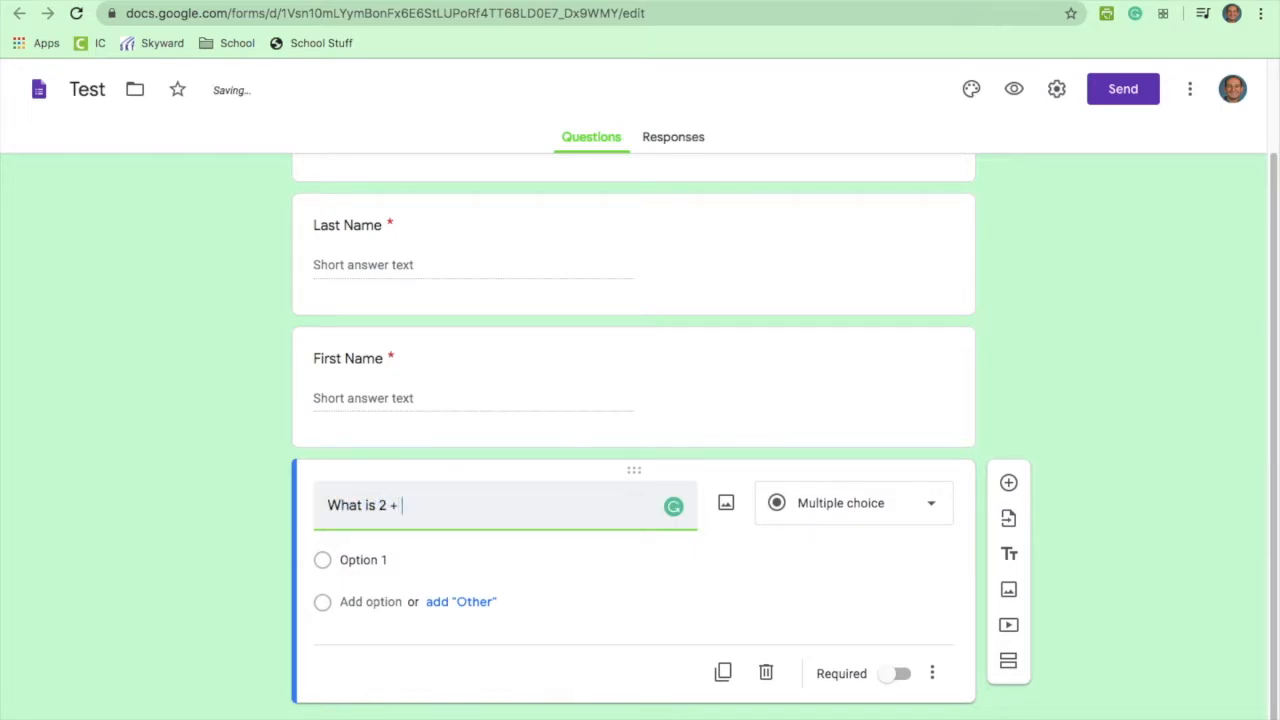
{"action": "type", "text": "2?"}
{"action": "left_click", "coordinate": [382, 562]}
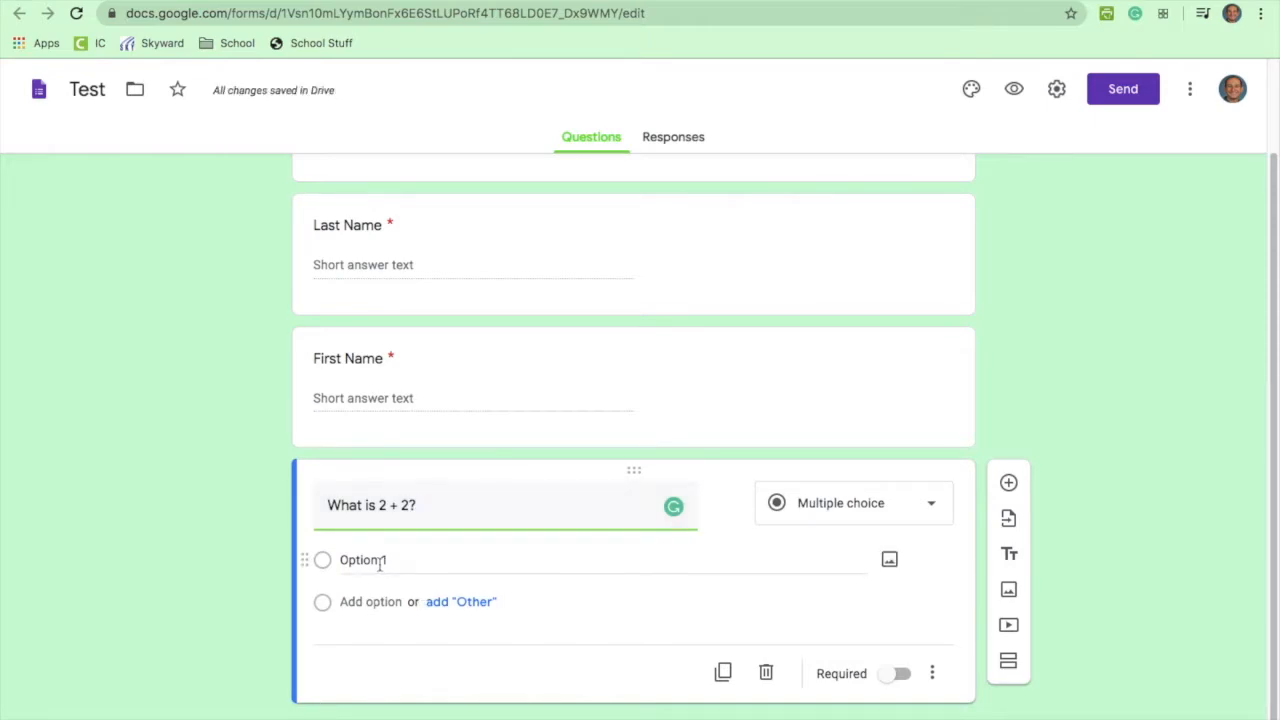
{"action": "left_click", "coordinate": [380, 562]}
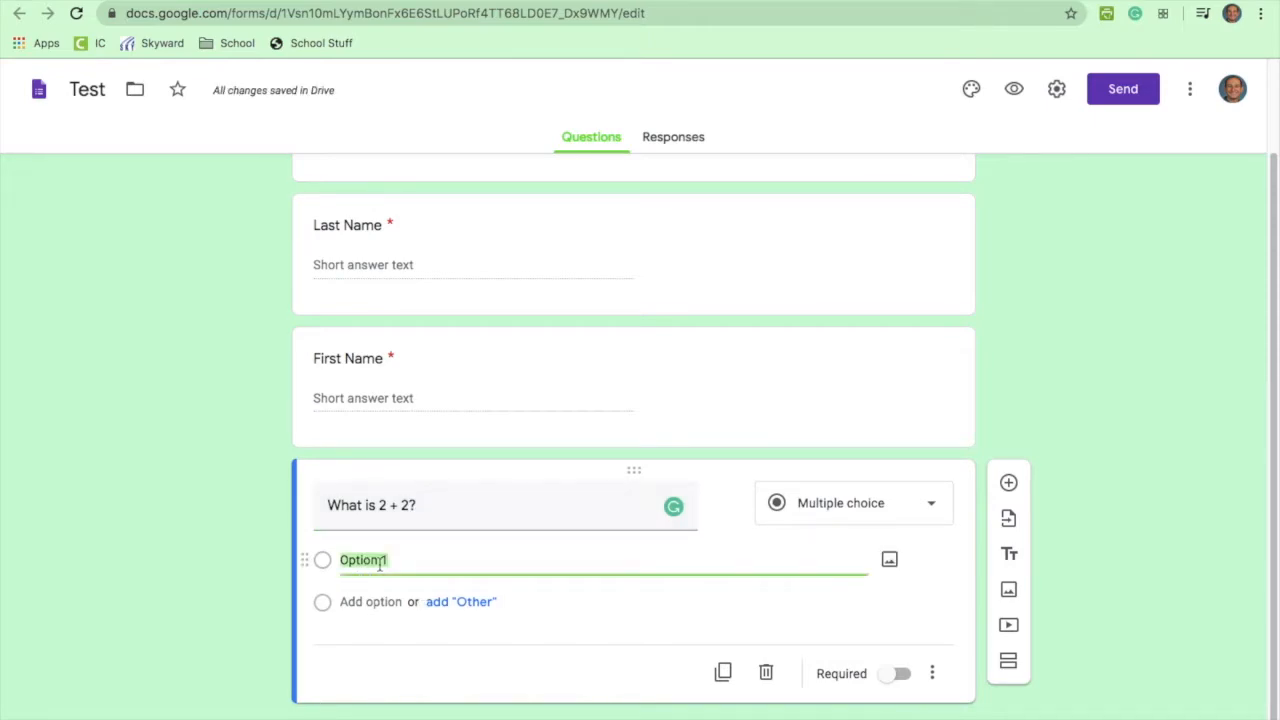
{"action": "type", "text": "2"}
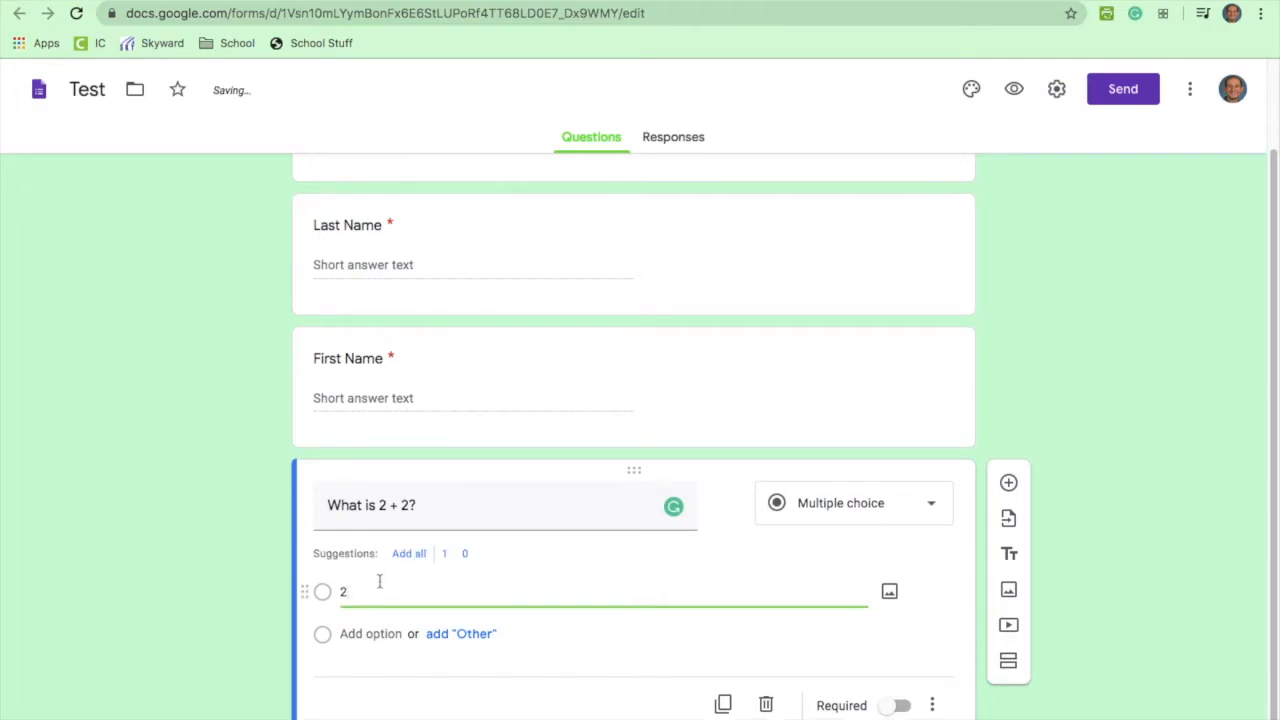
{"action": "left_click", "coordinate": [371, 633]}
{"action": "type", "text": "4"}
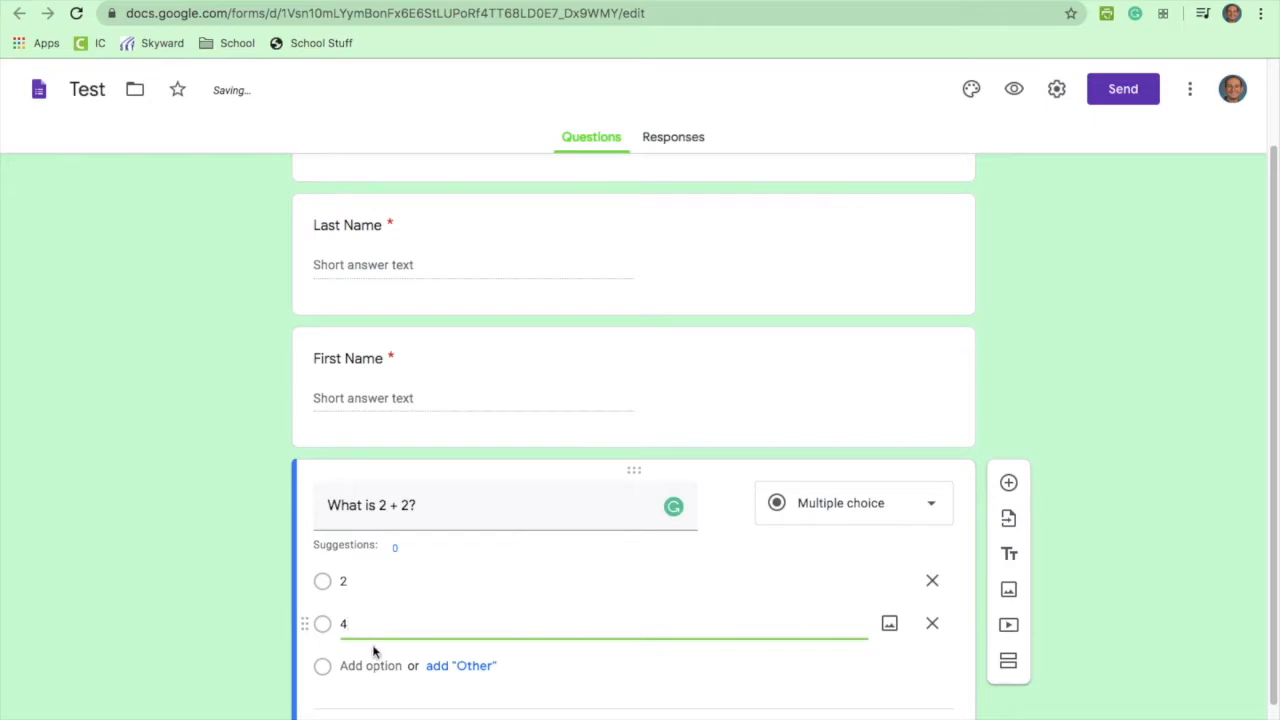
{"action": "left_click", "coordinate": [371, 665]}
{"action": "type", "text": "6"}
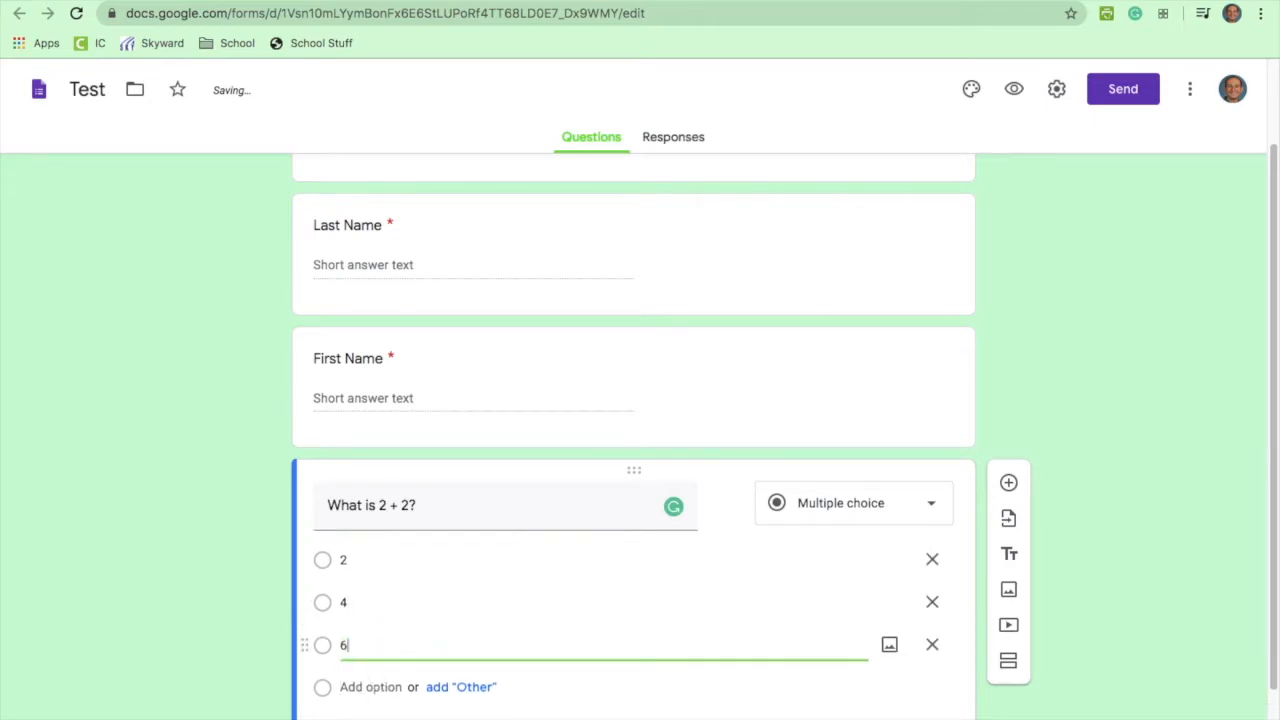
Step: Mark the 'What is 2 + 2?' question as required
{"action": "scroll", "coordinate": [677, 560], "scroll_direction": "down", "scroll_amount": 1}
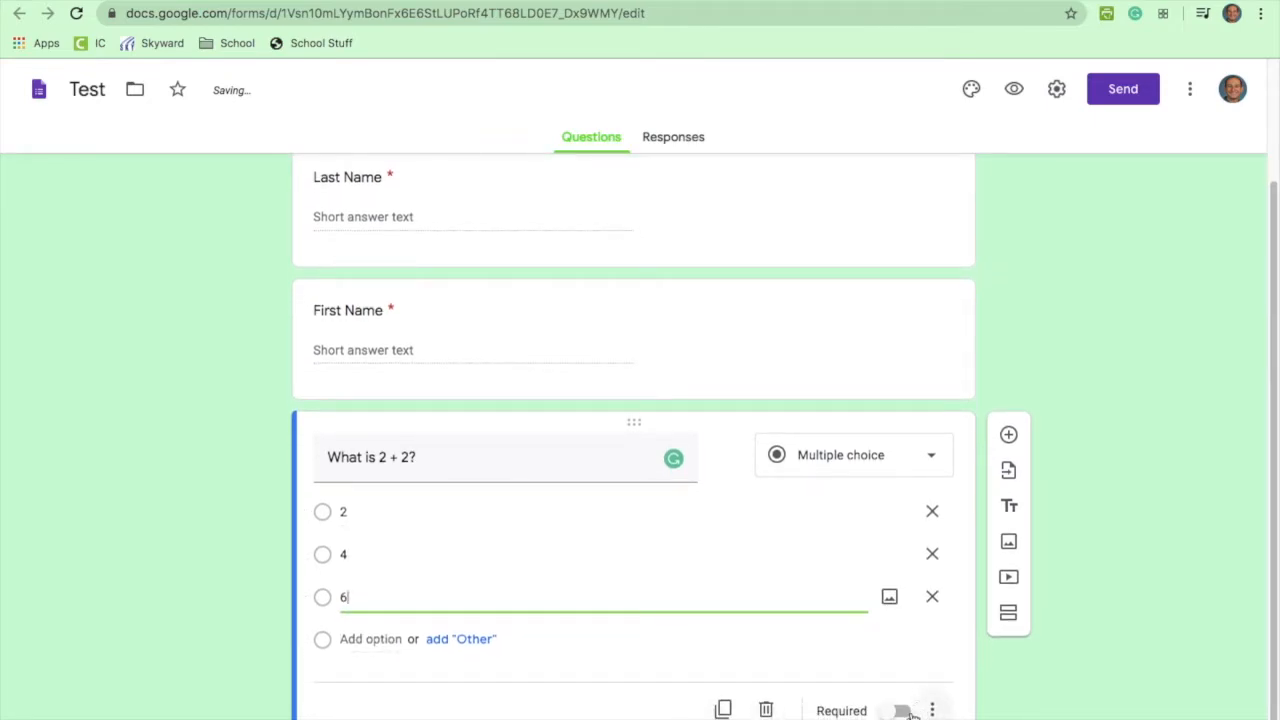
{"action": "left_click", "coordinate": [931, 709]}
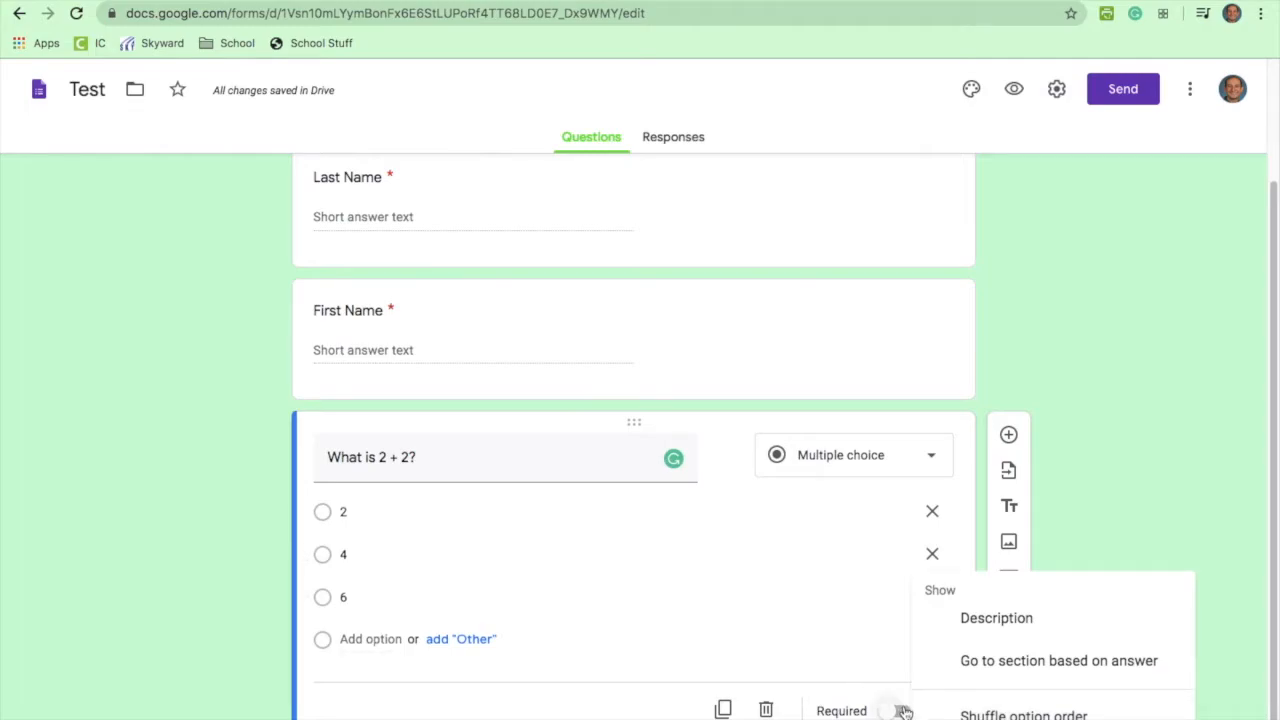
{"action": "left_click", "coordinate": [897, 711]}
{"action": "left_click", "coordinate": [897, 711]}
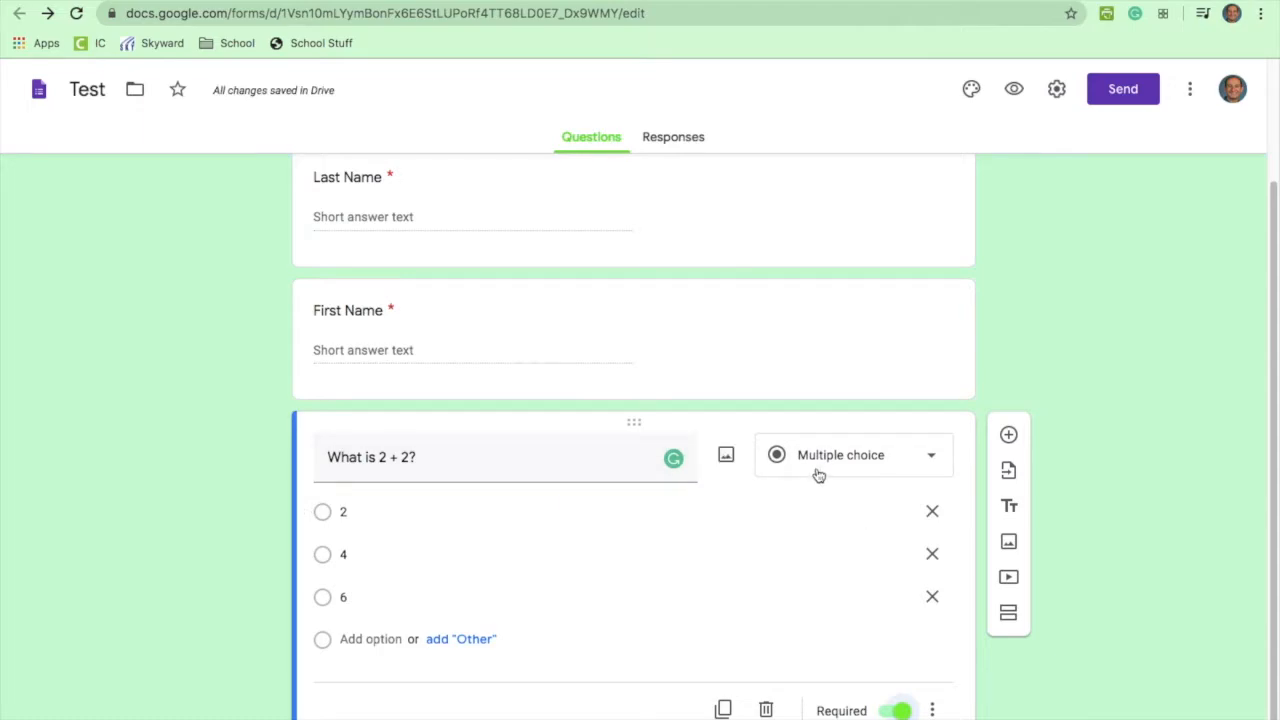
Step: Add a blank question at the end, and switch Last Name to Paragraph then back to Short answer
{"action": "left_click", "coordinate": [1008, 435]}
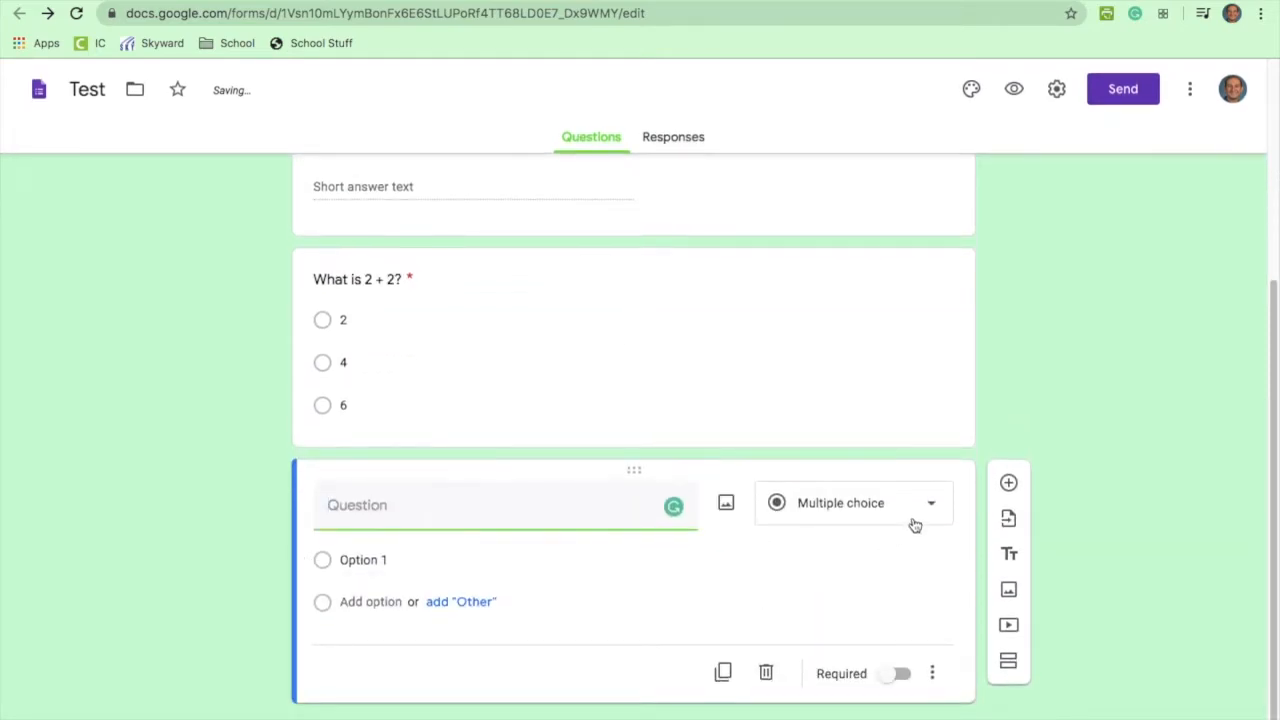
{"action": "scroll", "coordinate": [928, 514], "scroll_direction": "up", "scroll_amount": 4}
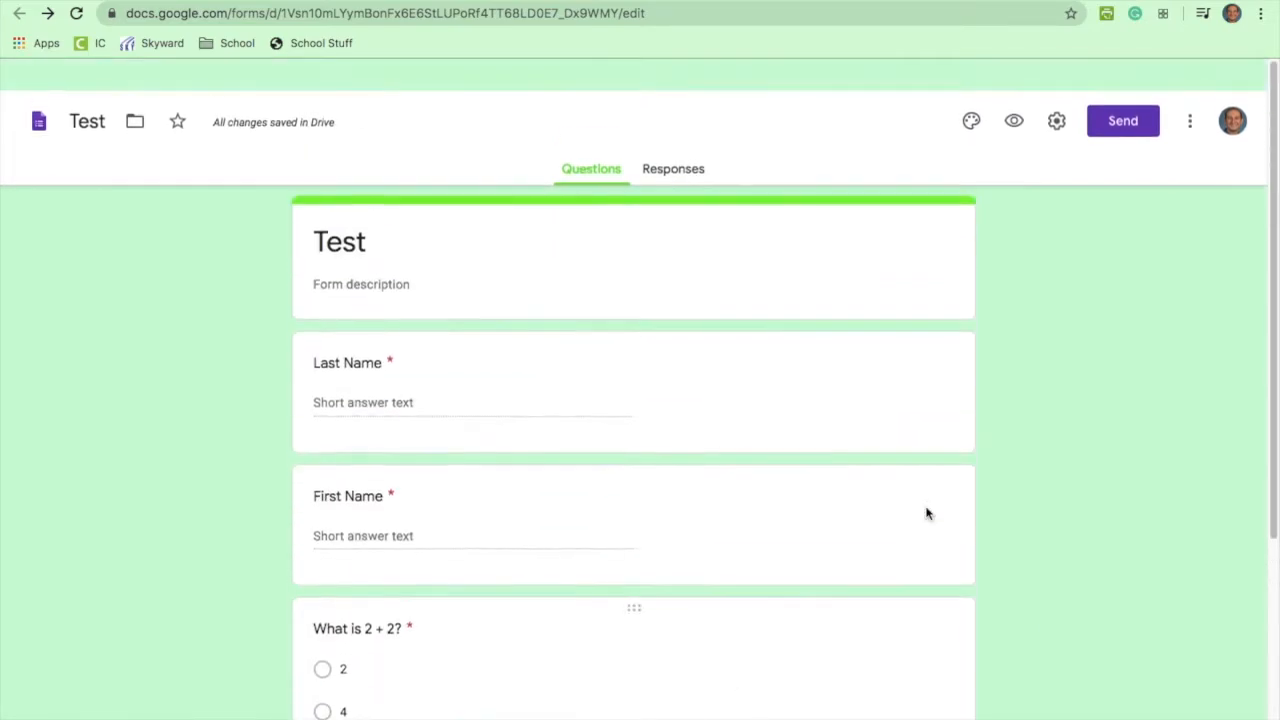
{"action": "left_click", "coordinate": [591, 366]}
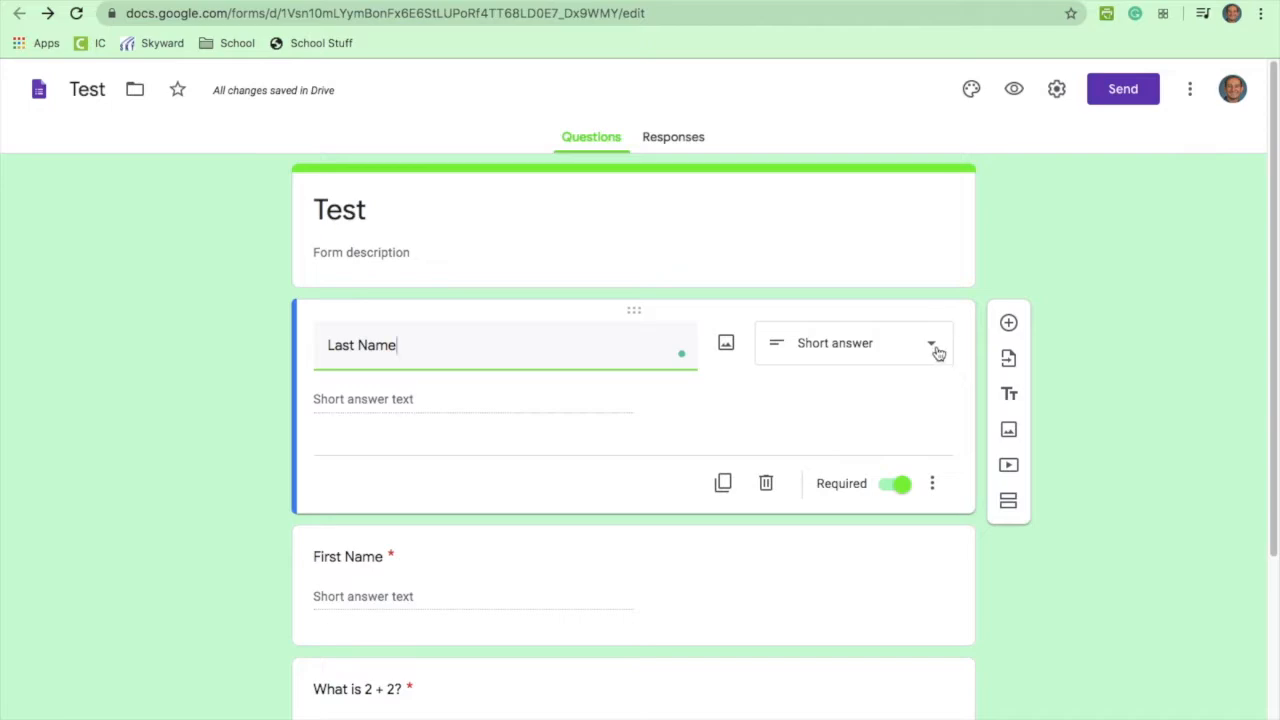
{"action": "left_click", "coordinate": [931, 349]}
{"action": "left_click", "coordinate": [627, 409]}
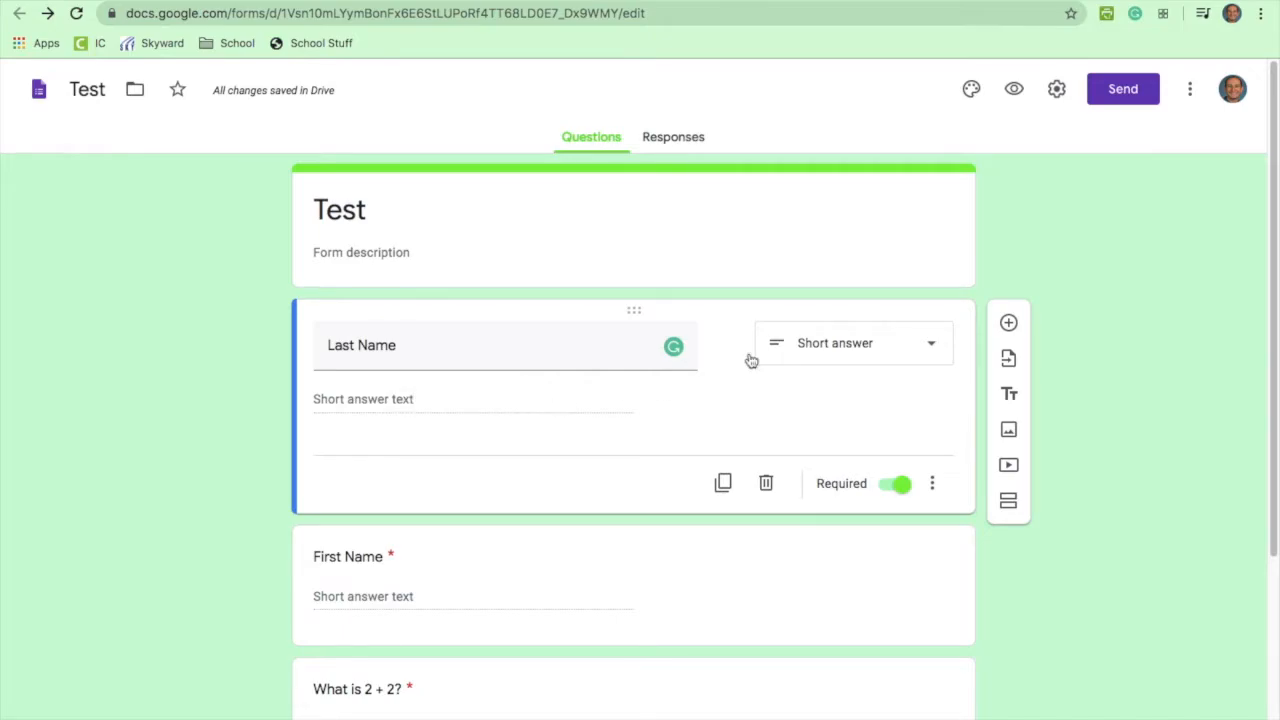
{"action": "left_click", "coordinate": [857, 341]}
{"action": "left_click", "coordinate": [840, 268]}
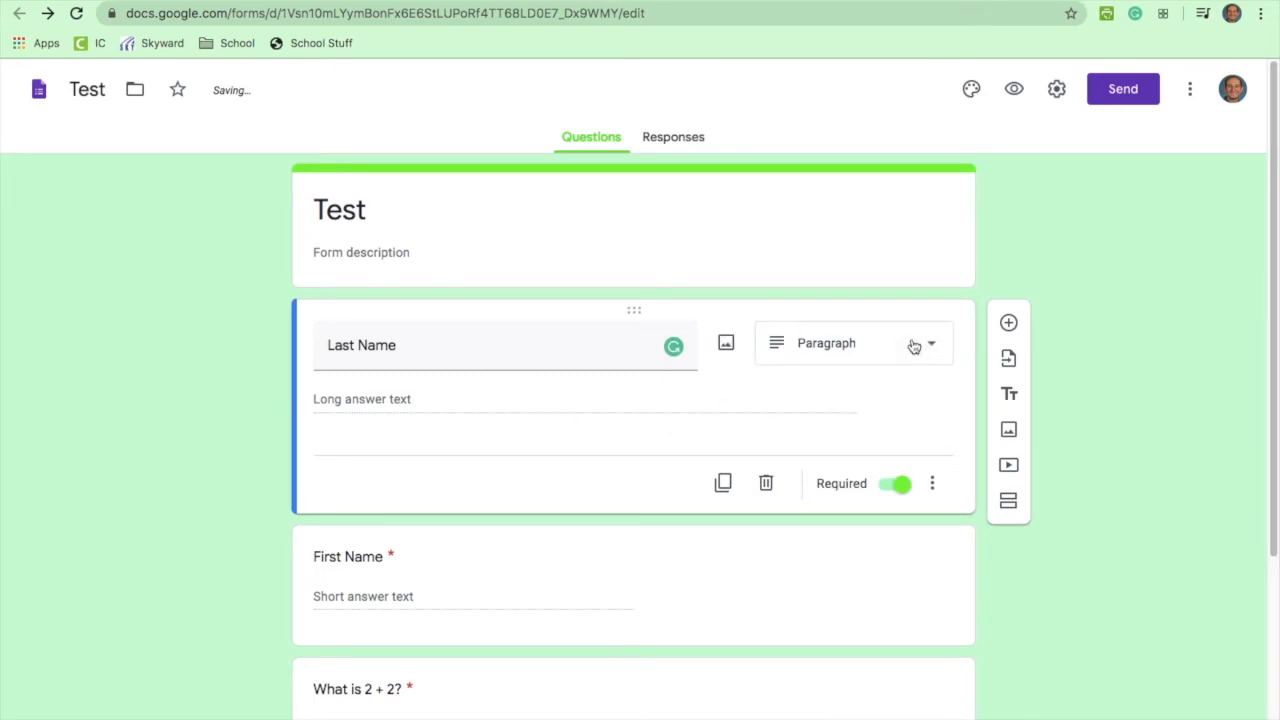
{"action": "left_click", "coordinate": [911, 340]}
{"action": "left_click", "coordinate": [843, 220]}
{"action": "scroll", "coordinate": [717, 463], "scroll_direction": "down", "scroll_amount": 3}
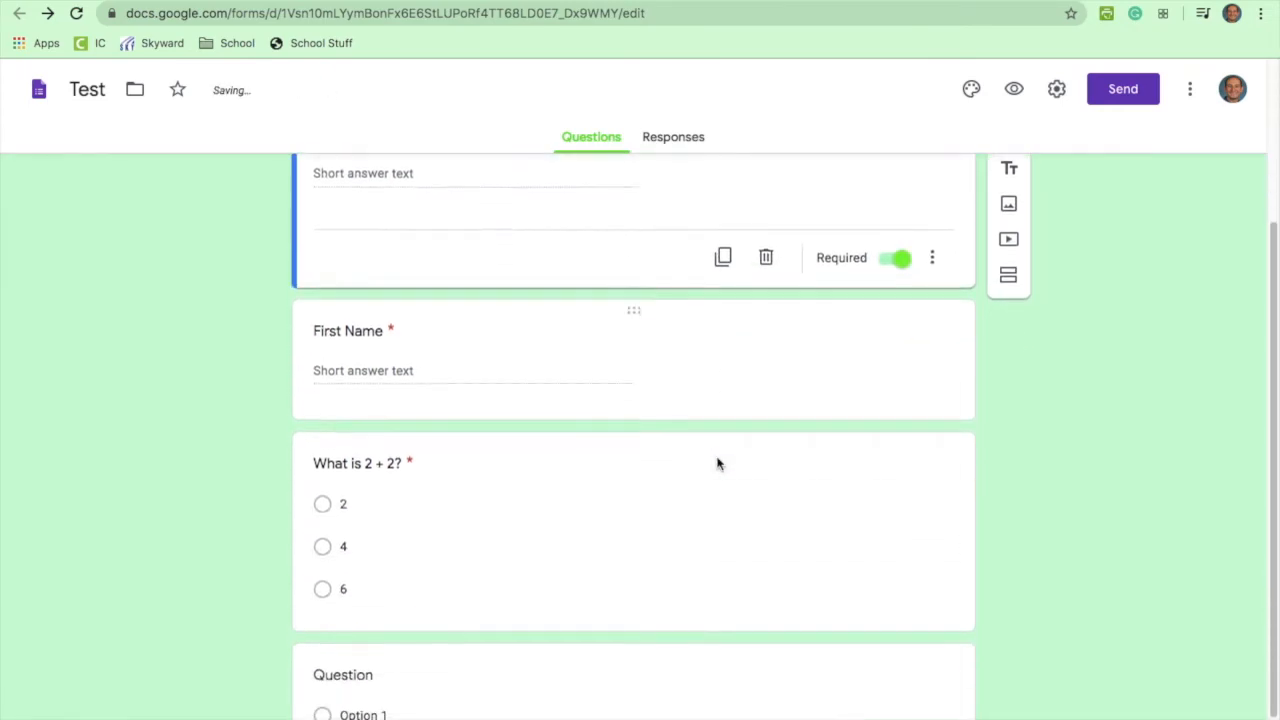
Step: Turn the new question into Checkboxes titled 'Select any food you like'
{"action": "left_click", "coordinate": [443, 660]}
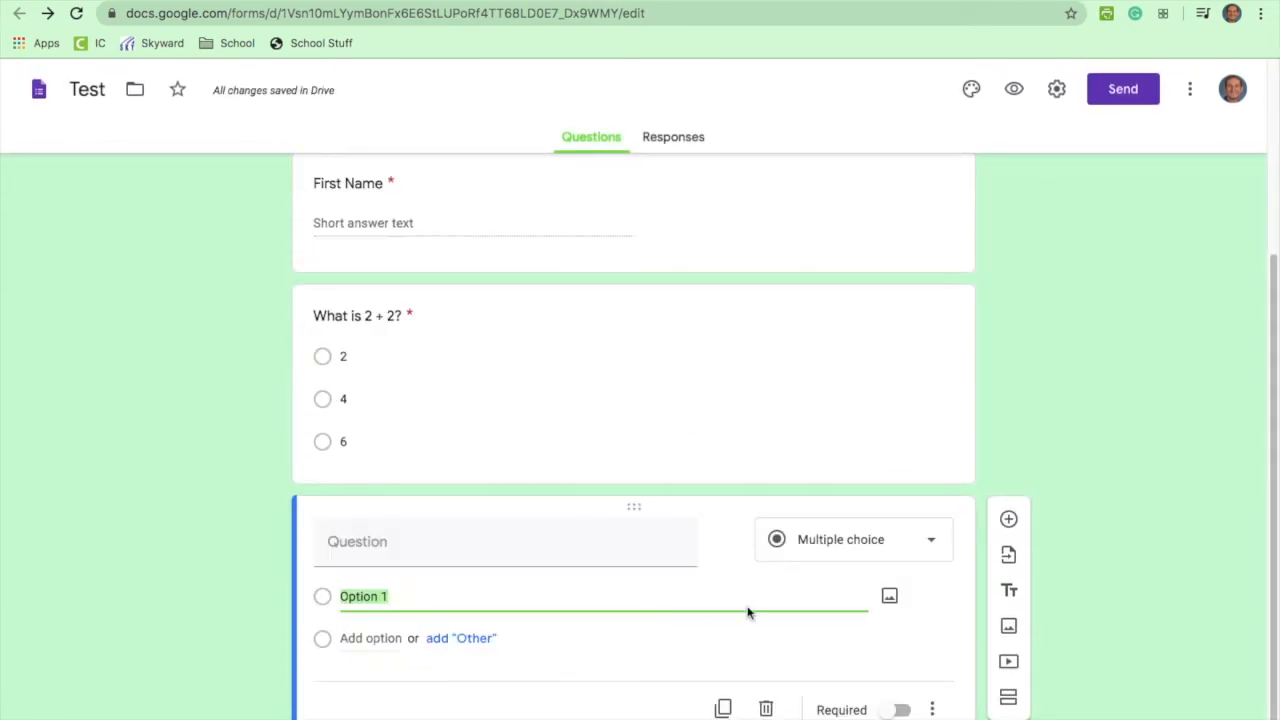
{"action": "left_click", "coordinate": [872, 553]}
{"action": "left_click", "coordinate": [849, 372]}
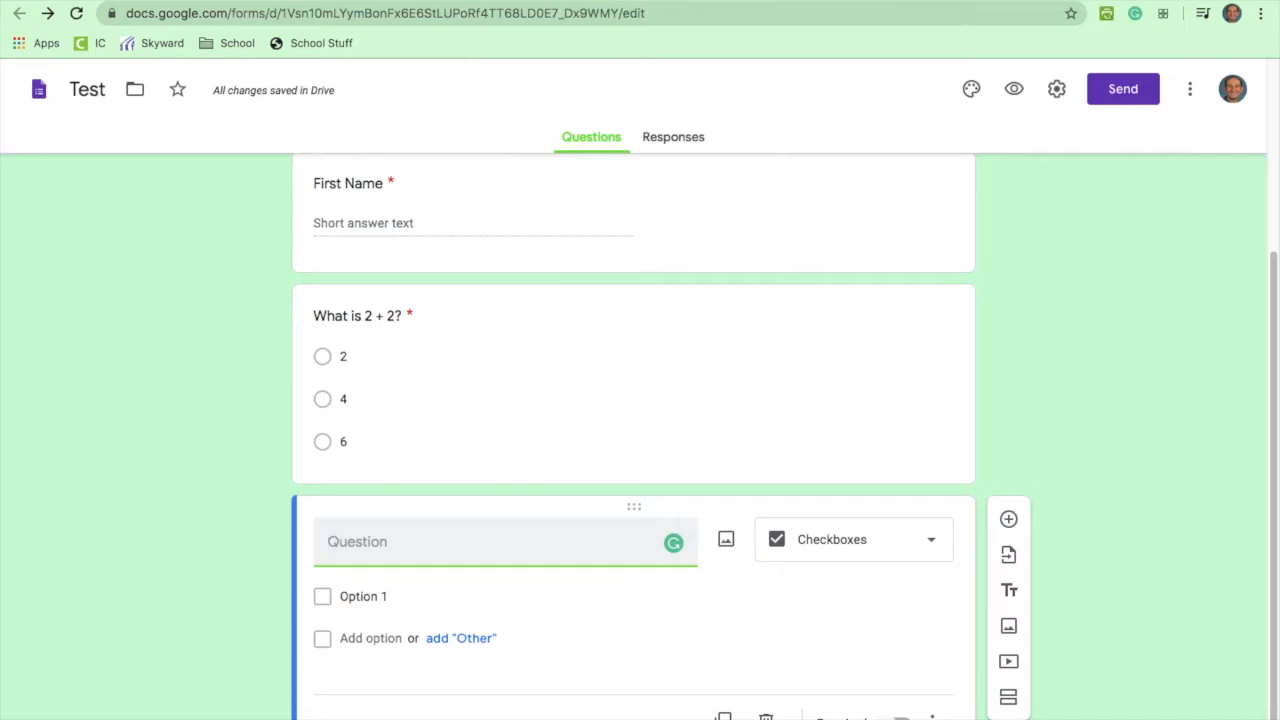
{"action": "type", "text": "Select any food you like"}
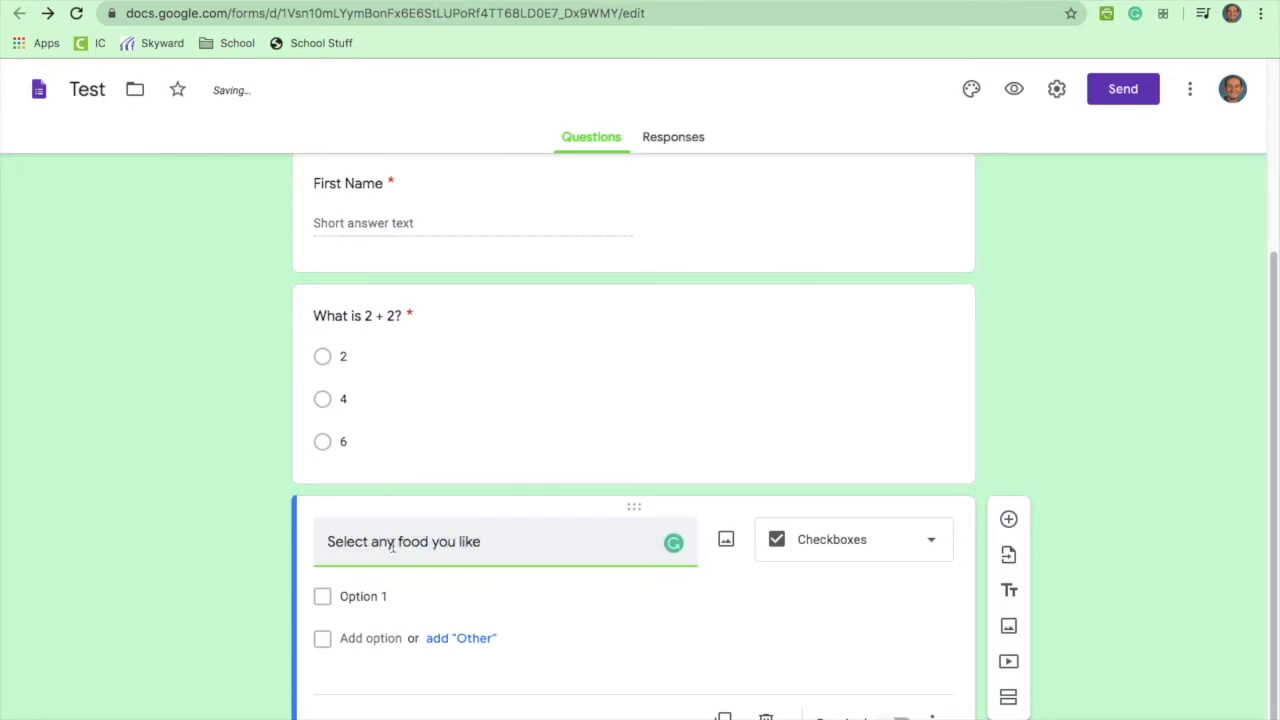
Step: Enter the food choices Pizza, Burgers and Tacos
{"action": "left_click", "coordinate": [366, 596]}
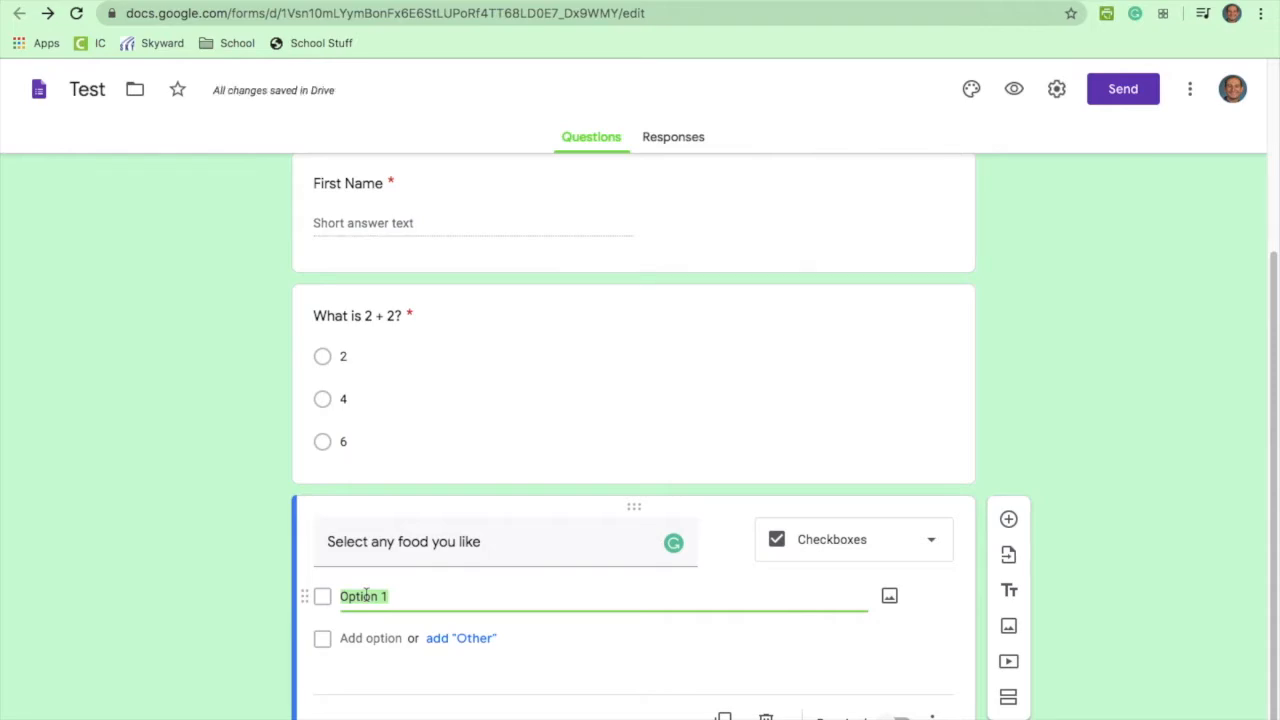
{"action": "scroll", "coordinate": [398, 626], "scroll_direction": "down", "scroll_amount": 1}
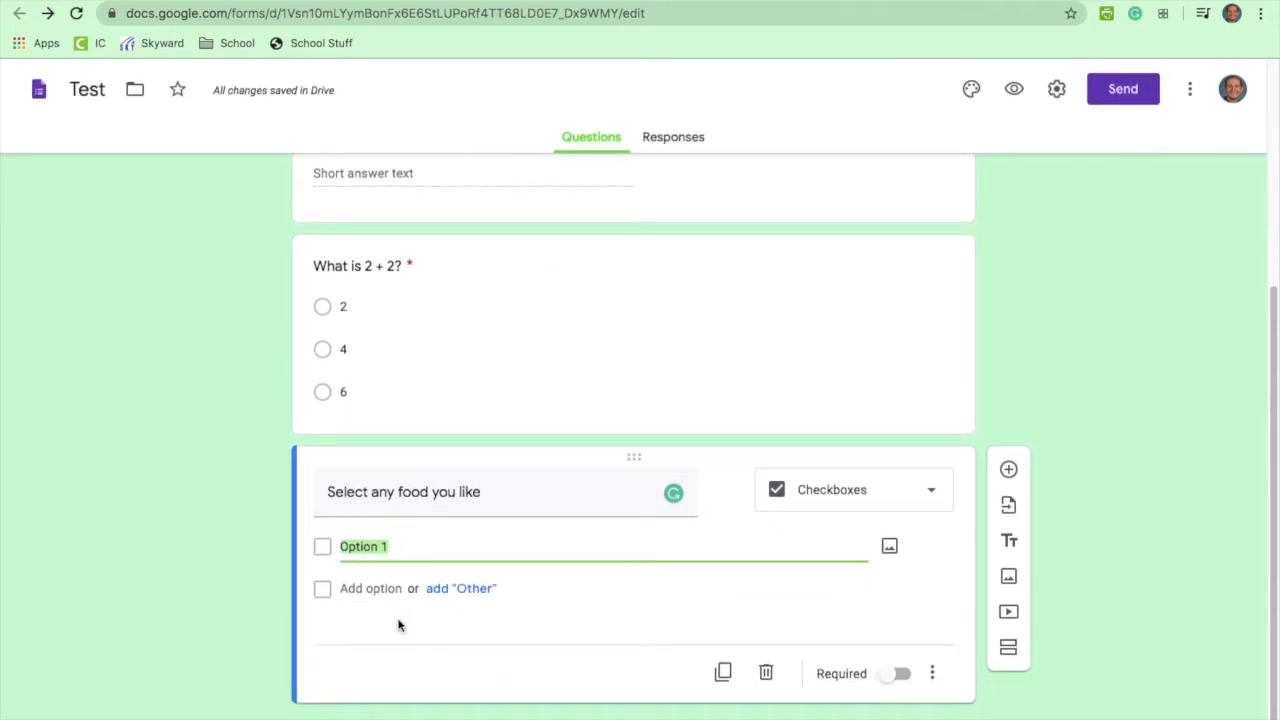
{"action": "type", "text": "Pizza"}
{"action": "key", "text": "Tab"}
{"action": "key", "text": "Tab"}
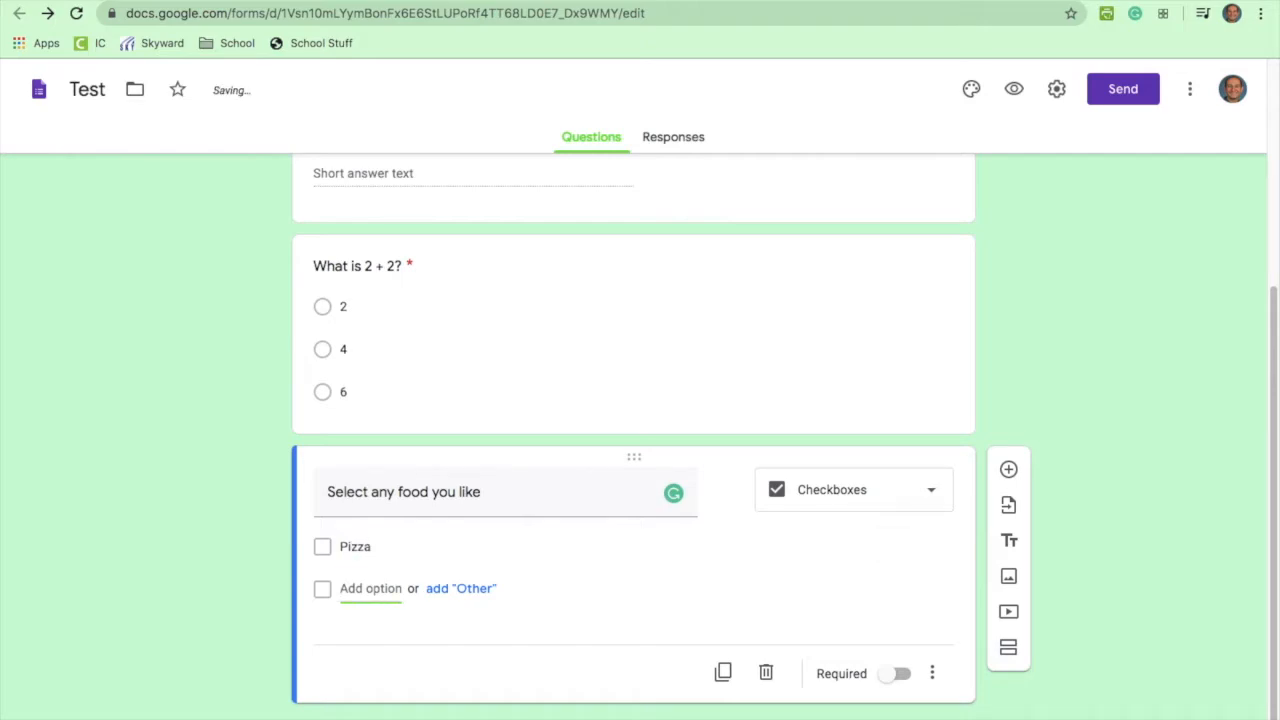
{"action": "type", "text": "Burgers"}
{"action": "key", "text": "Tab"}
{"action": "key", "text": "Tab"}
{"action": "type", "text": "Tacos"}
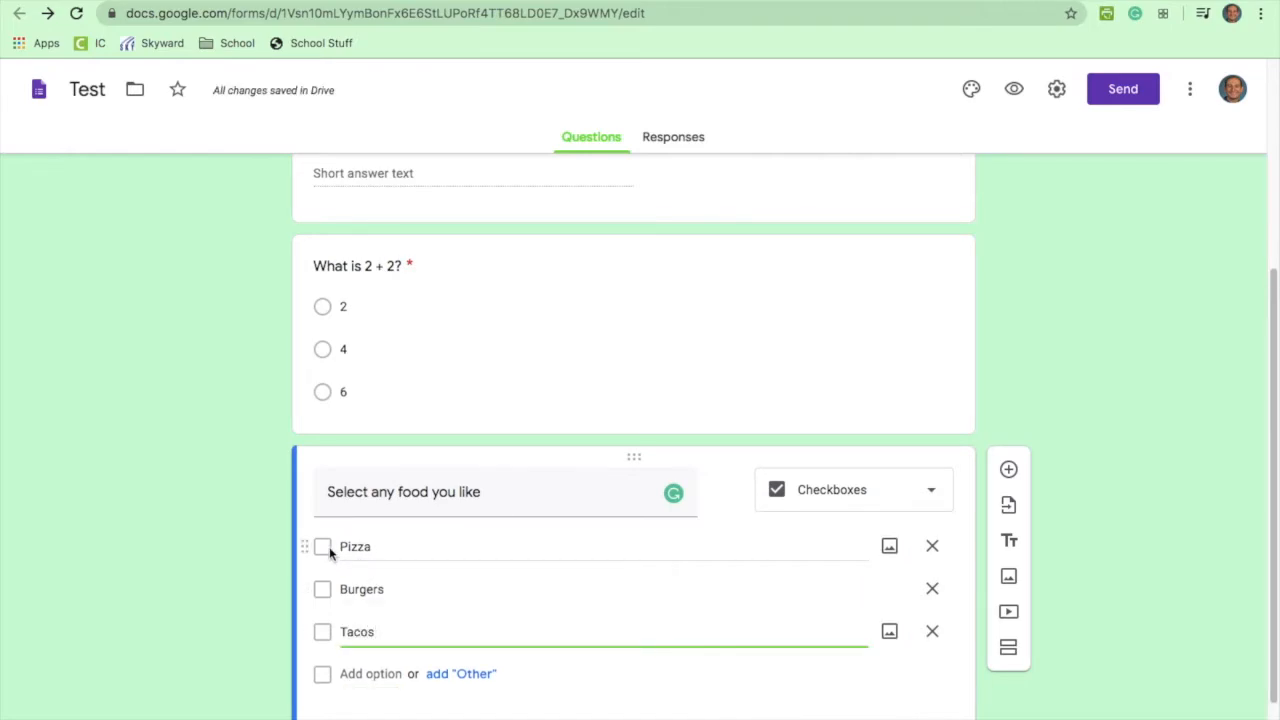
{"action": "scroll", "coordinate": [666, 626], "scroll_direction": "down", "scroll_amount": 1}
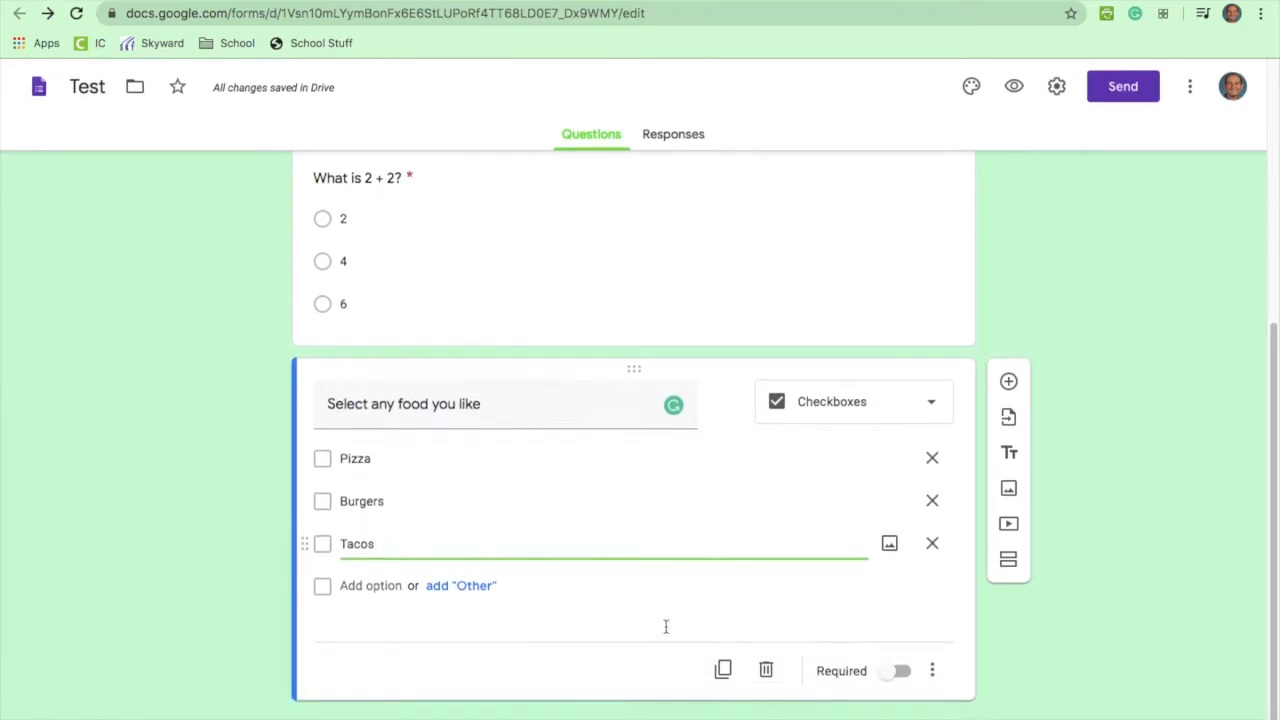
Step: Make the food question required, add a period to its title, and keep it as Checkboxes
{"action": "left_click", "coordinate": [901, 673]}
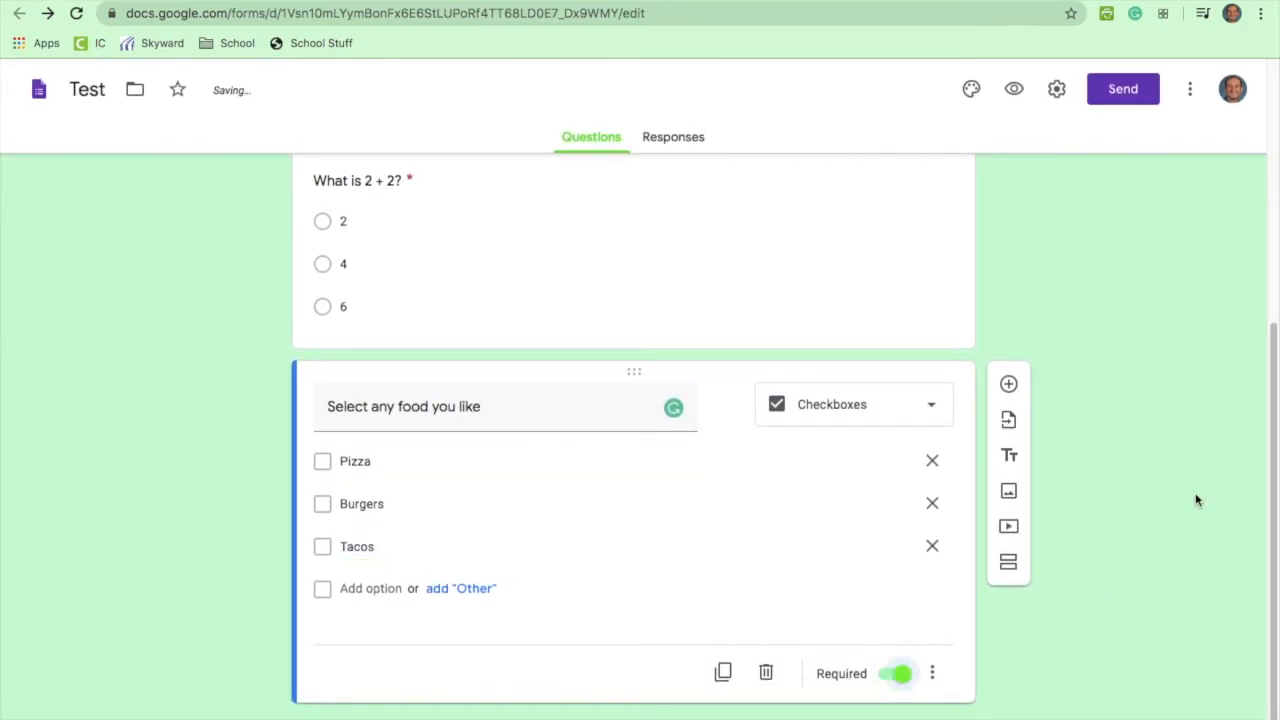
{"action": "left_click", "coordinate": [640, 414]}
{"action": "type", "text": "."}
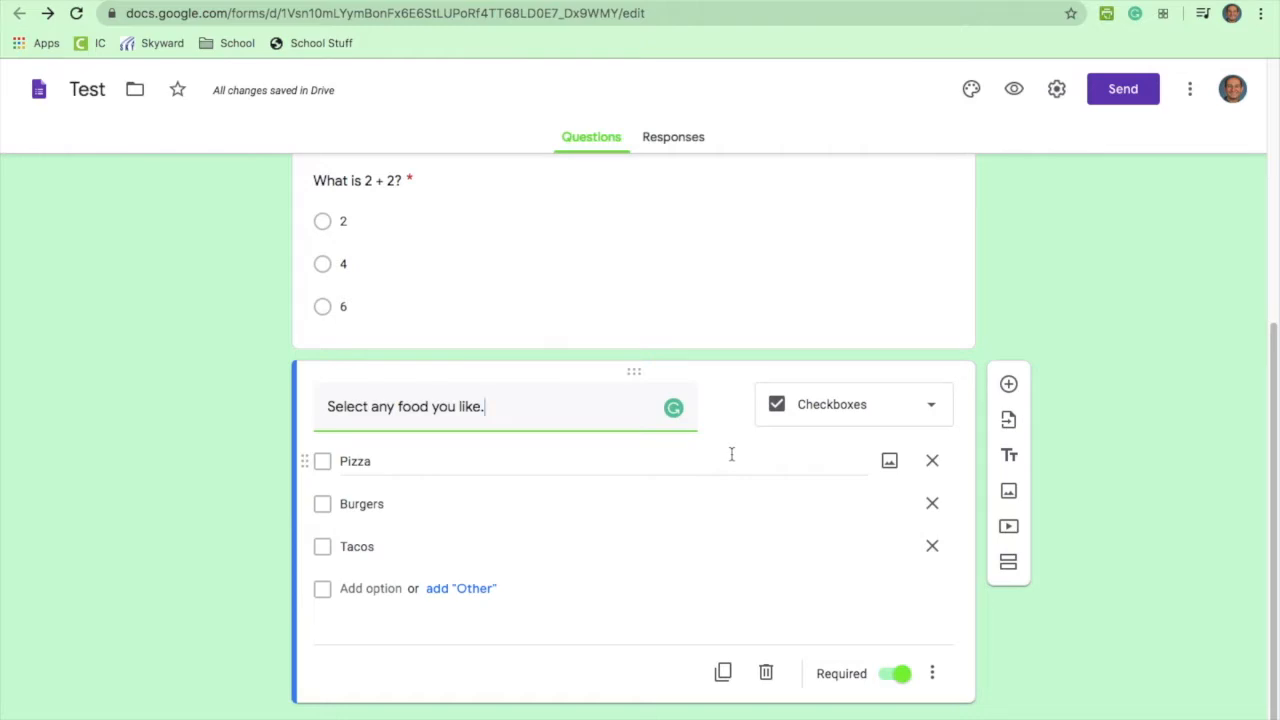
{"action": "left_click", "coordinate": [906, 412]}
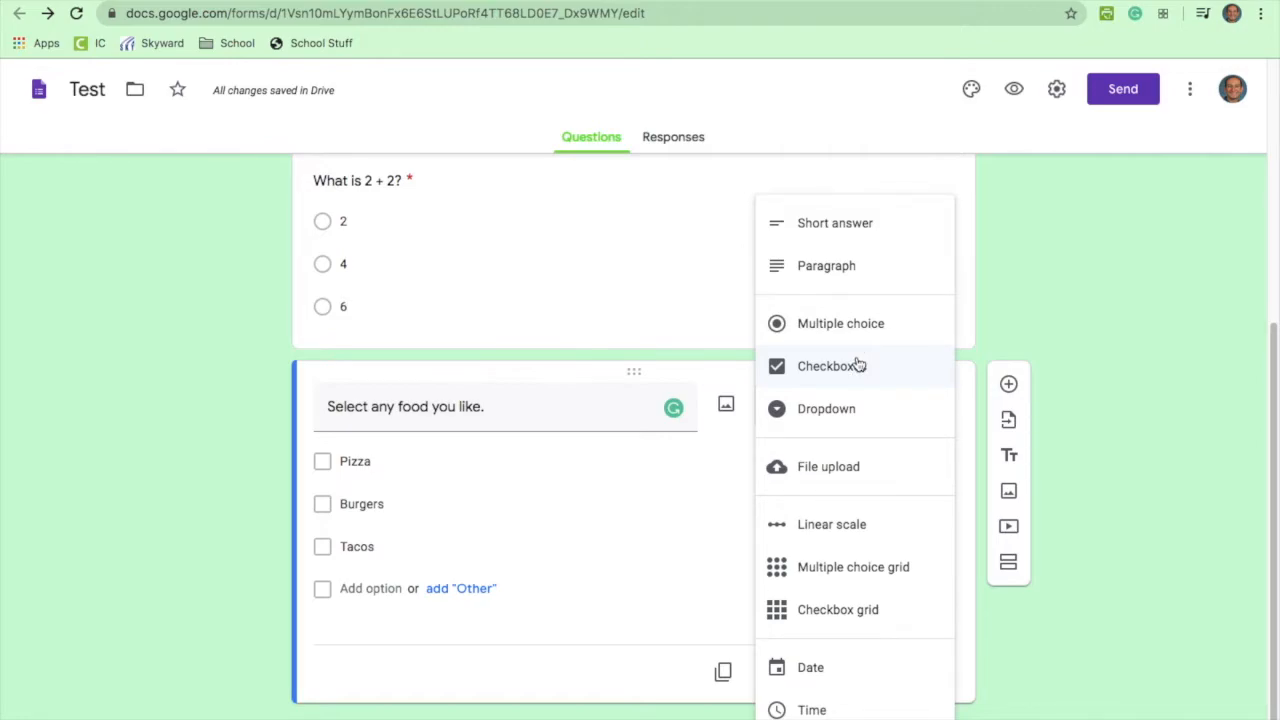
{"action": "left_click", "coordinate": [660, 497]}
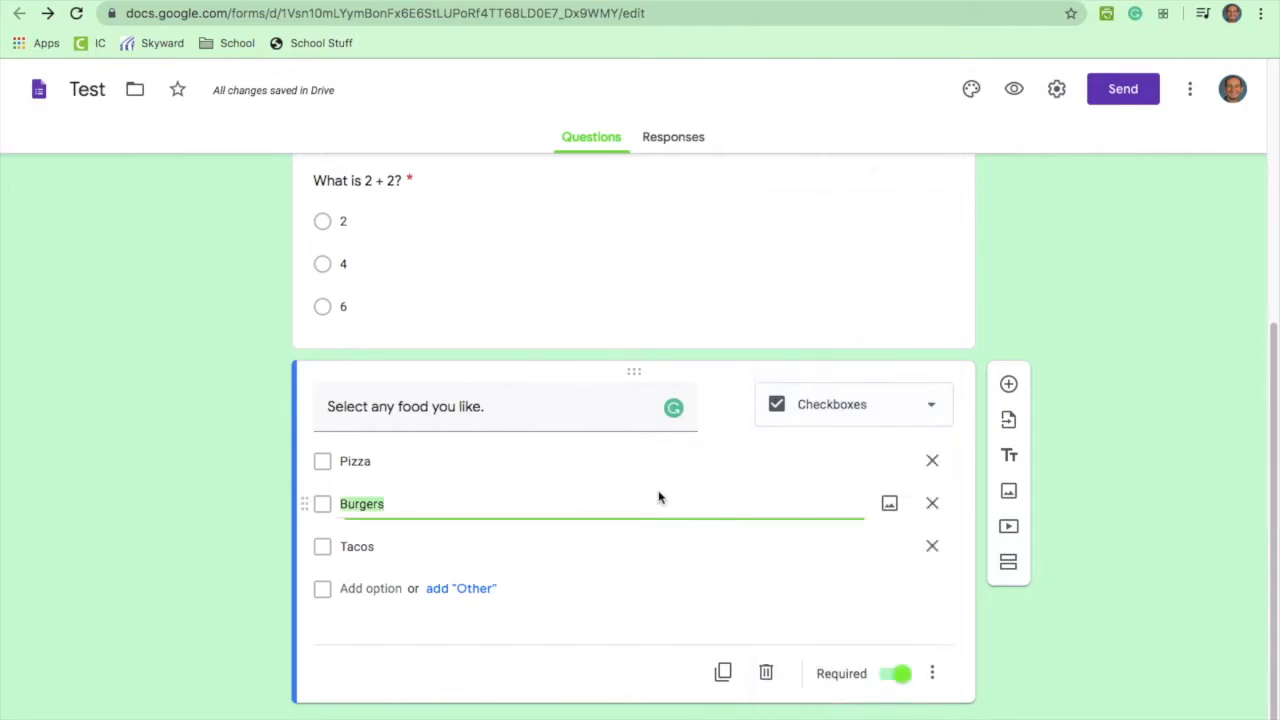
{"action": "scroll", "coordinate": [658, 497], "scroll_direction": "up", "scroll_amount": 4}
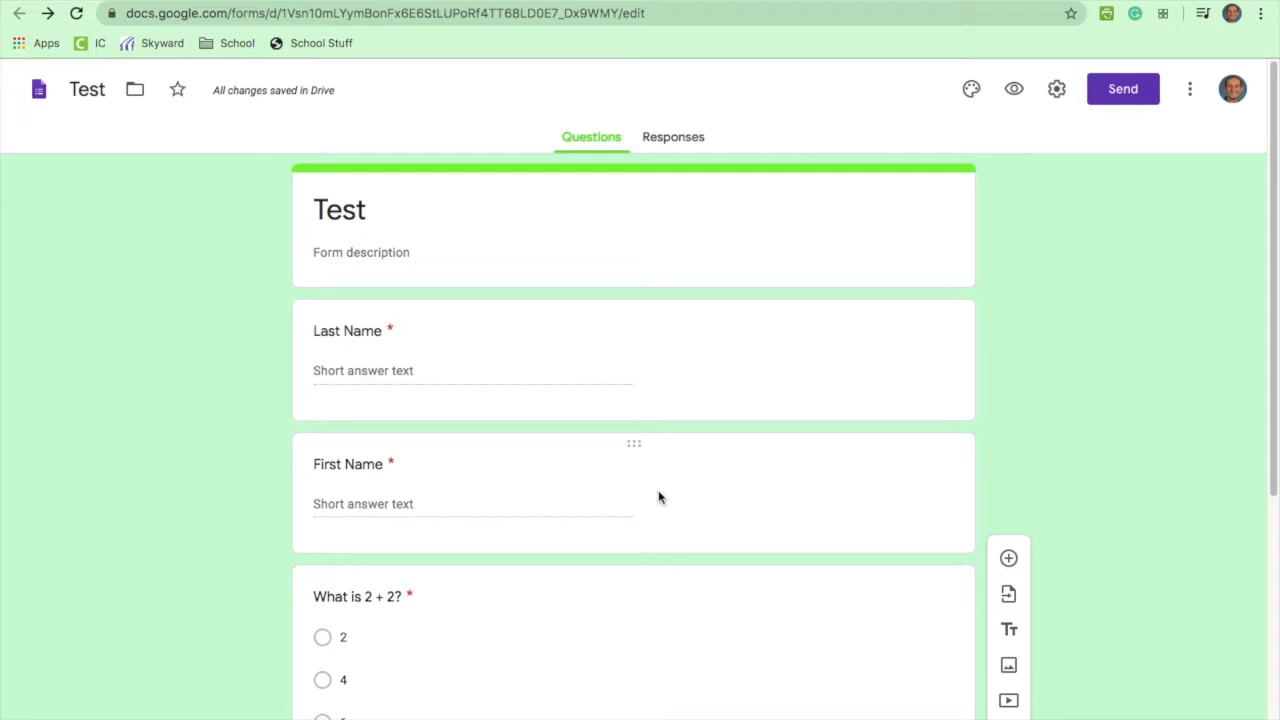
Step: In Settings, try email collection, response receipts and edit after submit, then turn email collection and editing off
{"action": "left_click", "coordinate": [1062, 87]}
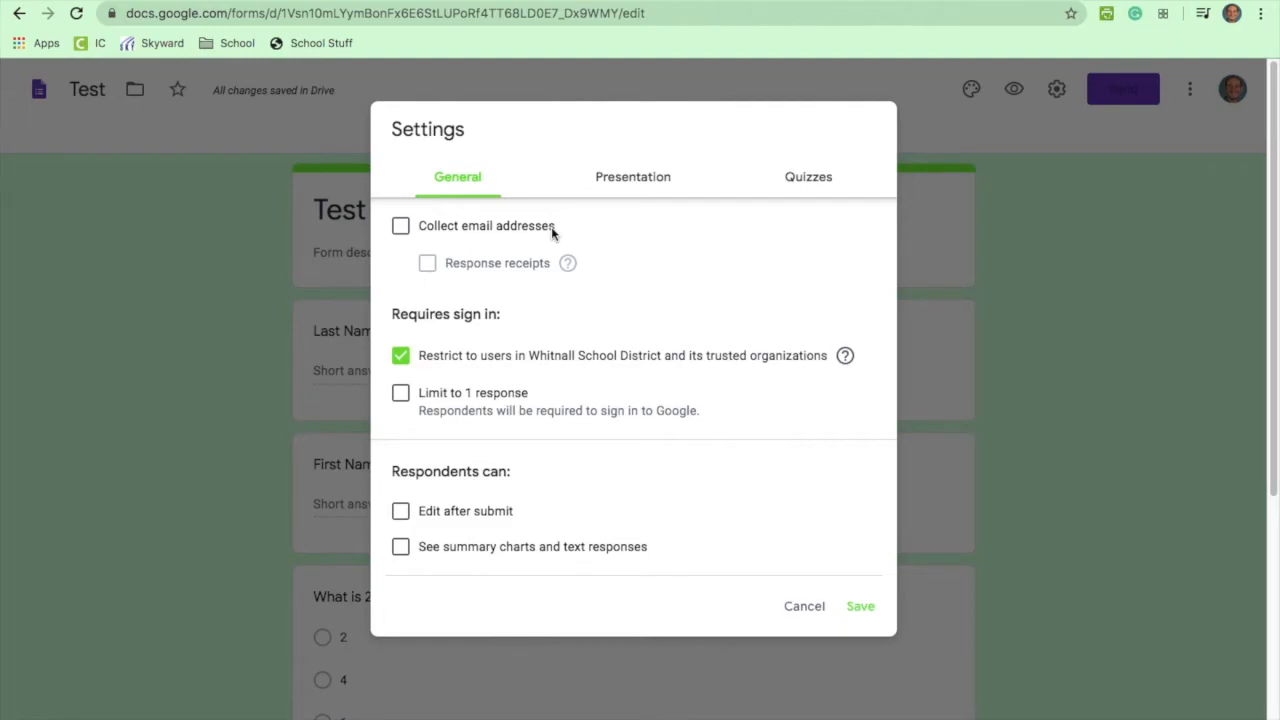
{"action": "left_click", "coordinate": [401, 228]}
{"action": "left_click", "coordinate": [428, 265]}
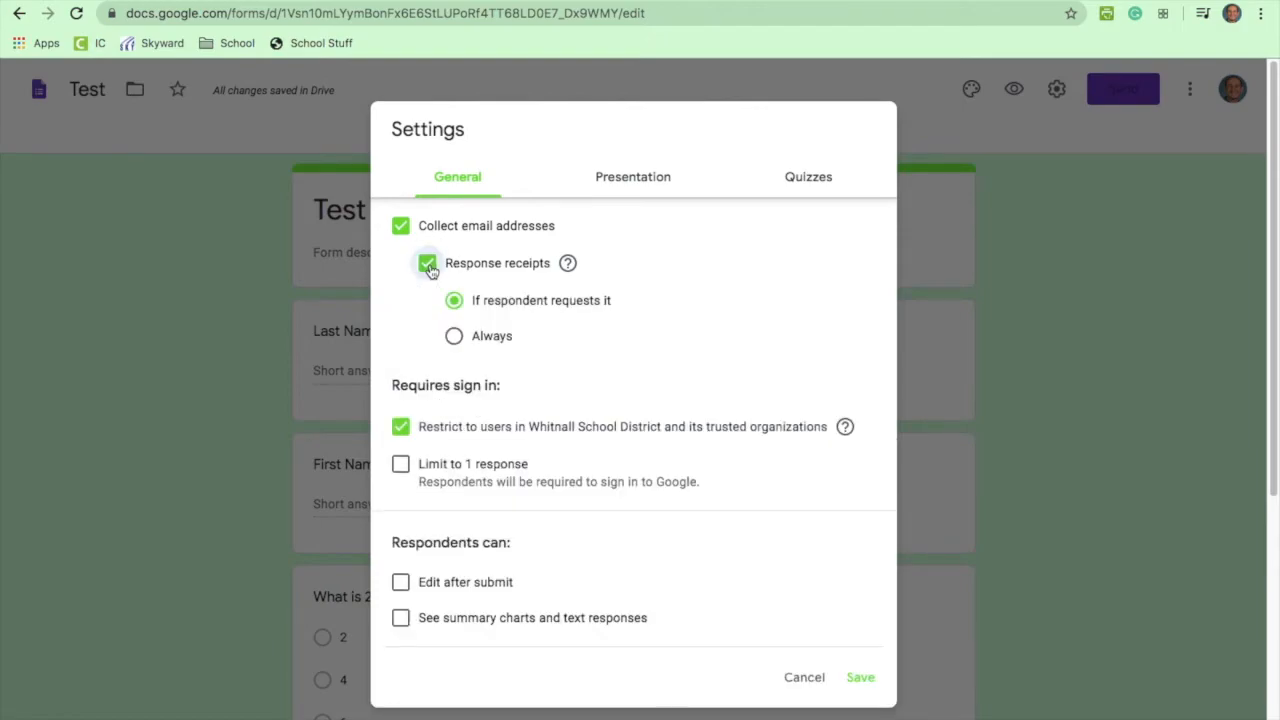
{"action": "left_click", "coordinate": [454, 336]}
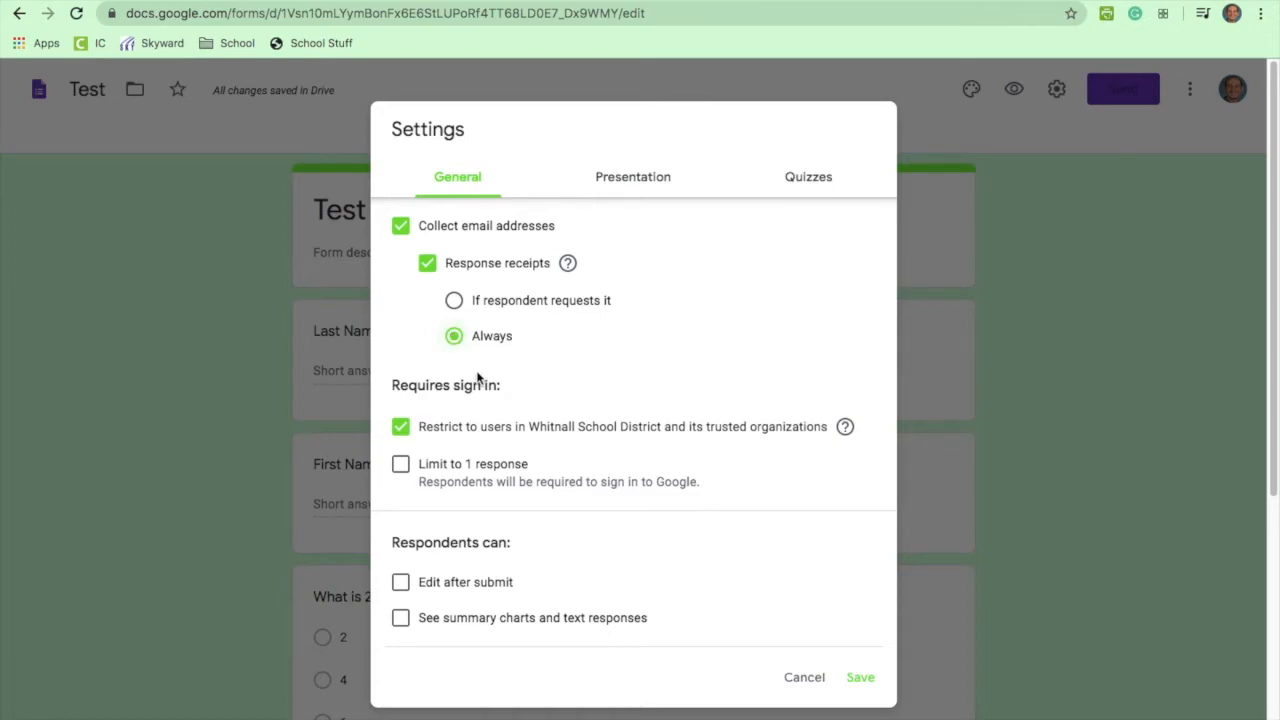
{"action": "scroll", "coordinate": [500, 430], "scroll_direction": "down", "scroll_amount": 1}
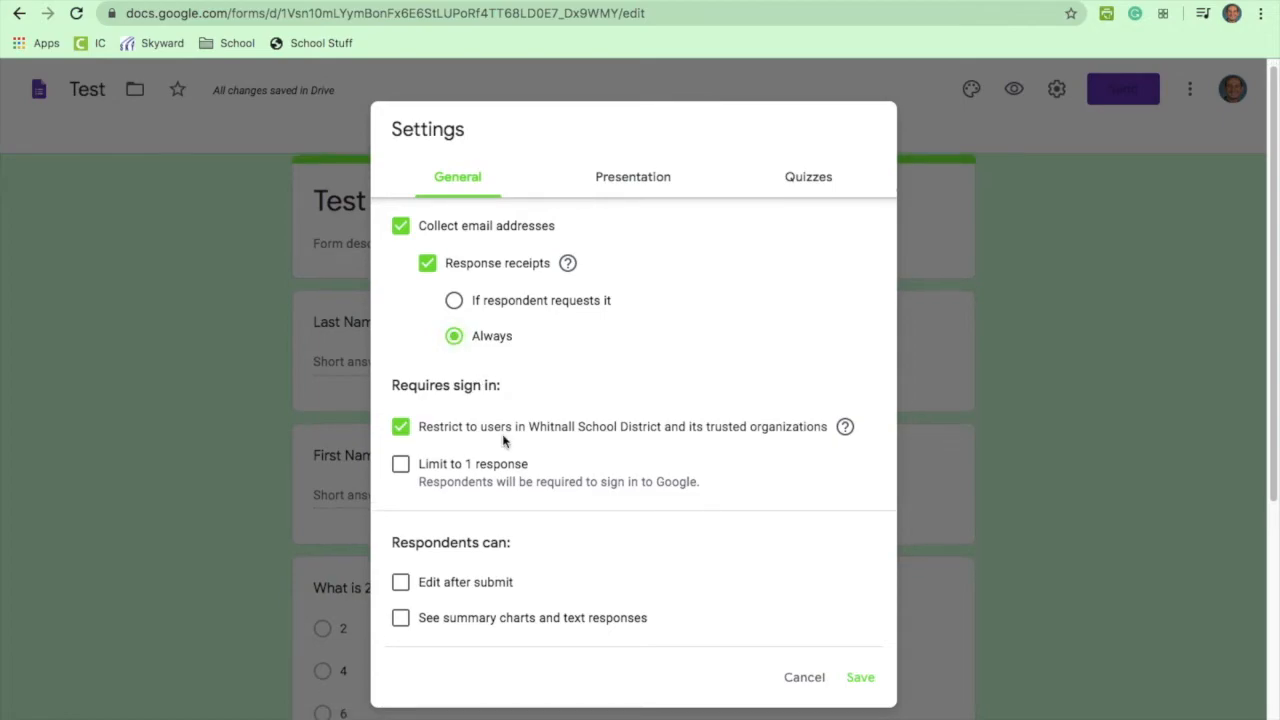
{"action": "left_click", "coordinate": [403, 586]}
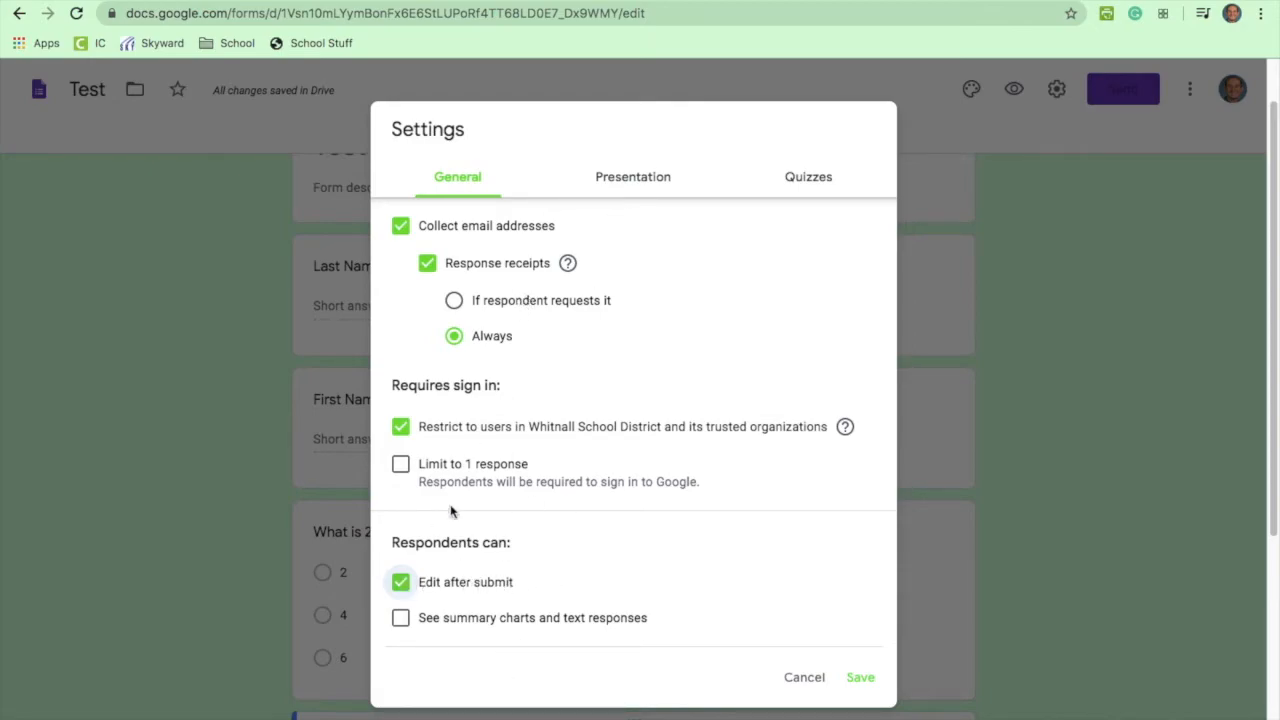
{"action": "left_click", "coordinate": [405, 586]}
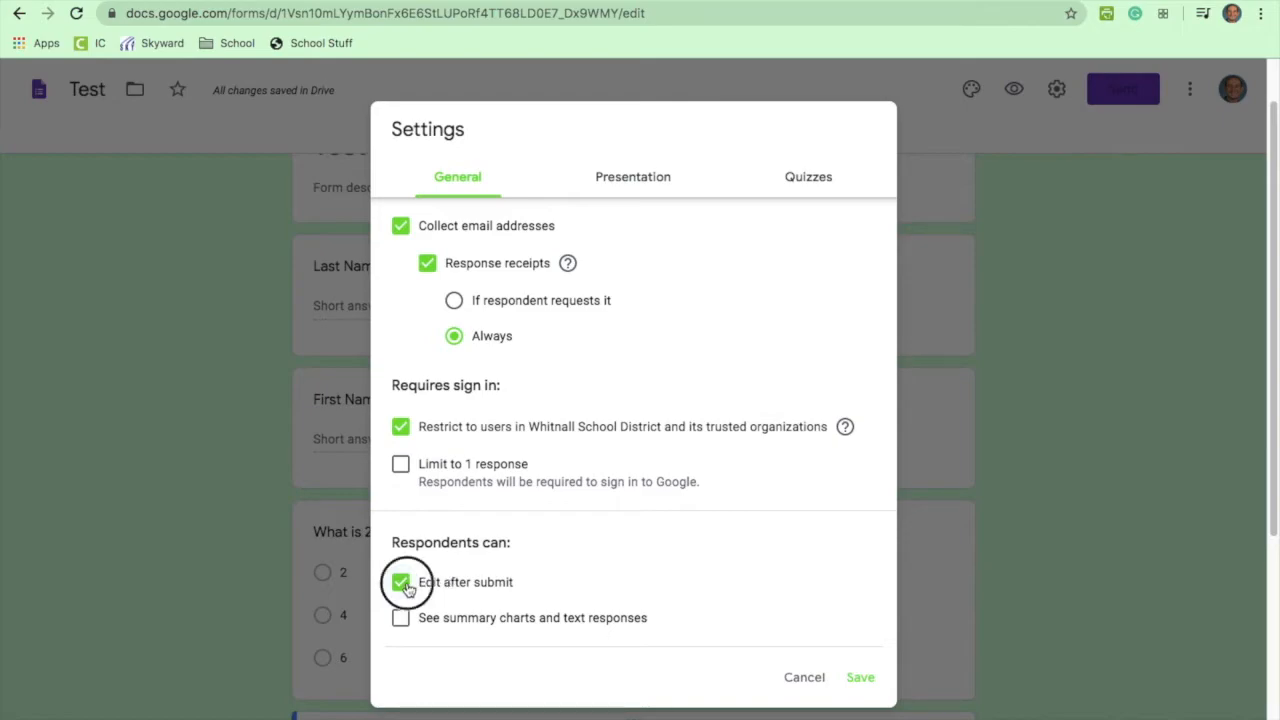
{"action": "left_click", "coordinate": [400, 226]}
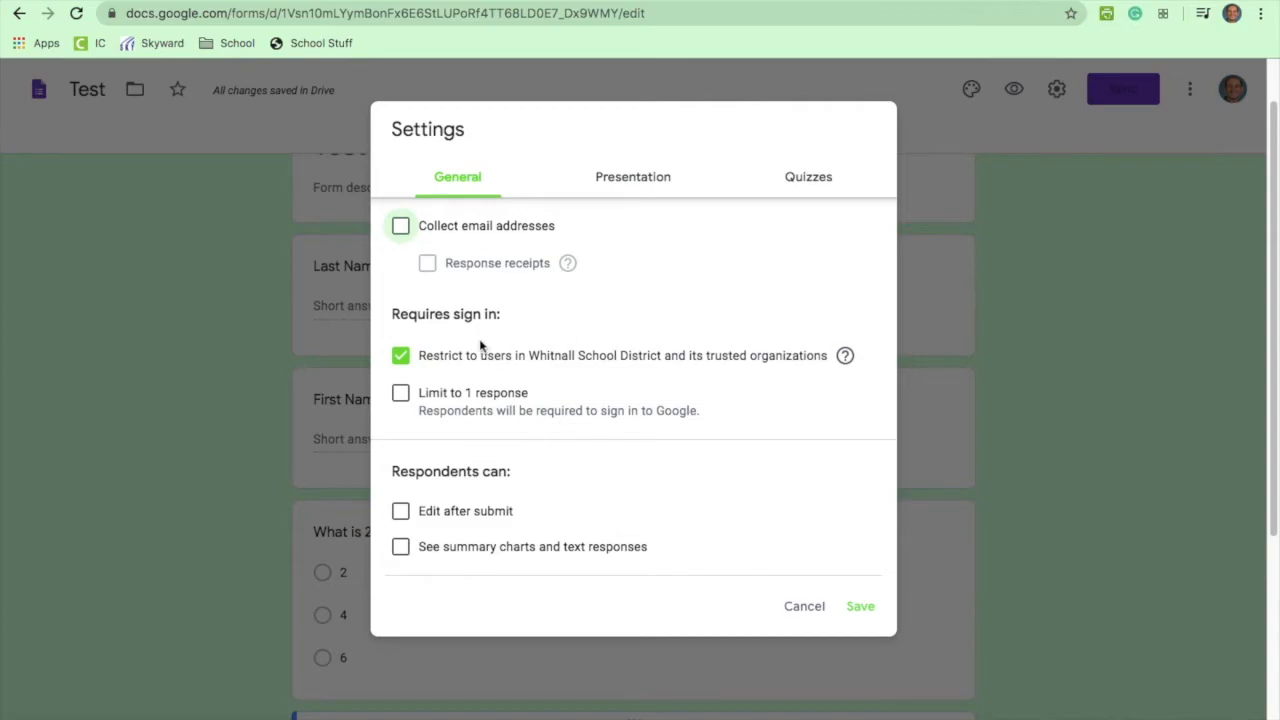
Step: In General settings, turn off the district-user restriction, the one-response limit and email collection
{"action": "left_click", "coordinate": [402, 359]}
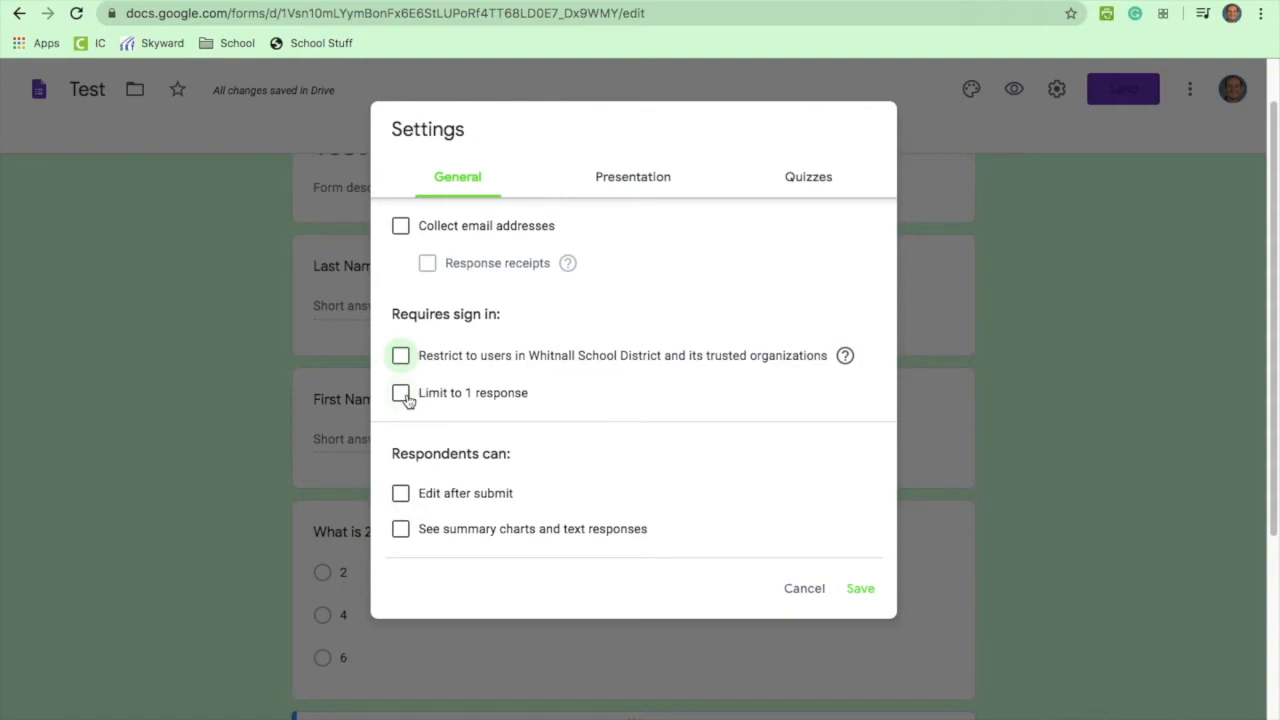
{"action": "left_click", "coordinate": [402, 395]}
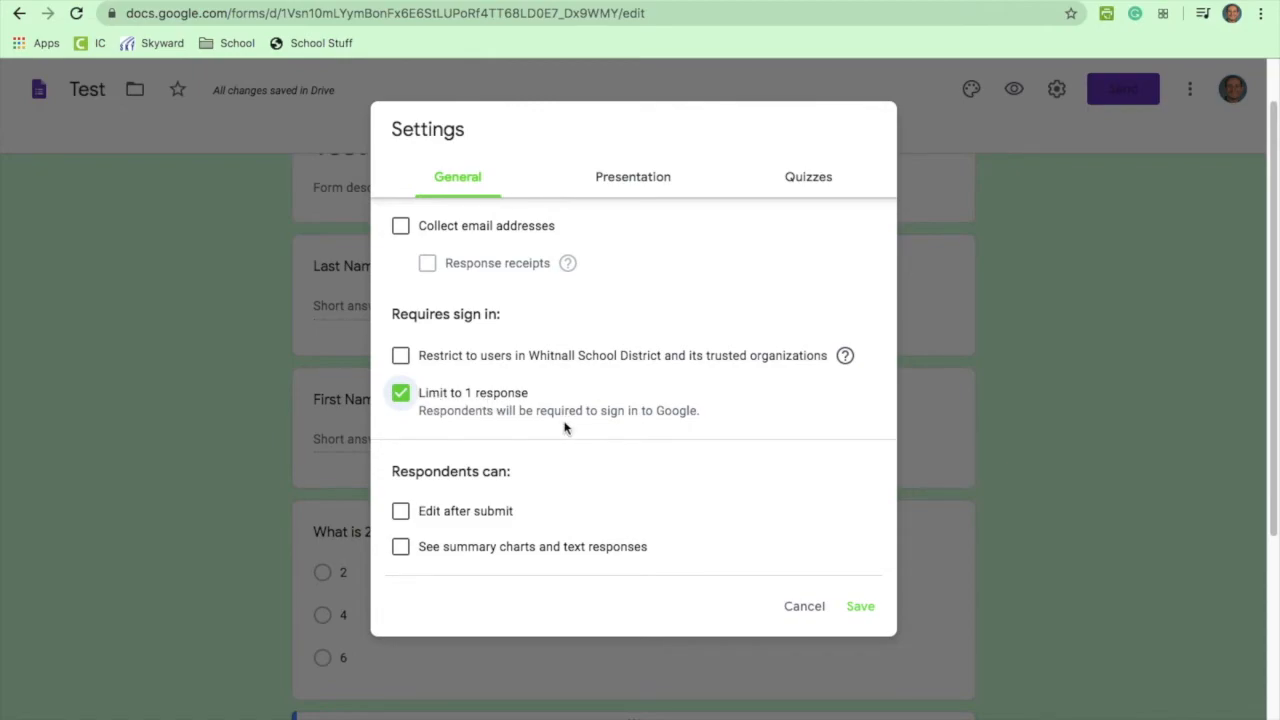
{"action": "scroll", "coordinate": [564, 425], "scroll_direction": "up", "scroll_amount": 2}
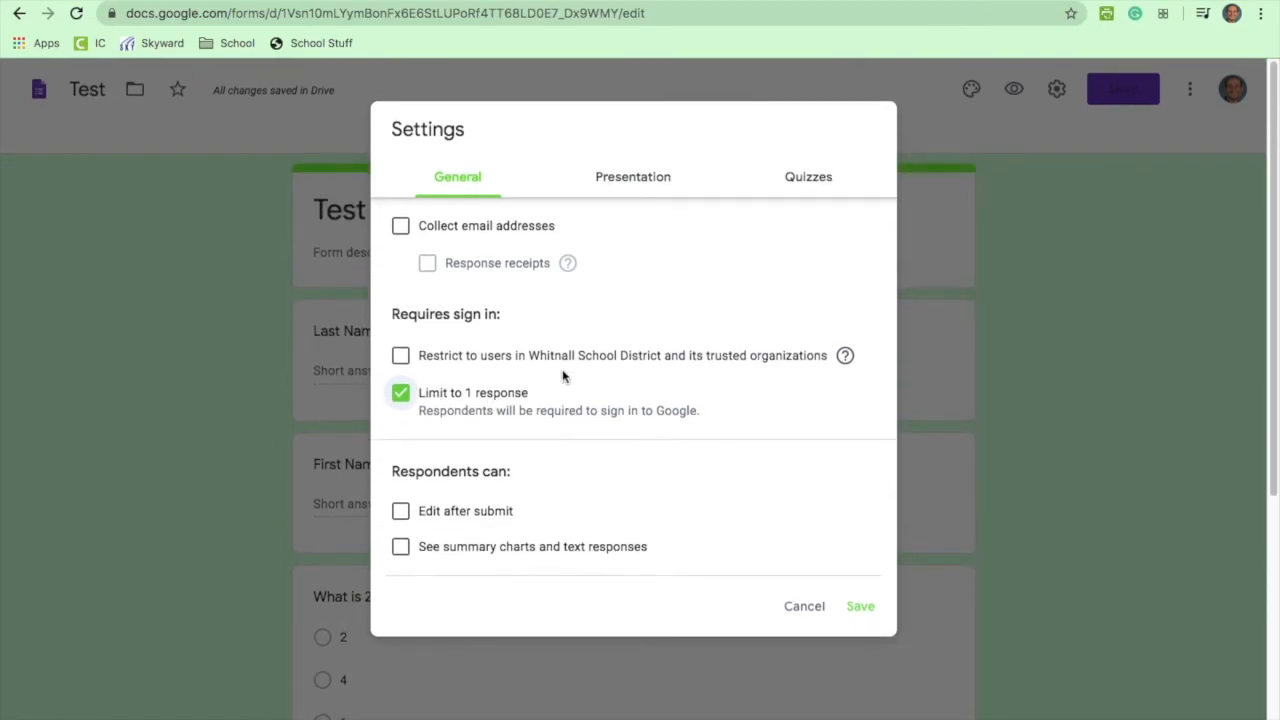
{"action": "left_click", "coordinate": [400, 225]}
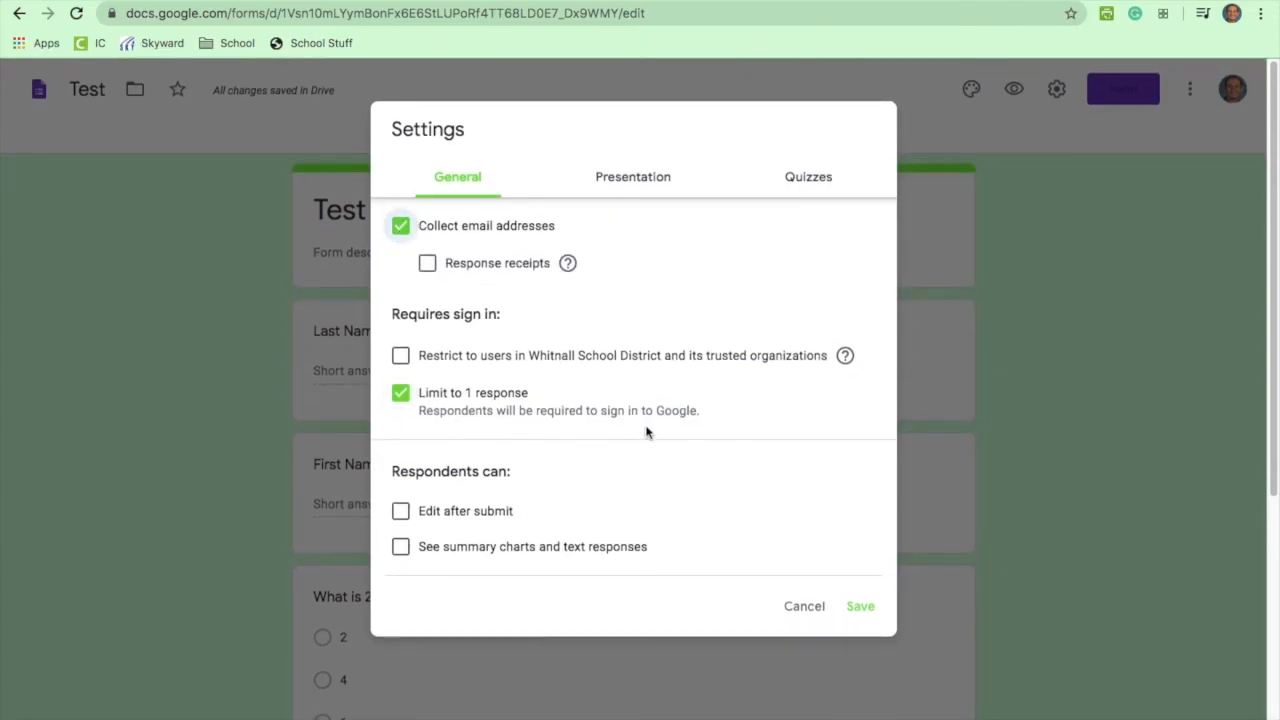
{"action": "left_click", "coordinate": [400, 226]}
{"action": "left_click", "coordinate": [400, 393]}
{"action": "scroll", "coordinate": [572, 466], "scroll_direction": "down", "scroll_amount": 2}
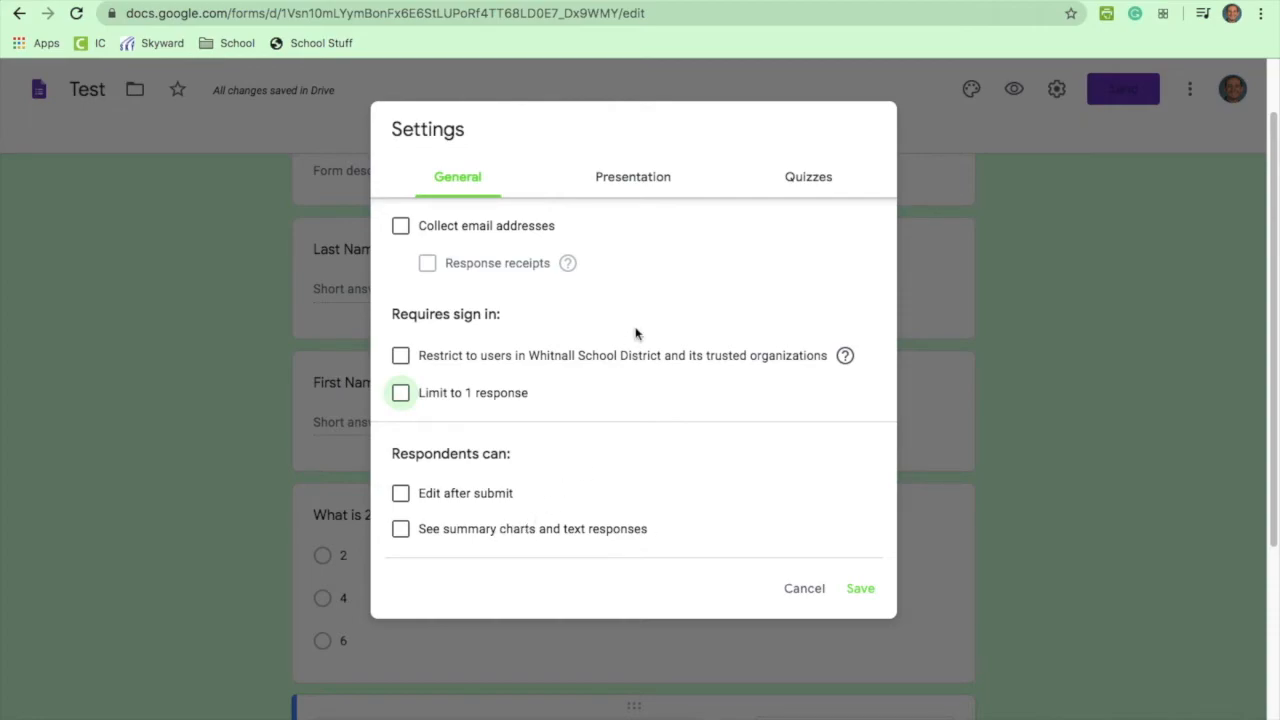
{"action": "left_click", "coordinate": [644, 178]}
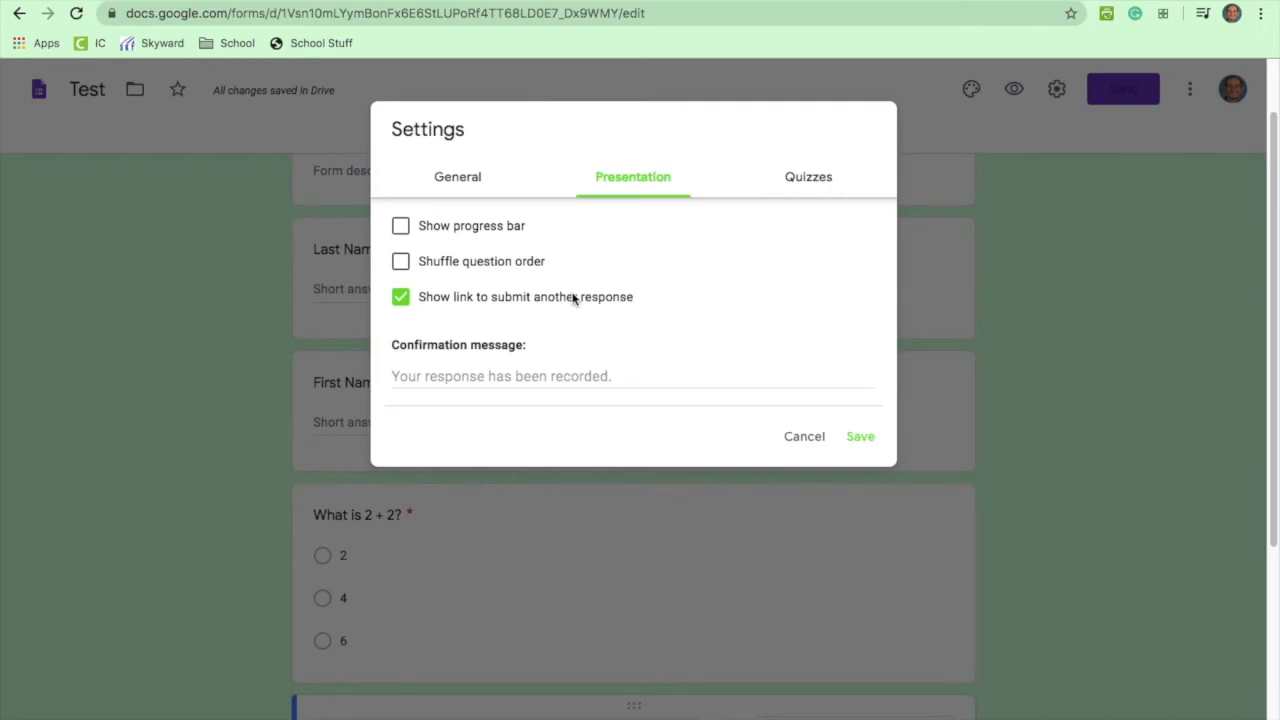
Step: Switch off the link to submit another response, then review the confirmation message and quiz settings
{"action": "left_click", "coordinate": [401, 298]}
{"action": "left_click", "coordinate": [456, 372]}
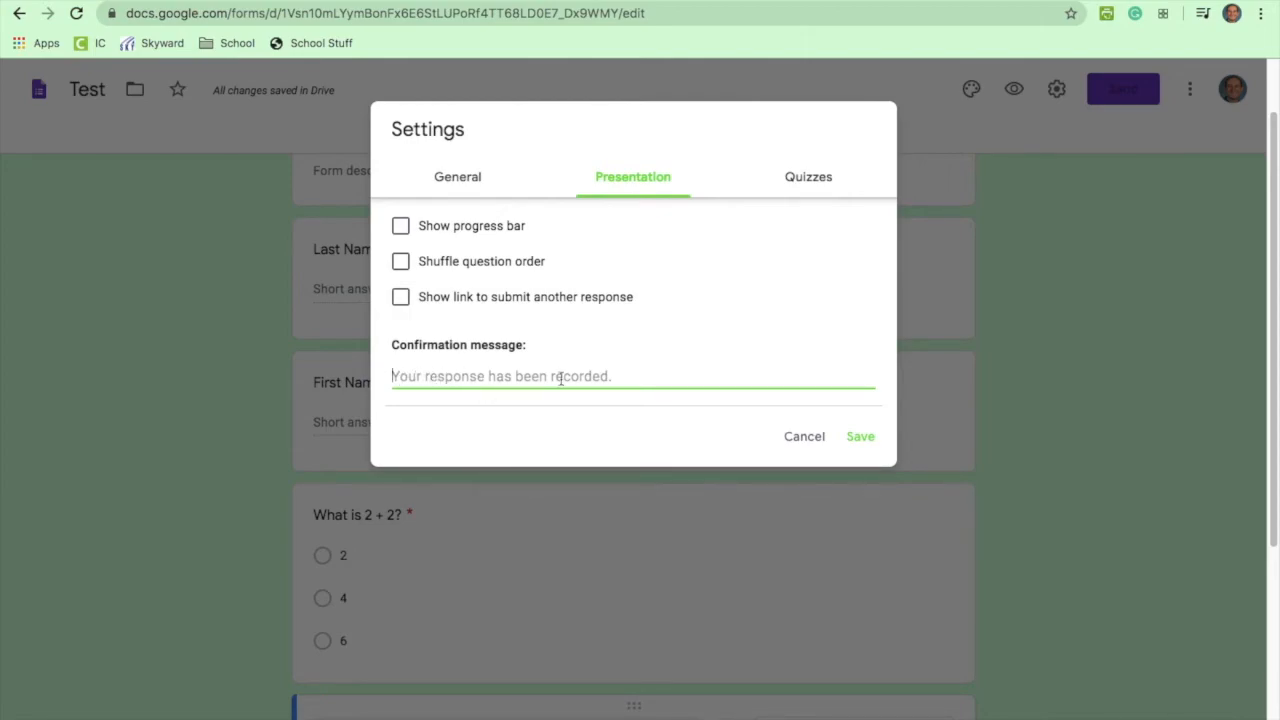
{"action": "left_click", "coordinate": [806, 178]}
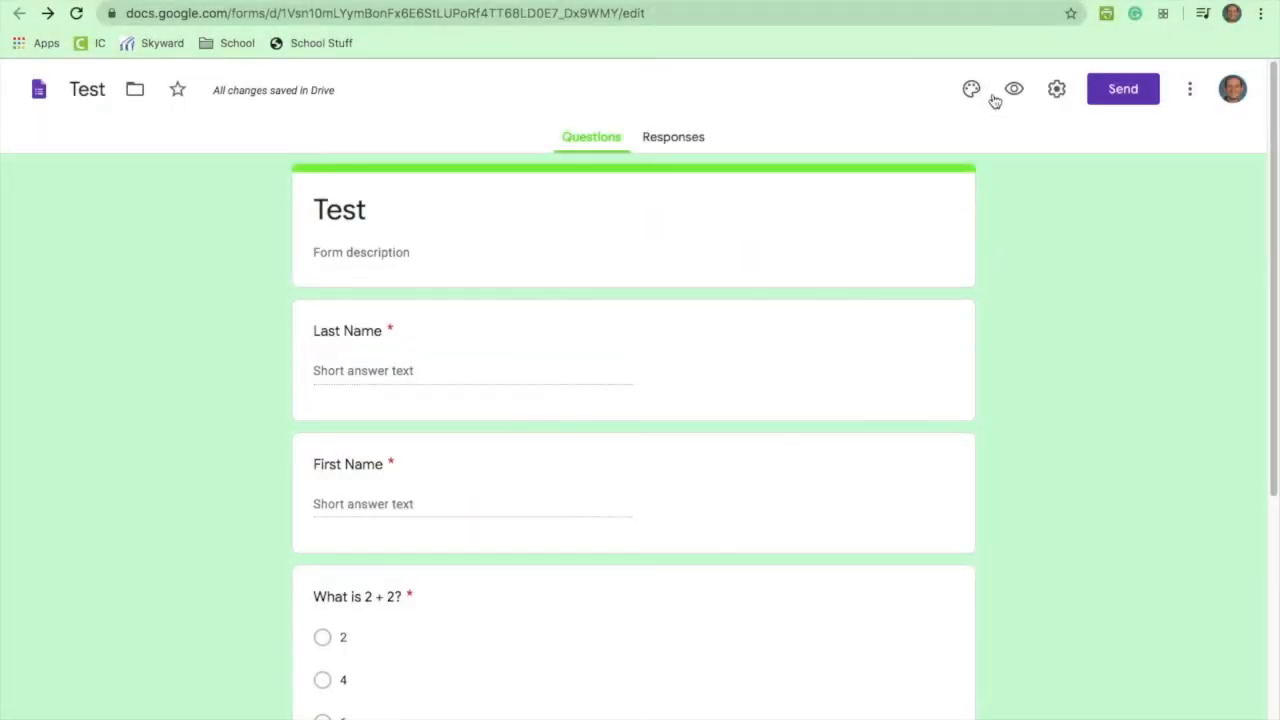
Step: Preview the form as a respondent and fill in the Last Name and First Name answers
{"action": "left_click", "coordinate": [1015, 88]}
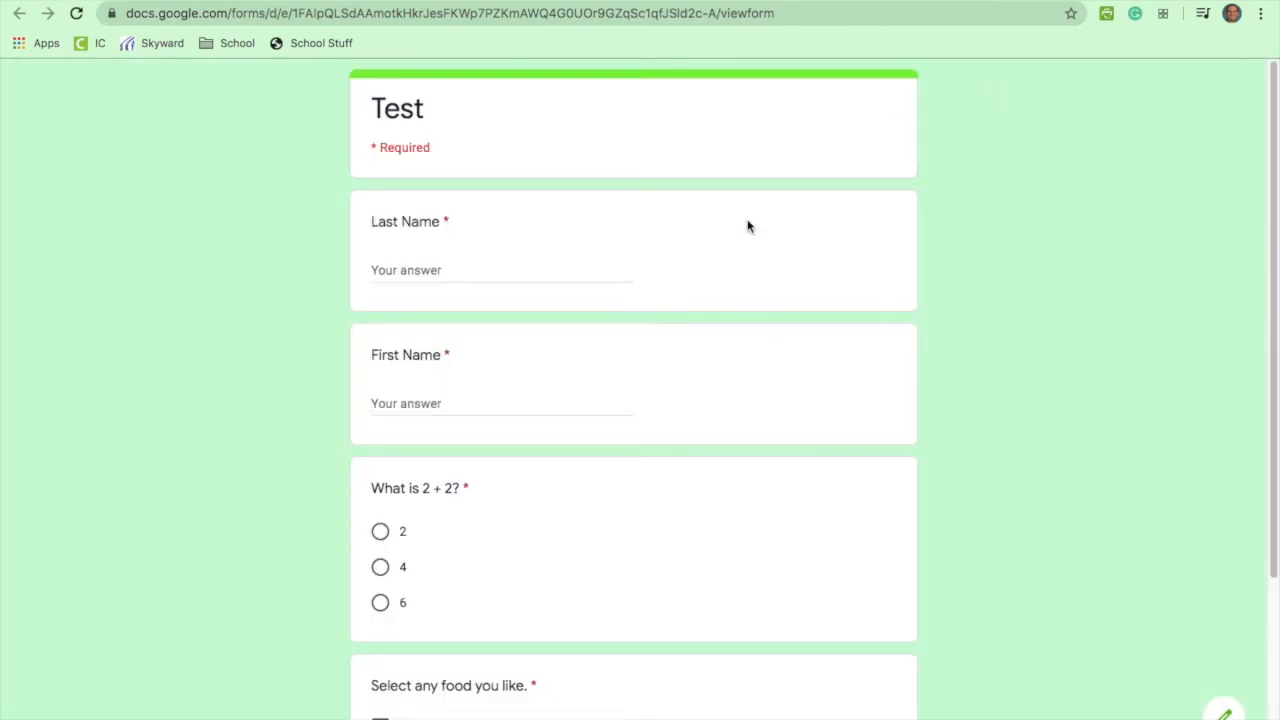
{"action": "left_click", "coordinate": [480, 263]}
{"action": "key", "text": "Tab"}
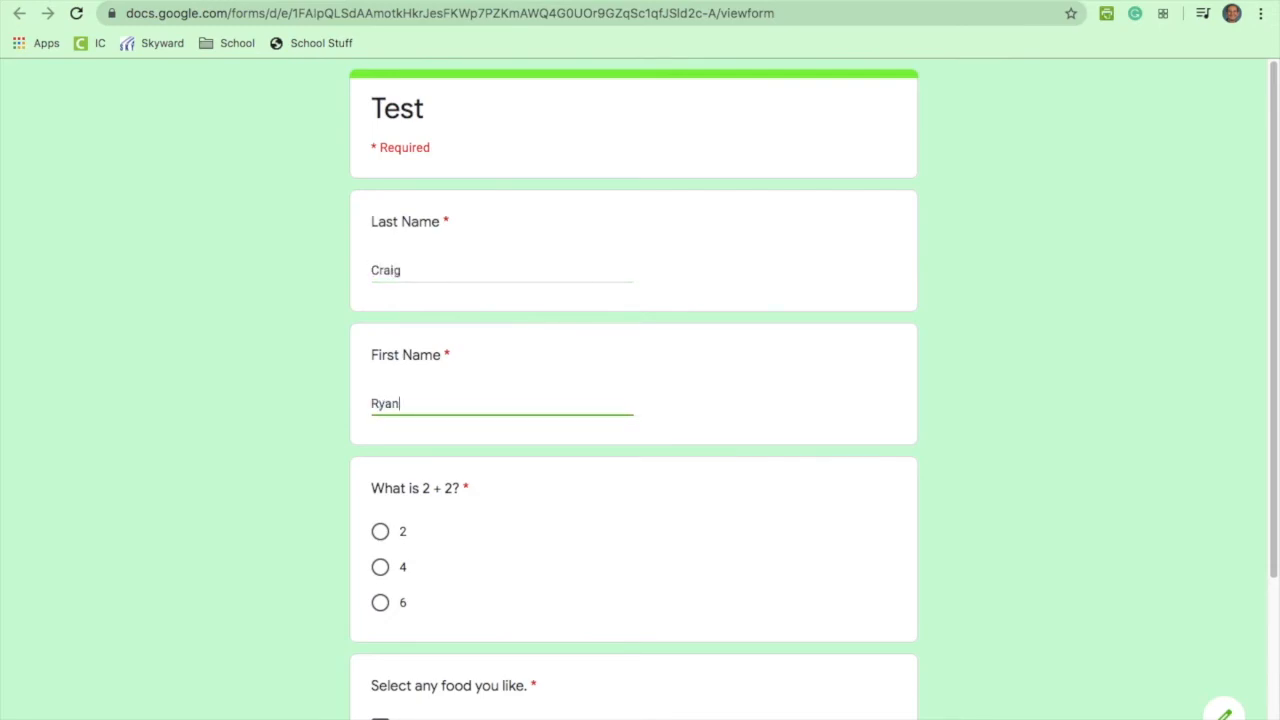
Step: Answer 4 to the 2 + 2 question, tick Pizza, Burgers and Tacos, and submit
{"action": "scroll", "coordinate": [560, 378], "scroll_direction": "down", "scroll_amount": 1}
{"action": "left_click", "coordinate": [380, 478]}
{"action": "scroll", "coordinate": [531, 546], "scroll_direction": "down", "scroll_amount": 2}
{"action": "left_click", "coordinate": [380, 493]}
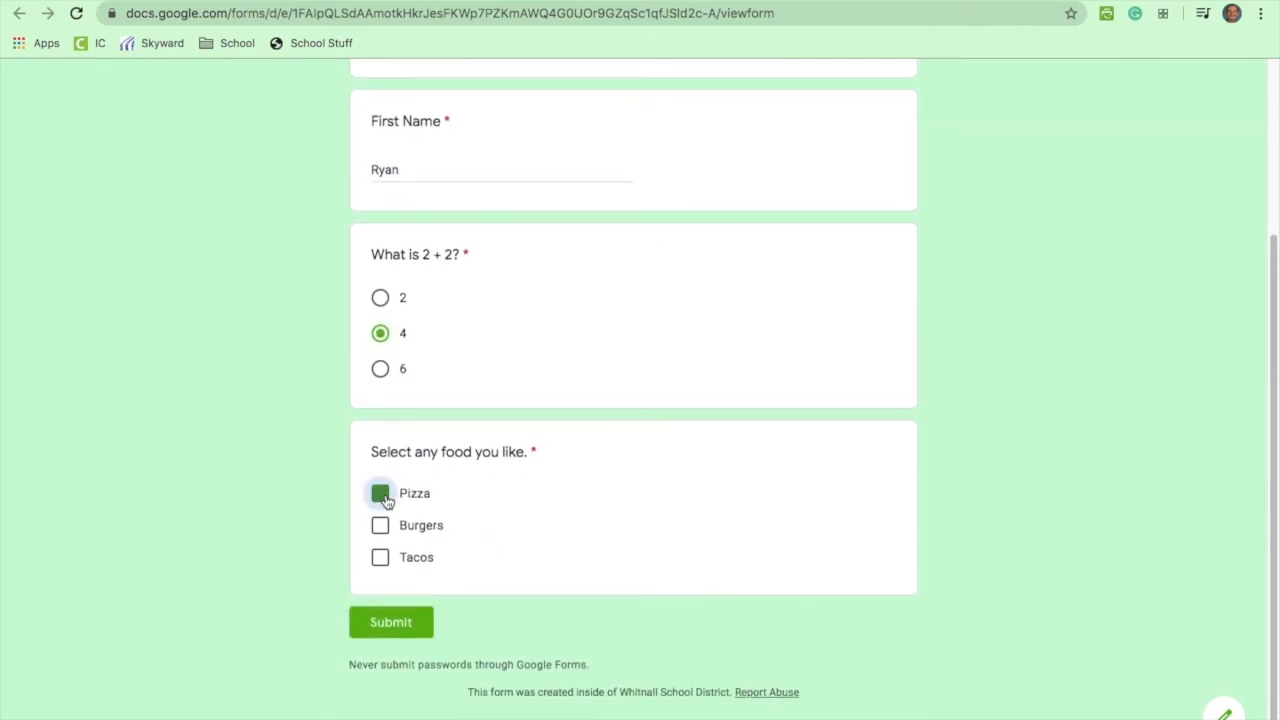
{"action": "left_click", "coordinate": [386, 527]}
{"action": "left_click", "coordinate": [381, 555]}
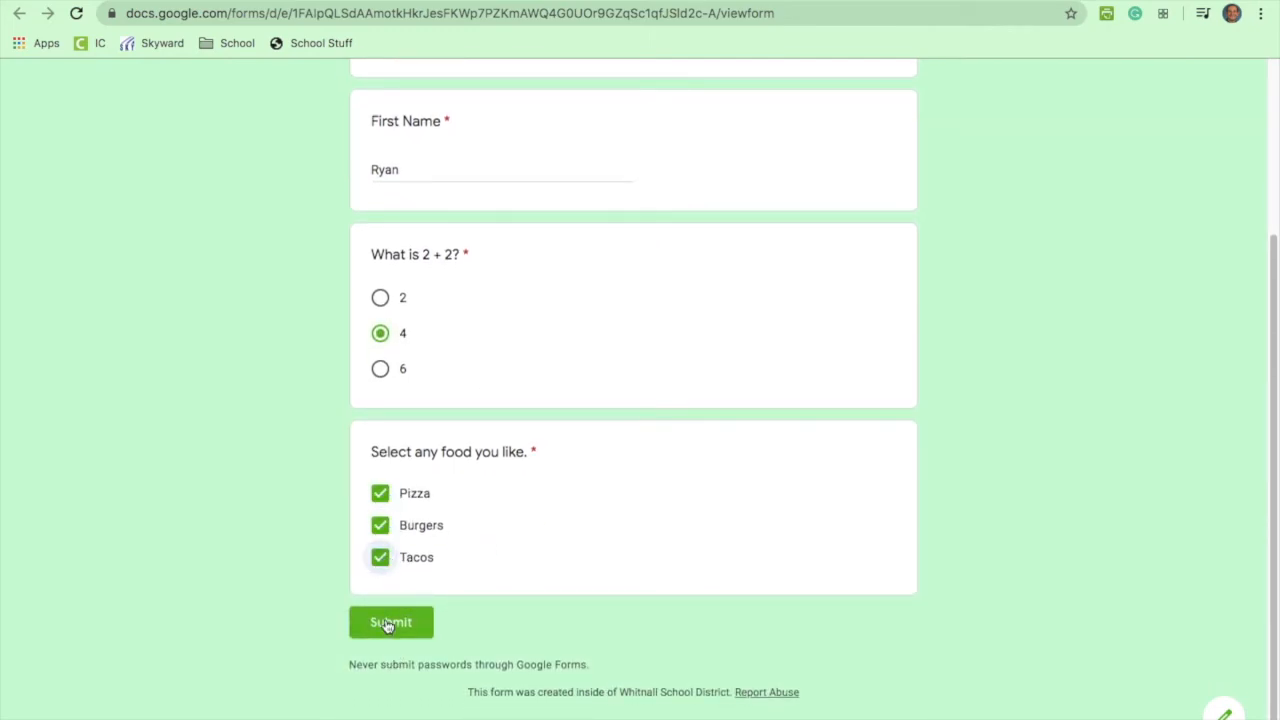
{"action": "scroll", "coordinate": [677, 500], "scroll_direction": "up", "scroll_amount": 3}
{"action": "scroll", "coordinate": [677, 500], "scroll_direction": "down", "scroll_amount": 1}
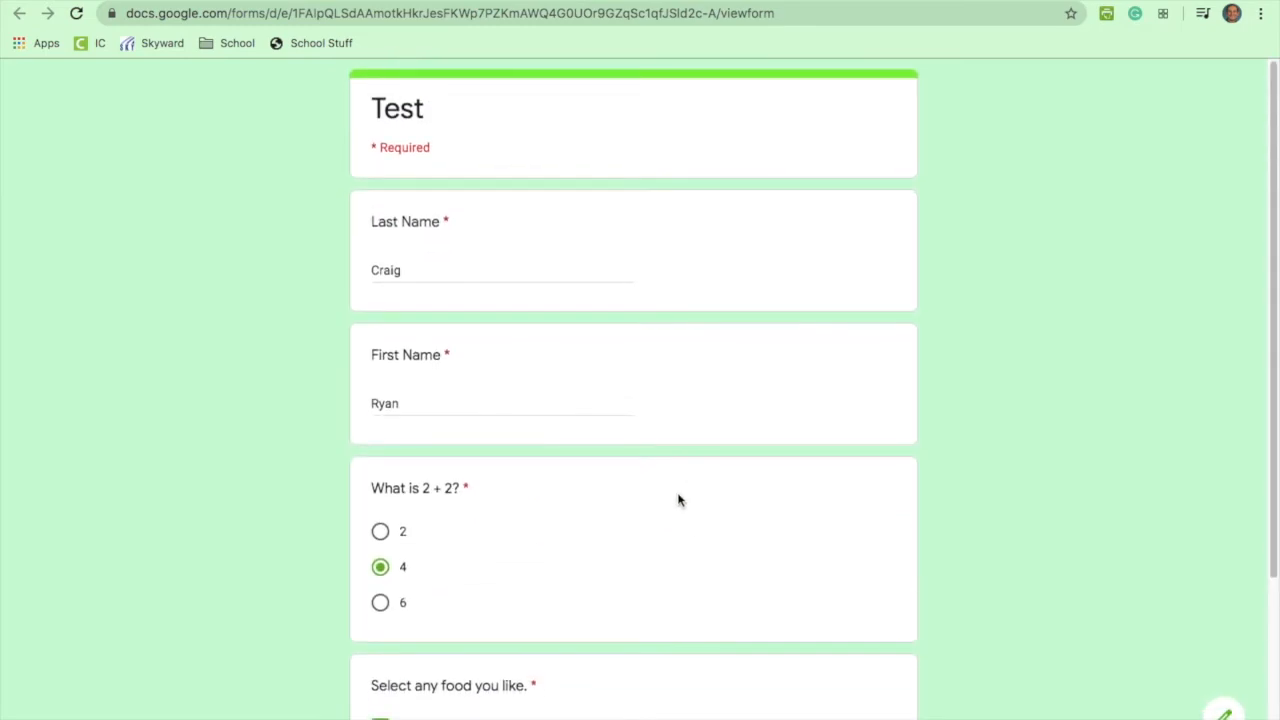
{"action": "scroll", "coordinate": [677, 500], "scroll_direction": "down", "scroll_amount": 2}
{"action": "left_click", "coordinate": [421, 608]}
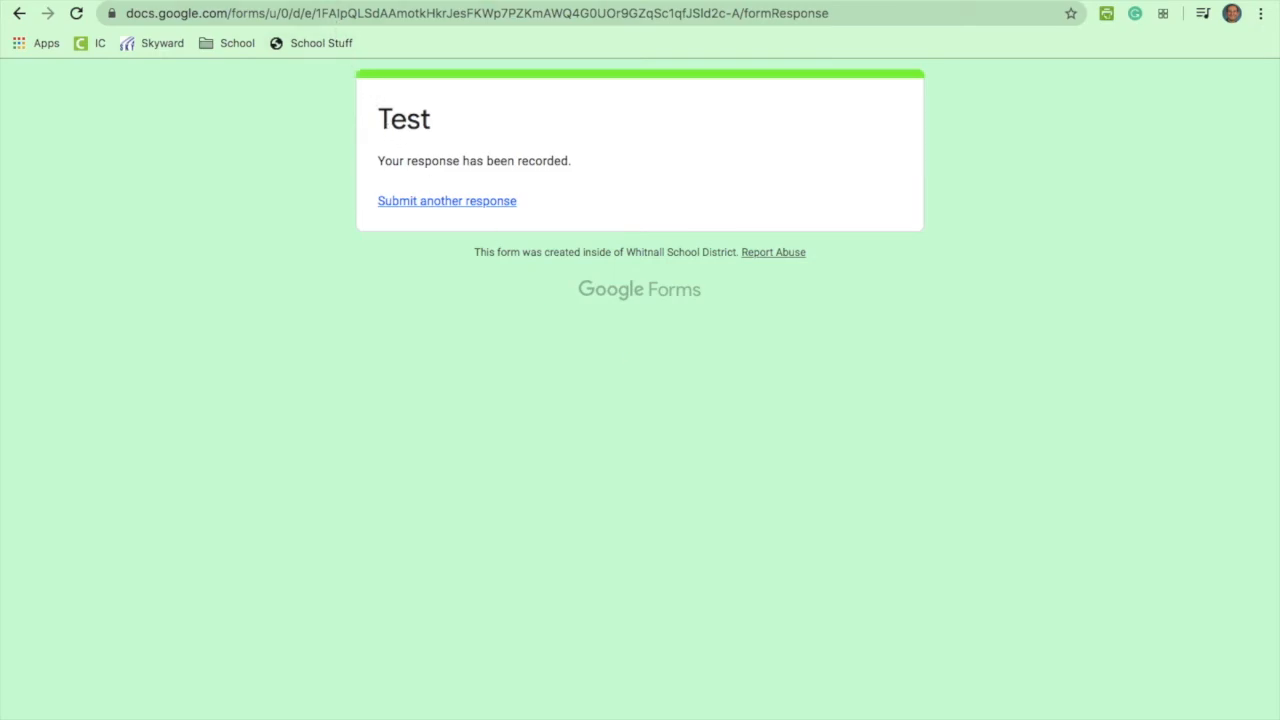
Step: Open the Responses summary and scroll through the name lists and the answer and food charts
{"action": "left_click", "coordinate": [329, 2]}
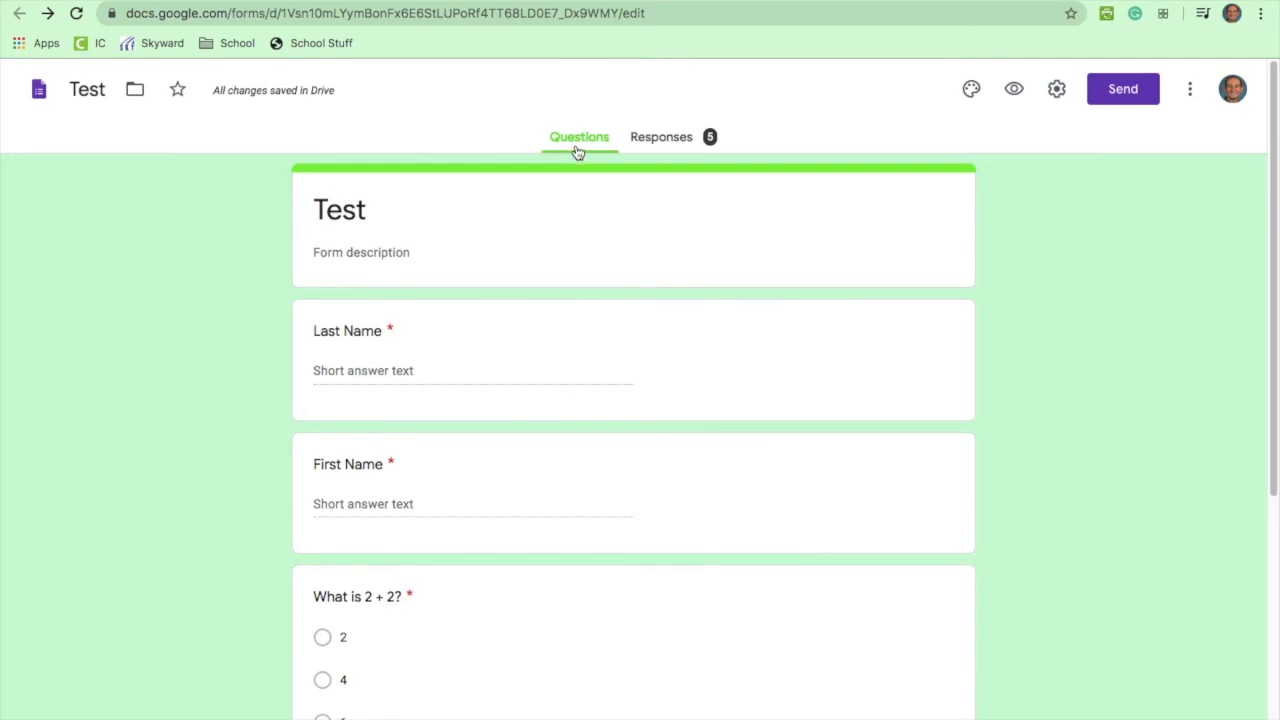
{"action": "scroll", "coordinate": [563, 449], "scroll_direction": "down", "scroll_amount": 2}
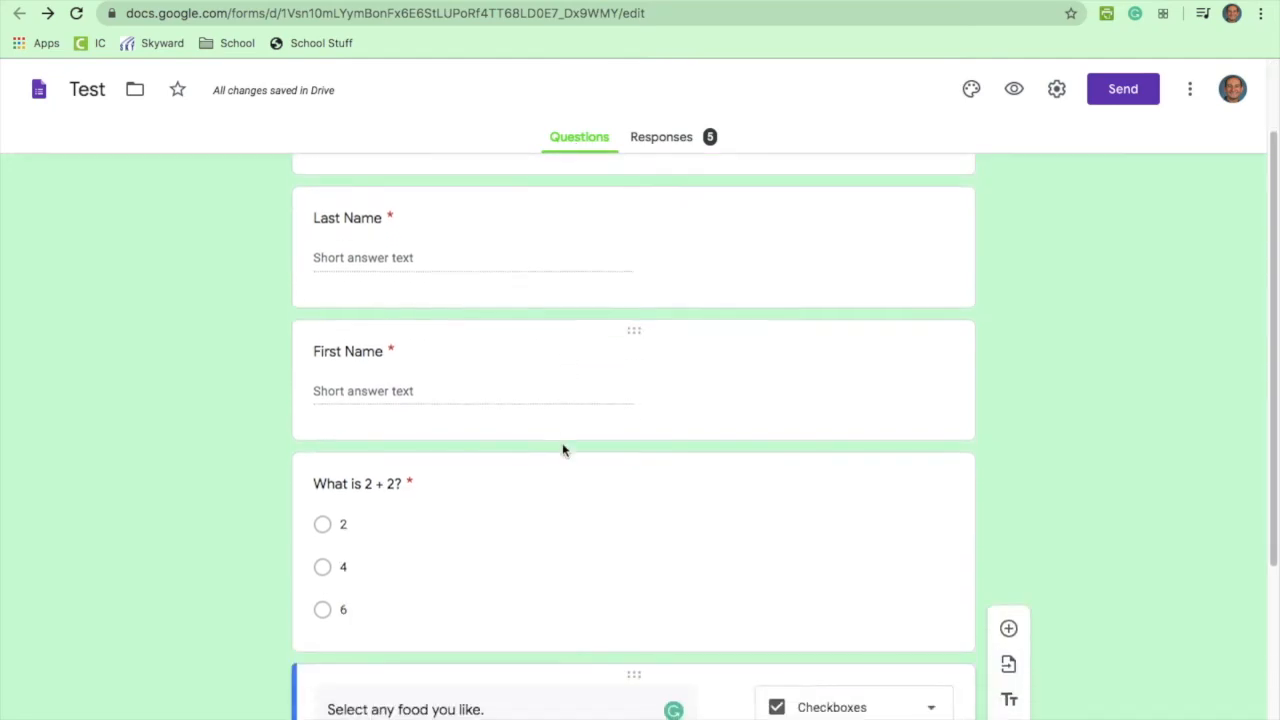
{"action": "scroll", "coordinate": [563, 449], "scroll_direction": "up", "scroll_amount": 2}
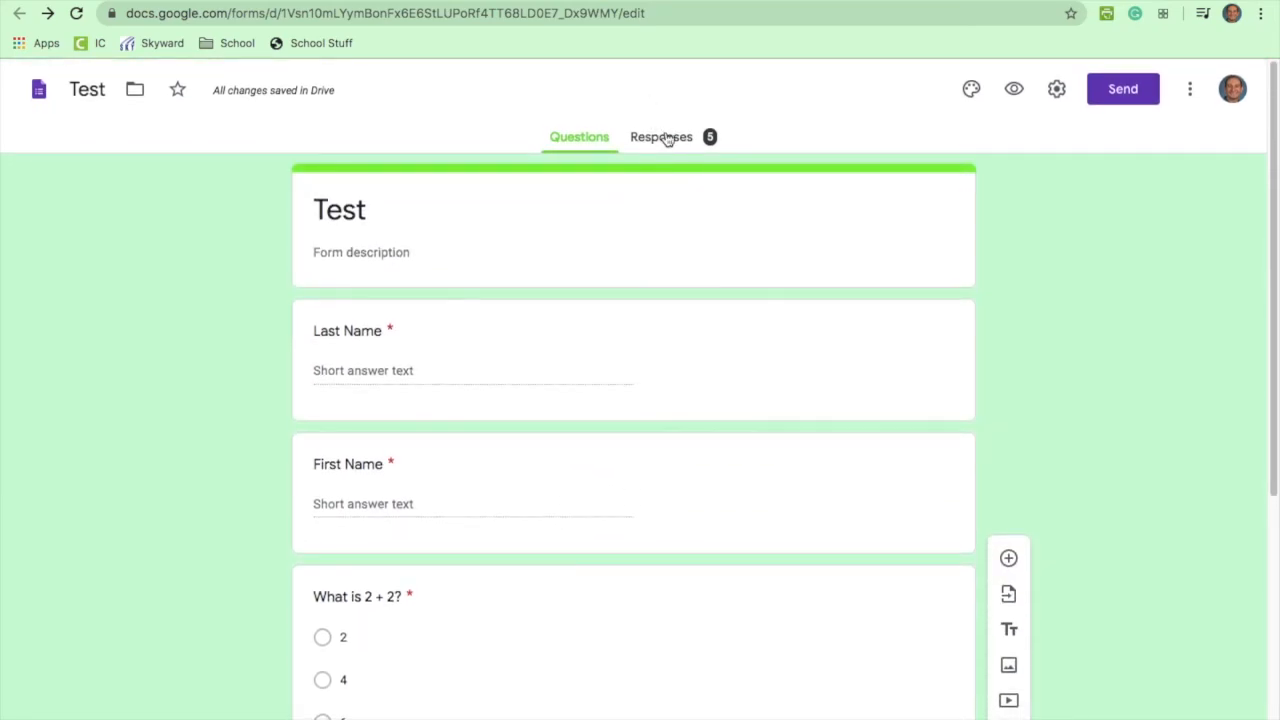
{"action": "left_click", "coordinate": [665, 137]}
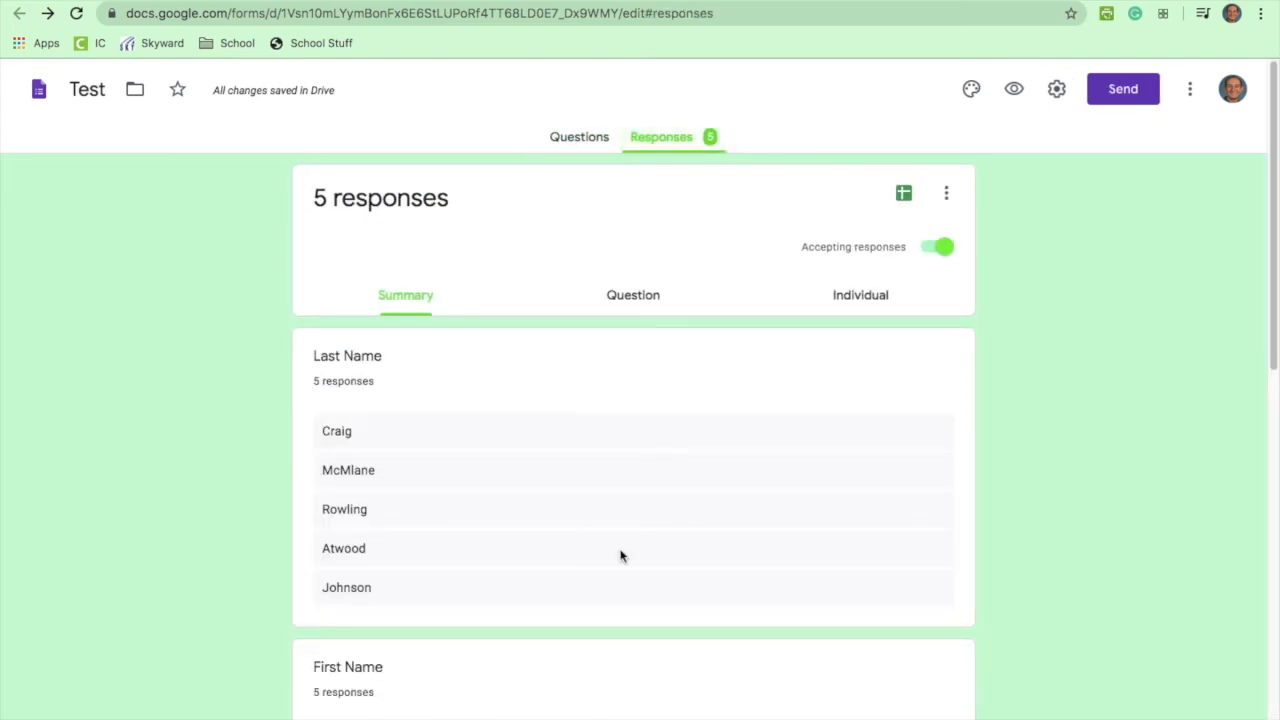
{"action": "scroll", "coordinate": [631, 481], "scroll_direction": "down", "scroll_amount": 1}
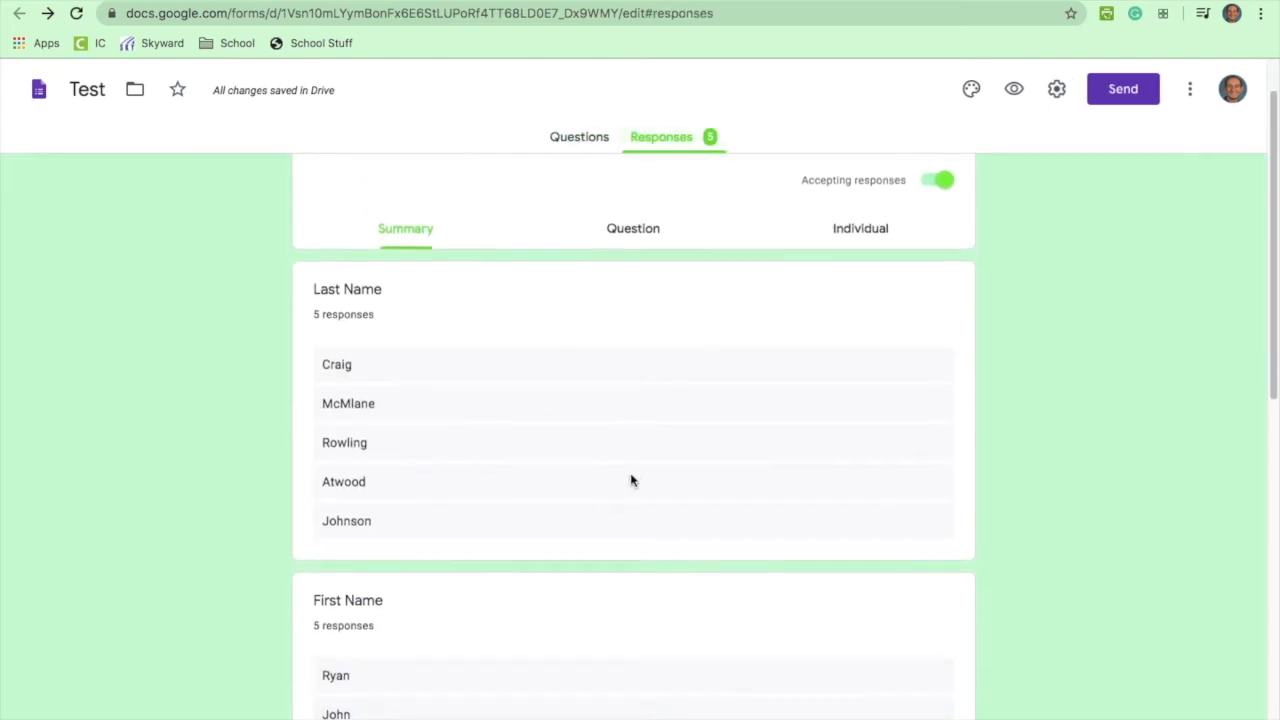
{"action": "scroll", "coordinate": [631, 481], "scroll_direction": "up", "scroll_amount": 1}
{"action": "scroll", "coordinate": [631, 481], "scroll_direction": "down", "scroll_amount": 1}
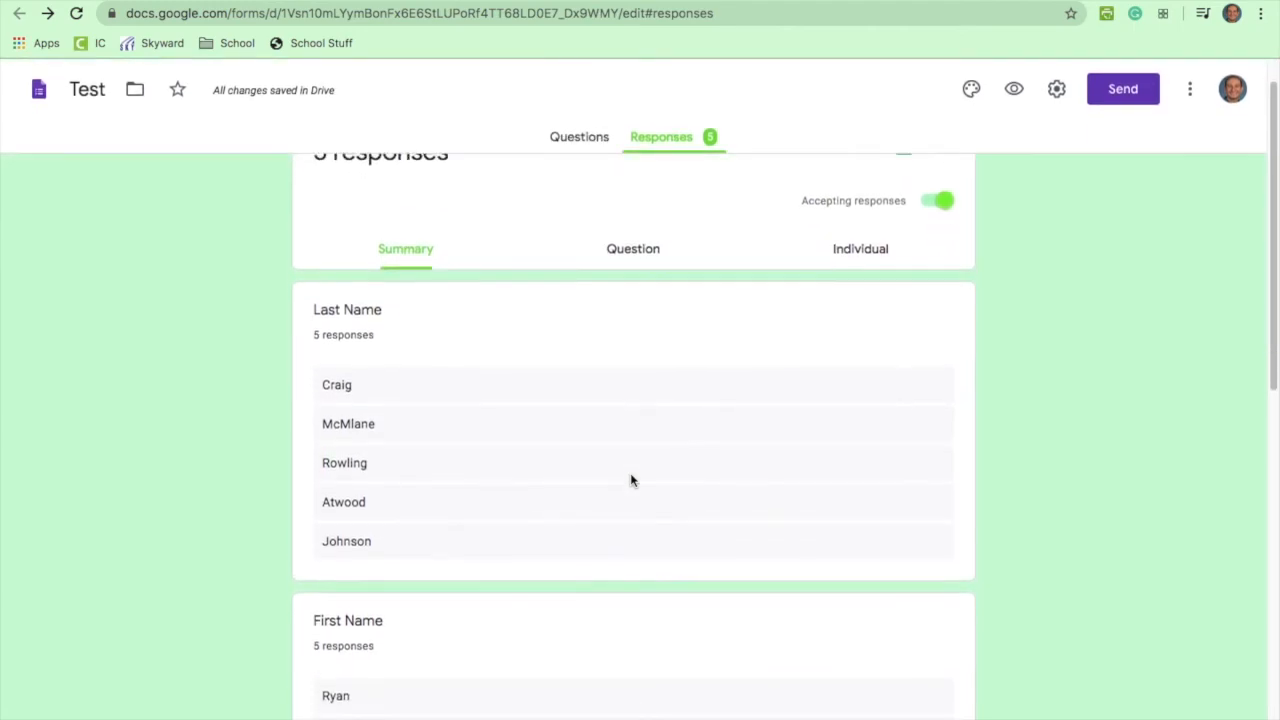
{"action": "scroll", "coordinate": [560, 417], "scroll_direction": "down", "scroll_amount": 4}
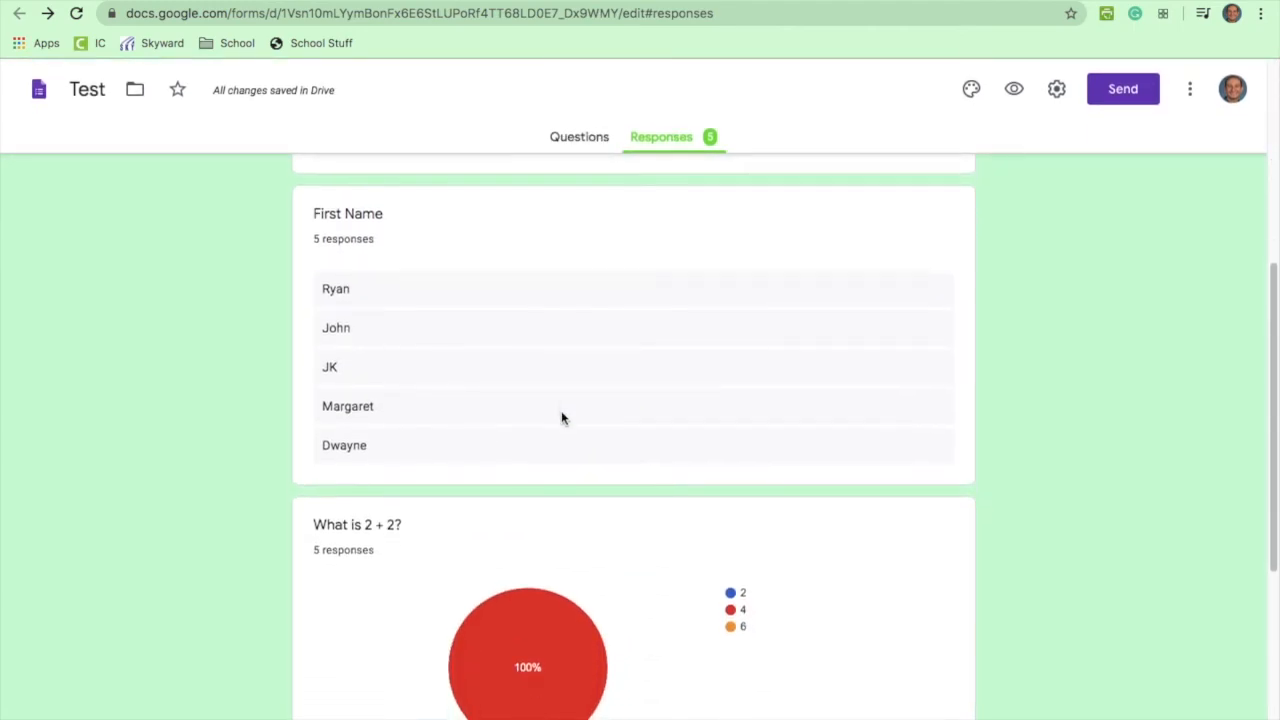
{"action": "scroll", "coordinate": [561, 418], "scroll_direction": "down", "scroll_amount": 3}
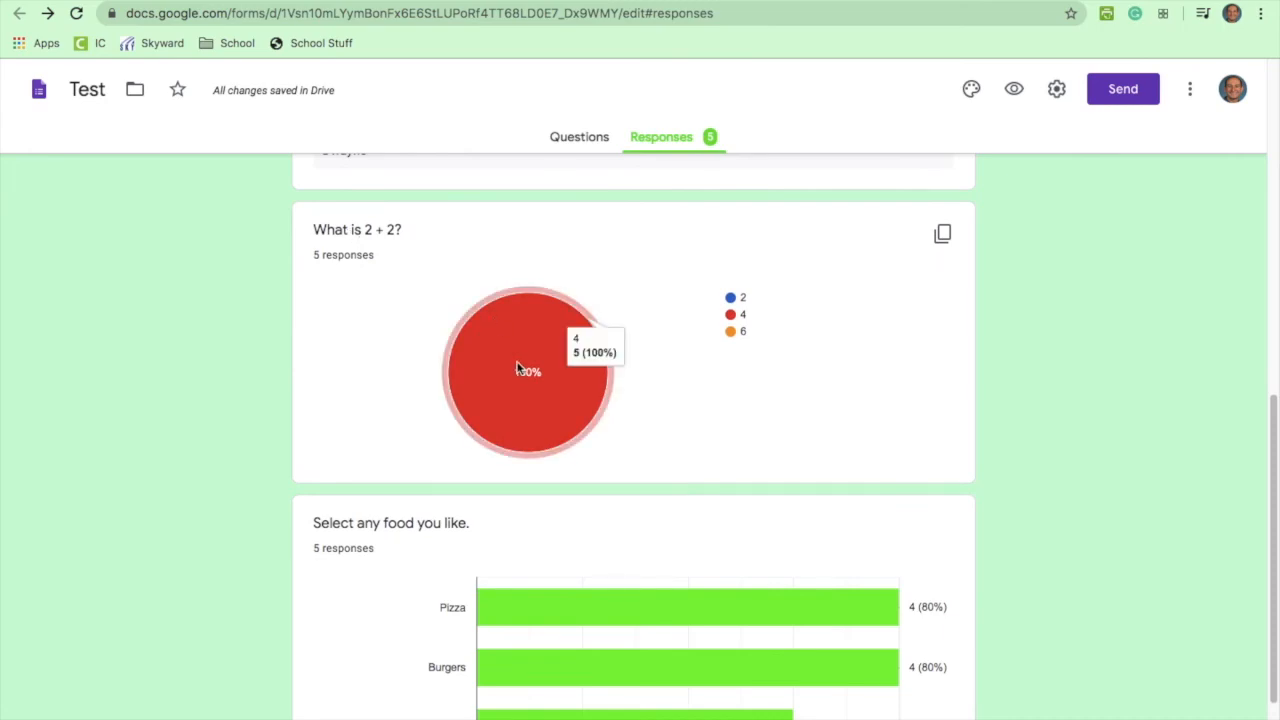
{"action": "scroll", "coordinate": [640, 382], "scroll_direction": "down", "scroll_amount": 1}
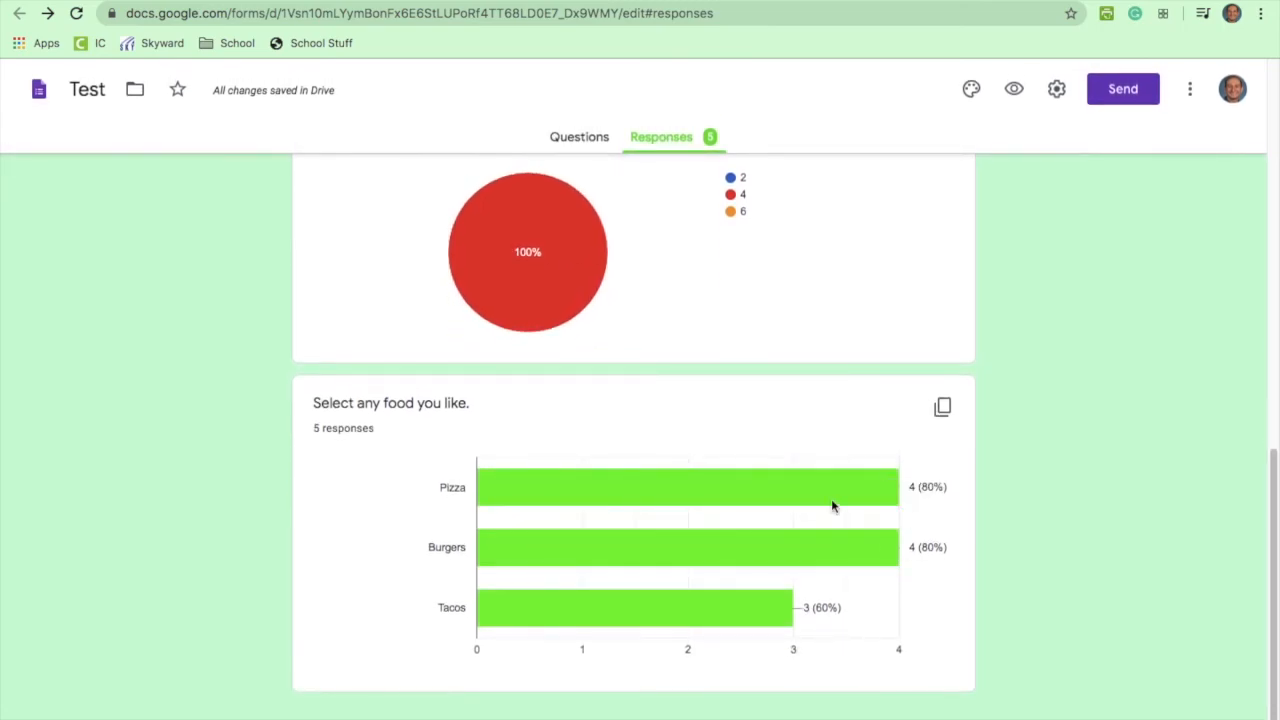
{"action": "scroll", "coordinate": [722, 545], "scroll_direction": "up", "scroll_amount": 10}
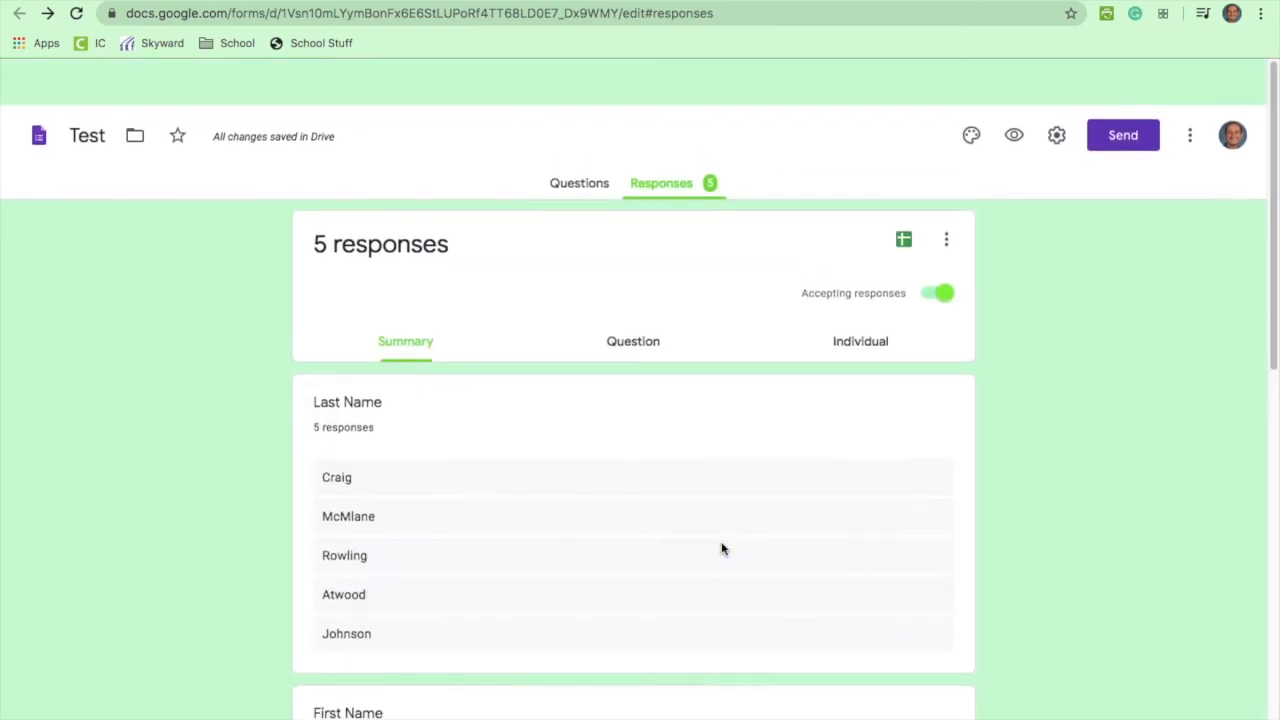
Step: Review responses by question, then individually, advancing to response 3 of 5
{"action": "left_click", "coordinate": [637, 309]}
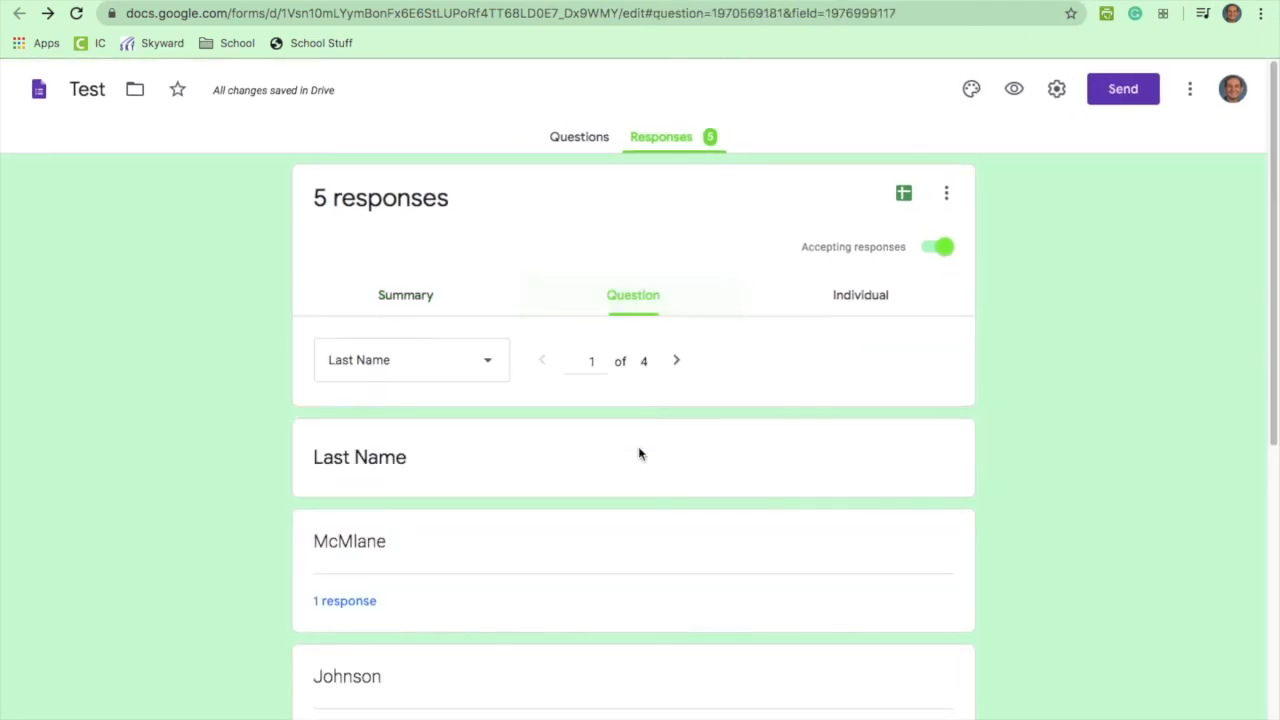
{"action": "scroll", "coordinate": [638, 451], "scroll_direction": "down", "scroll_amount": 7}
{"action": "scroll", "coordinate": [716, 406], "scroll_direction": "up", "scroll_amount": 7}
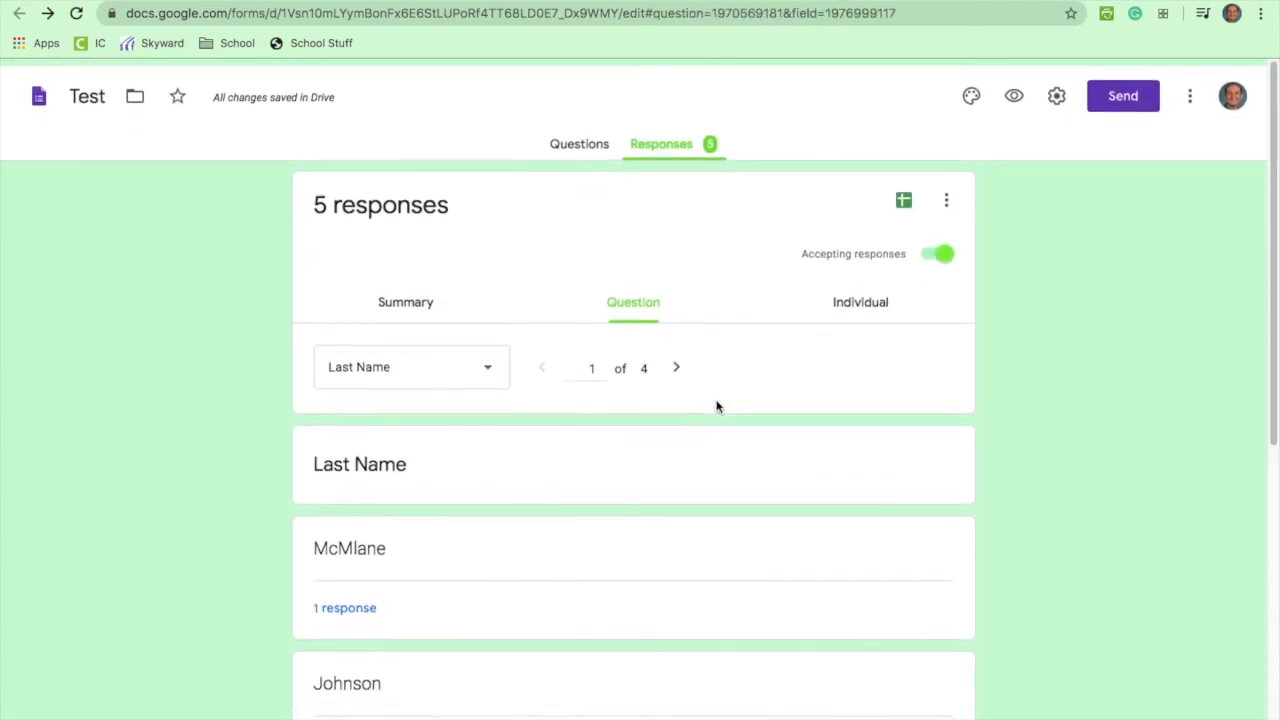
{"action": "left_click", "coordinate": [853, 307]}
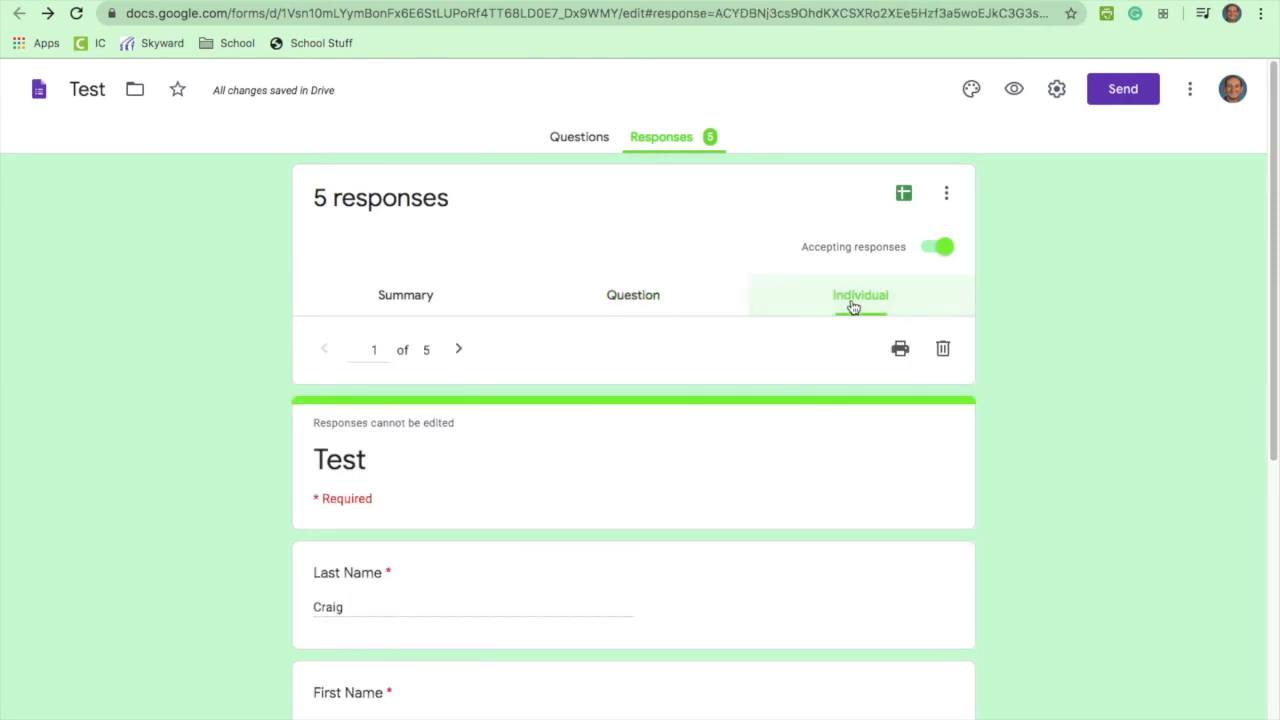
{"action": "left_click", "coordinate": [457, 349]}
{"action": "left_click", "coordinate": [454, 350]}
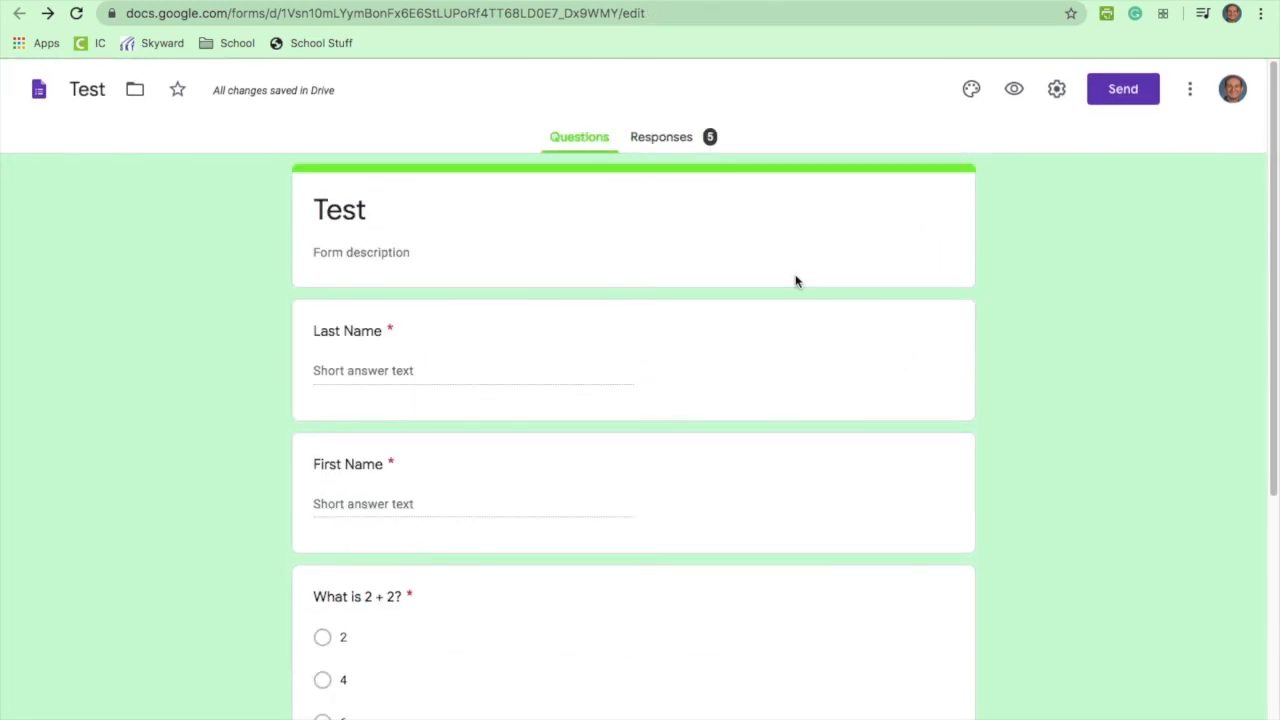
{"action": "left_click", "coordinate": [651, 137]}
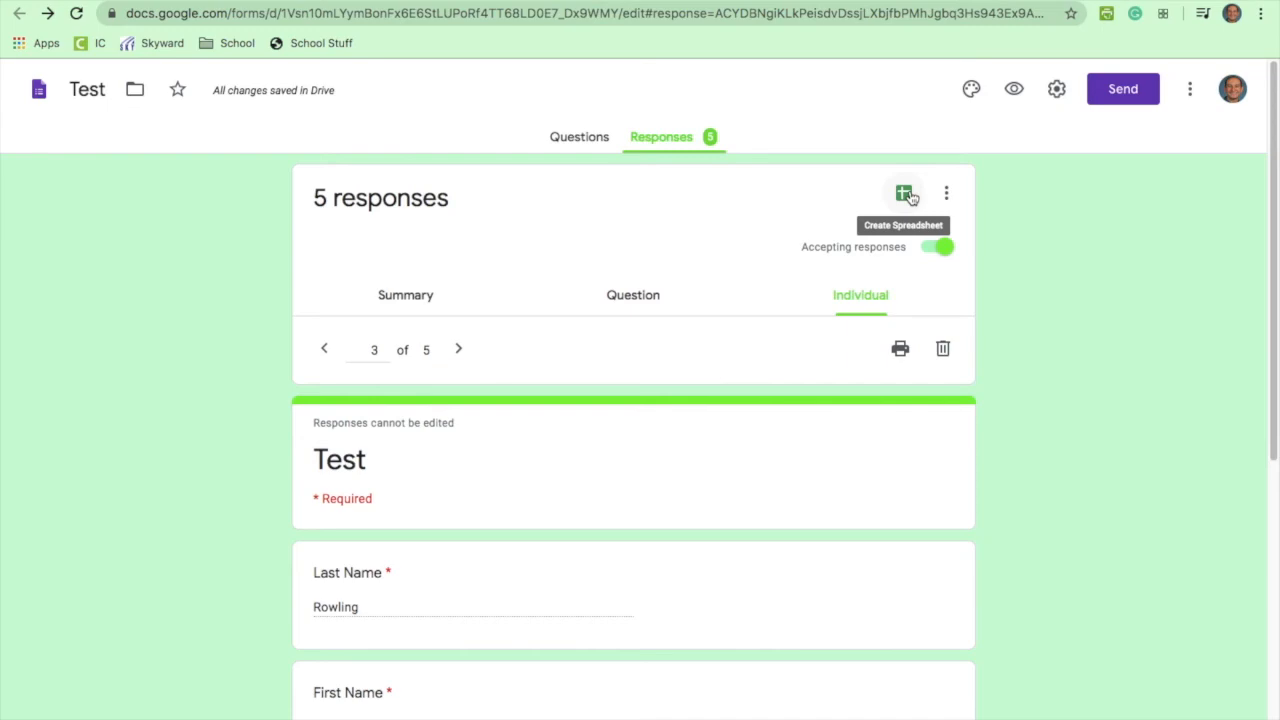
Step: Export the responses to a new linked spreadsheet, Test (Responses)
{"action": "left_click", "coordinate": [907, 195]}
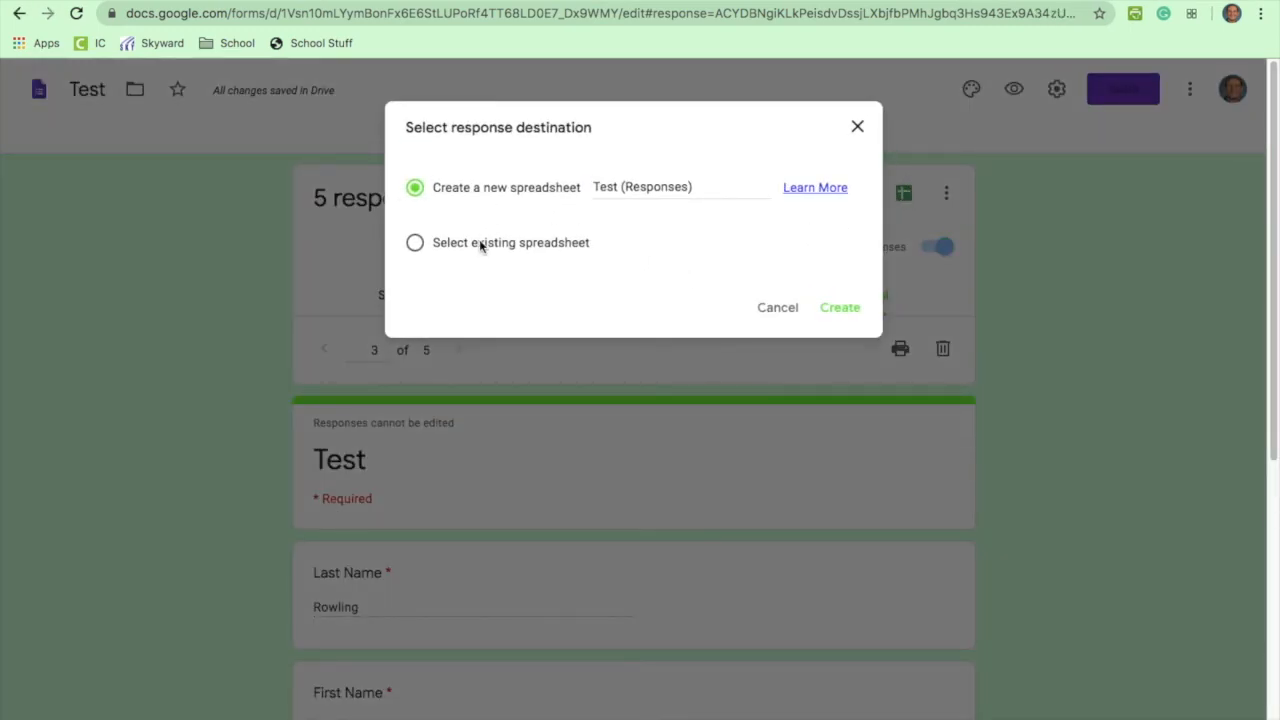
{"action": "left_click", "coordinate": [845, 313]}
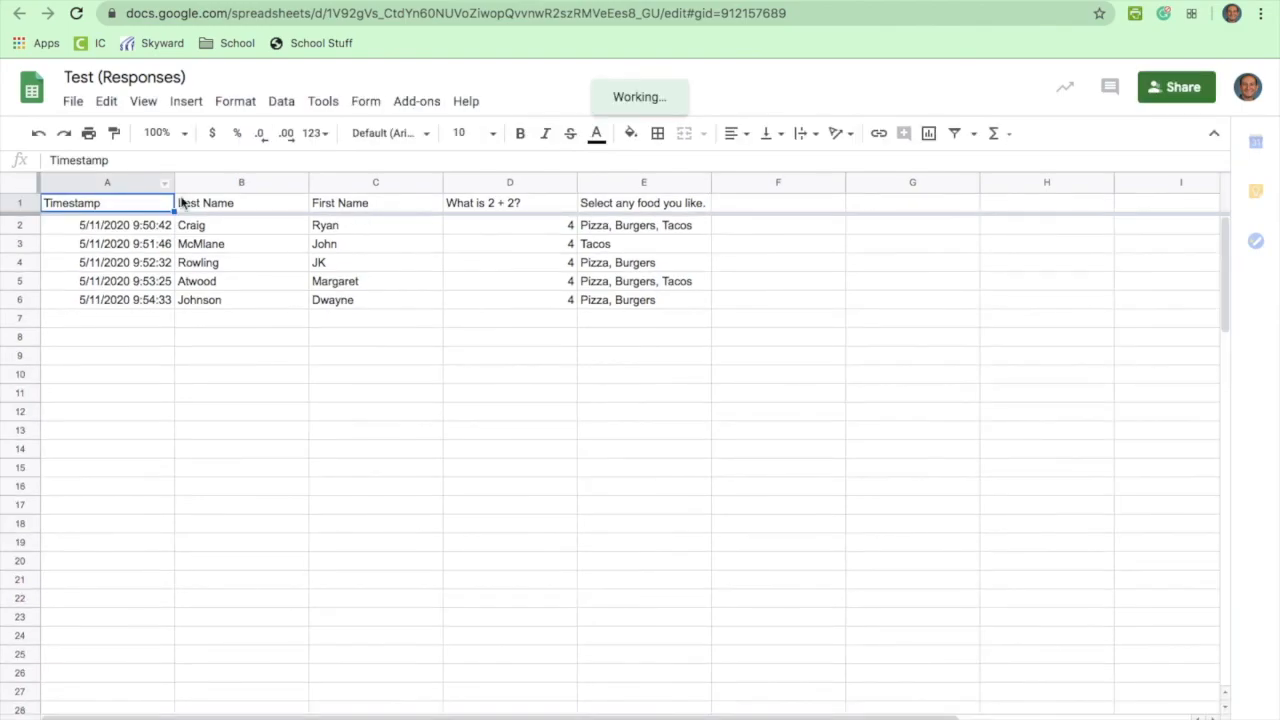
Step: Hide the Timestamp column in the responses sheet
{"action": "left_click", "coordinate": [165, 187]}
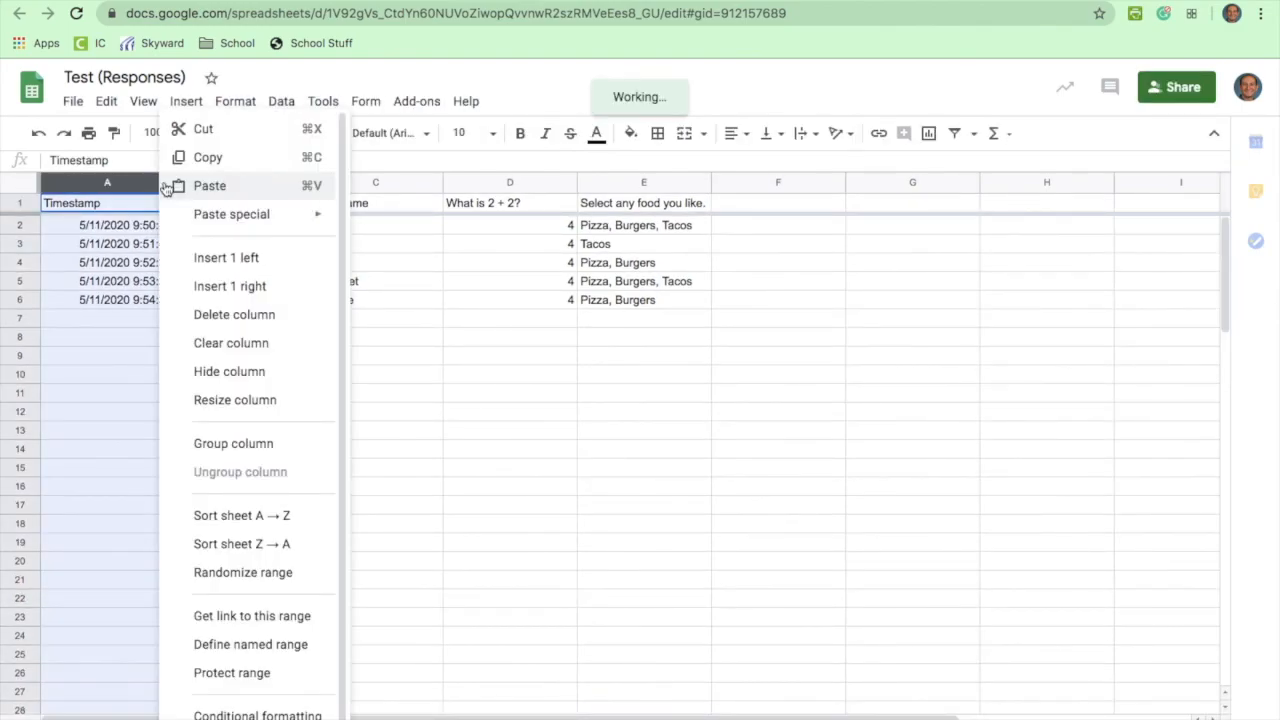
{"action": "left_click", "coordinate": [105, 266]}
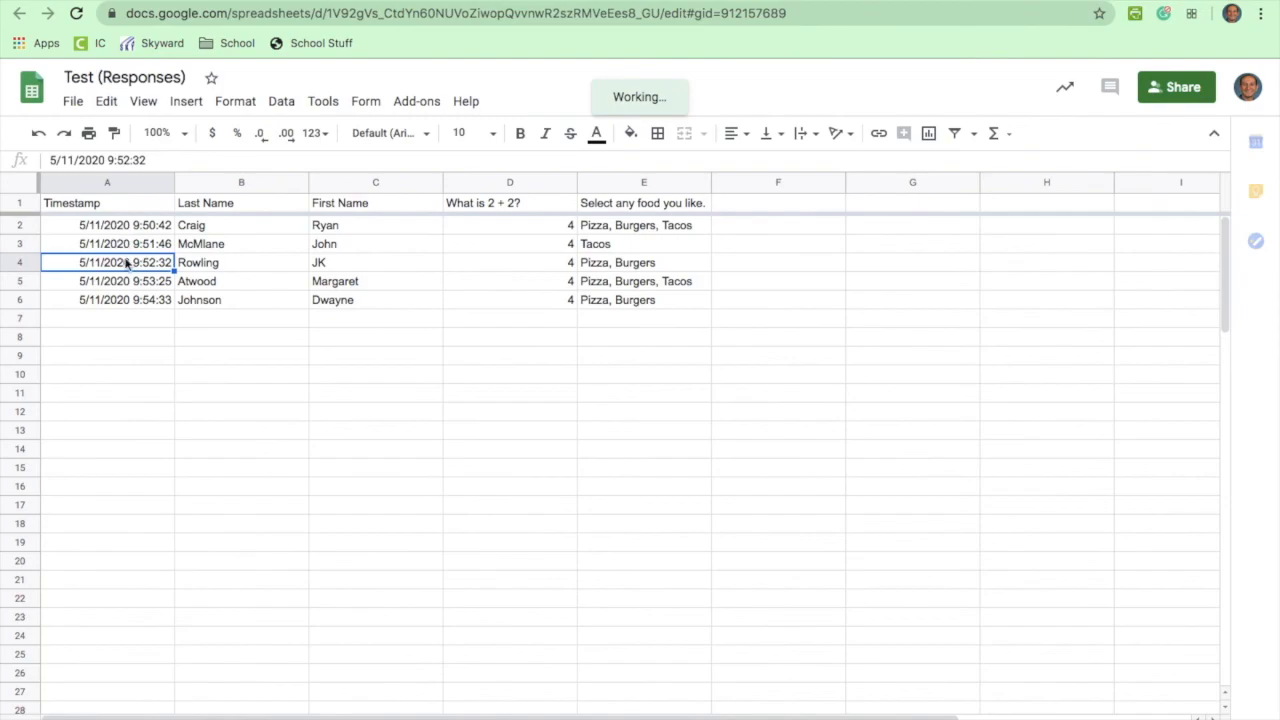
{"action": "left_click", "coordinate": [165, 186]}
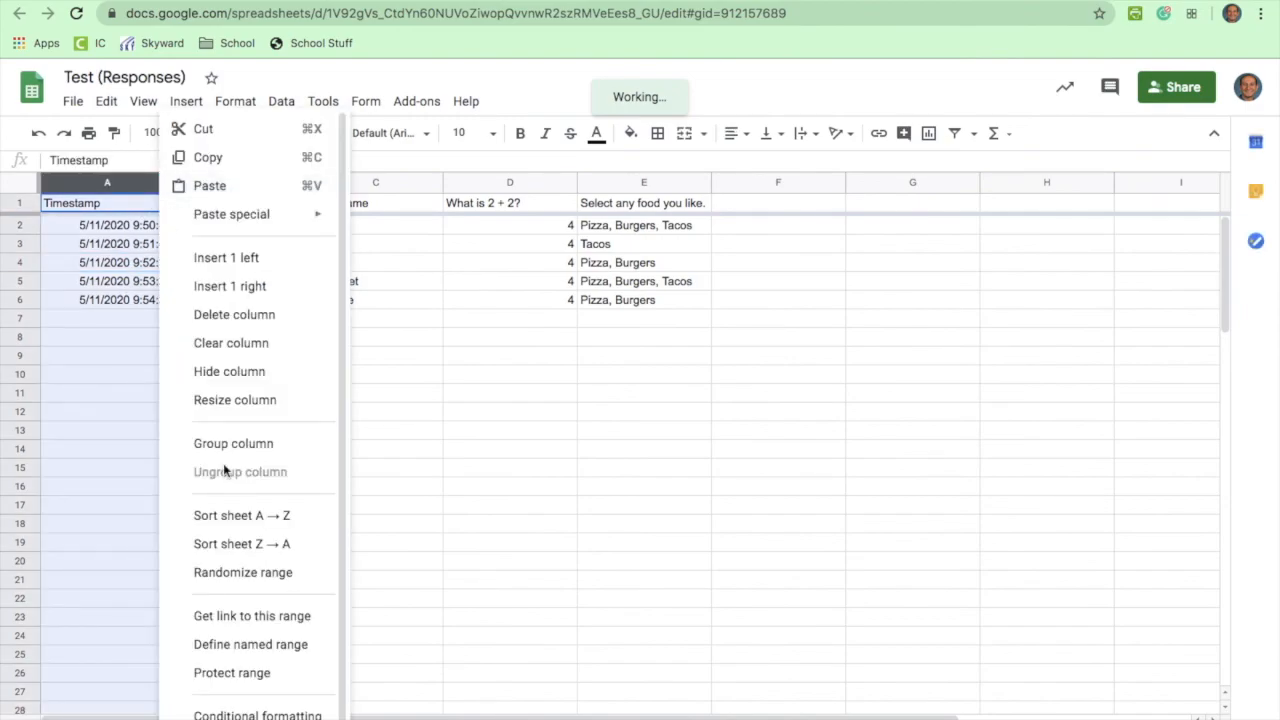
{"action": "left_click", "coordinate": [250, 371]}
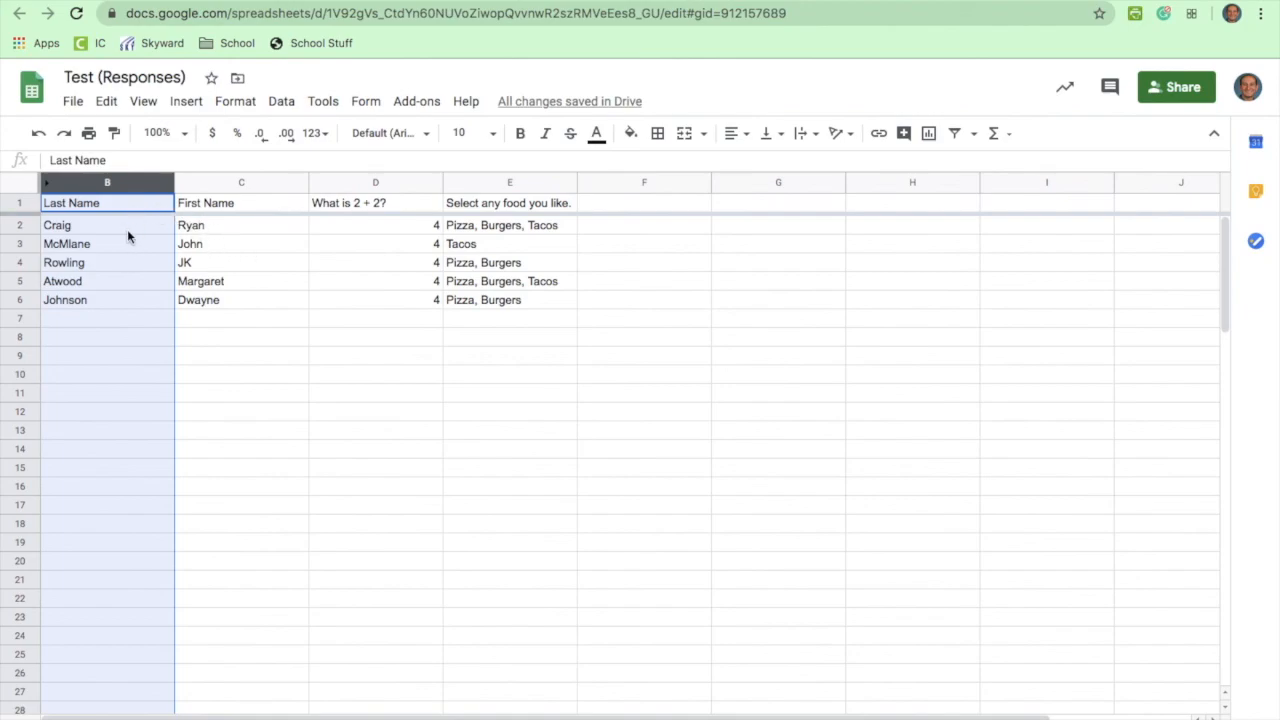
Step: Sort the sheet A to Z by Last Name, then return to the form's Questions view
{"action": "left_click", "coordinate": [165, 208]}
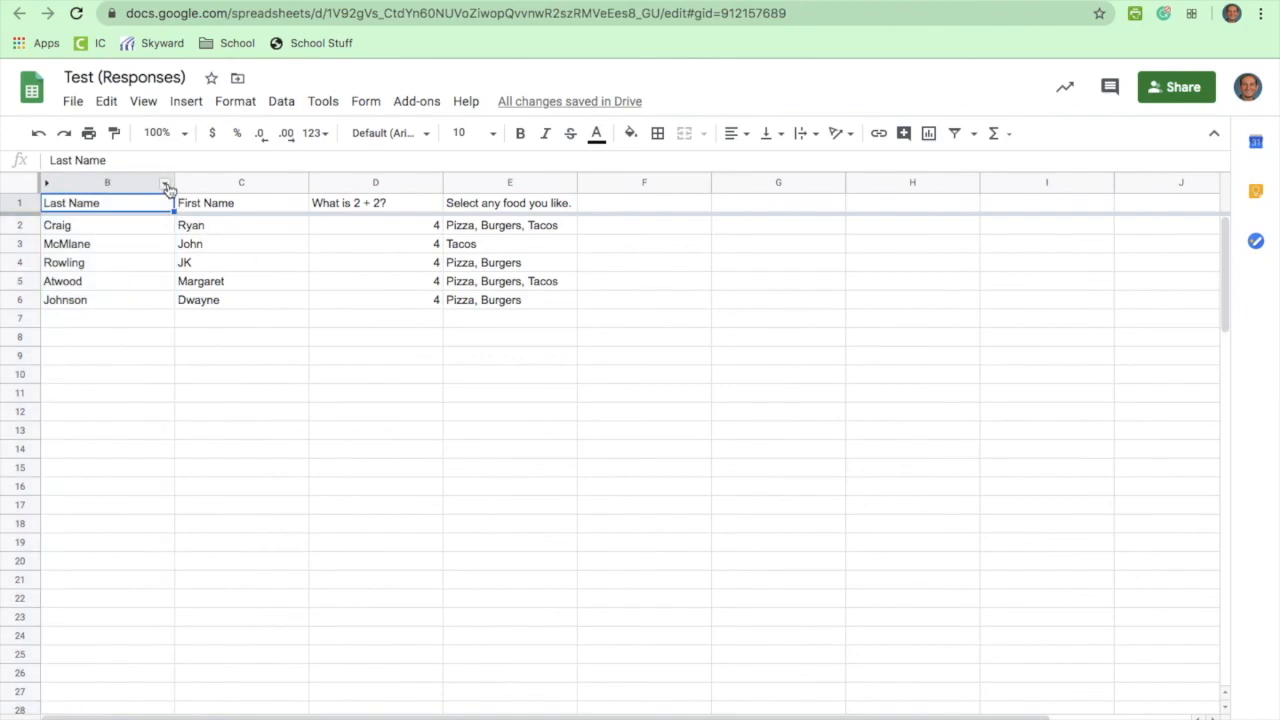
{"action": "left_click", "coordinate": [166, 185]}
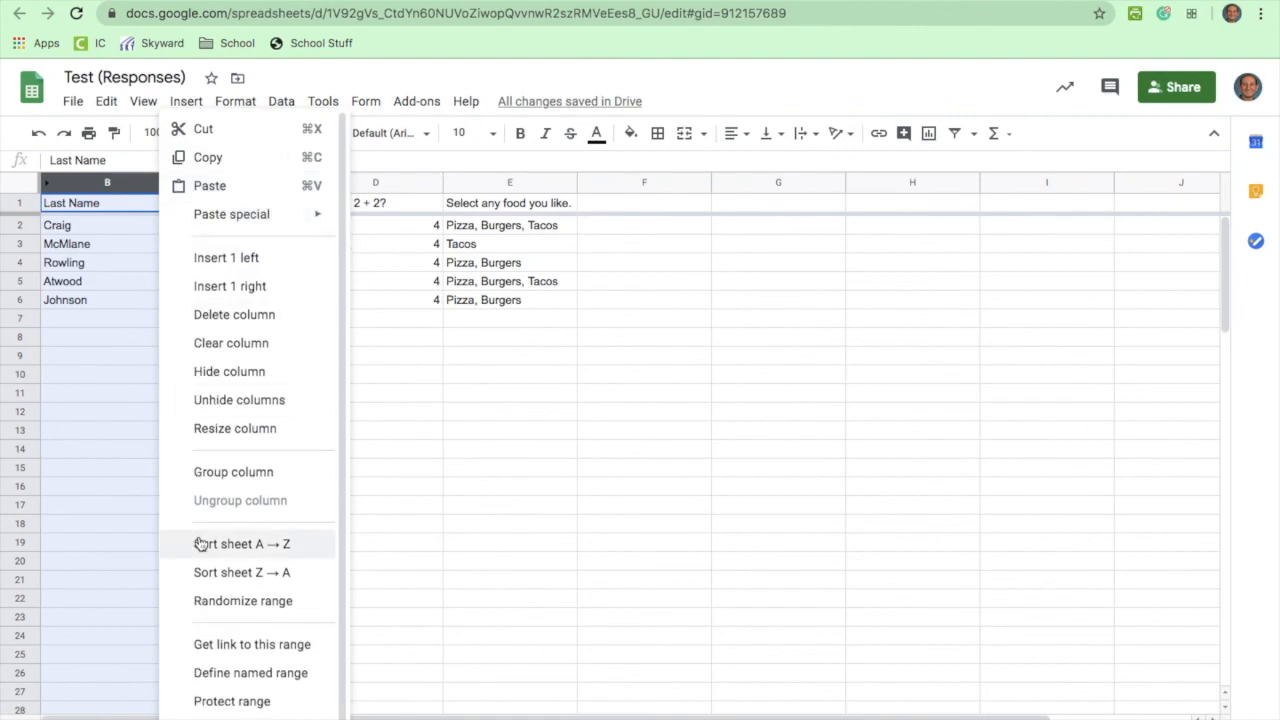
{"action": "left_click", "coordinate": [205, 544]}
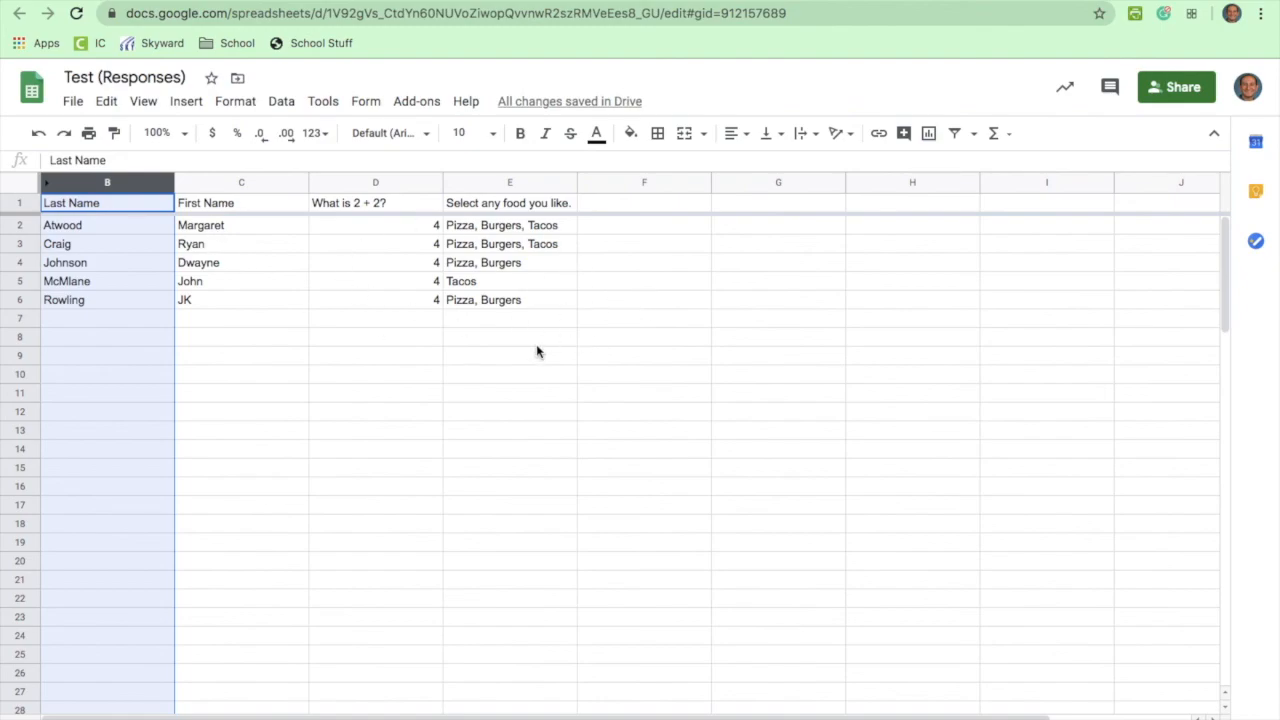
{"action": "left_click", "coordinate": [332, 1]}
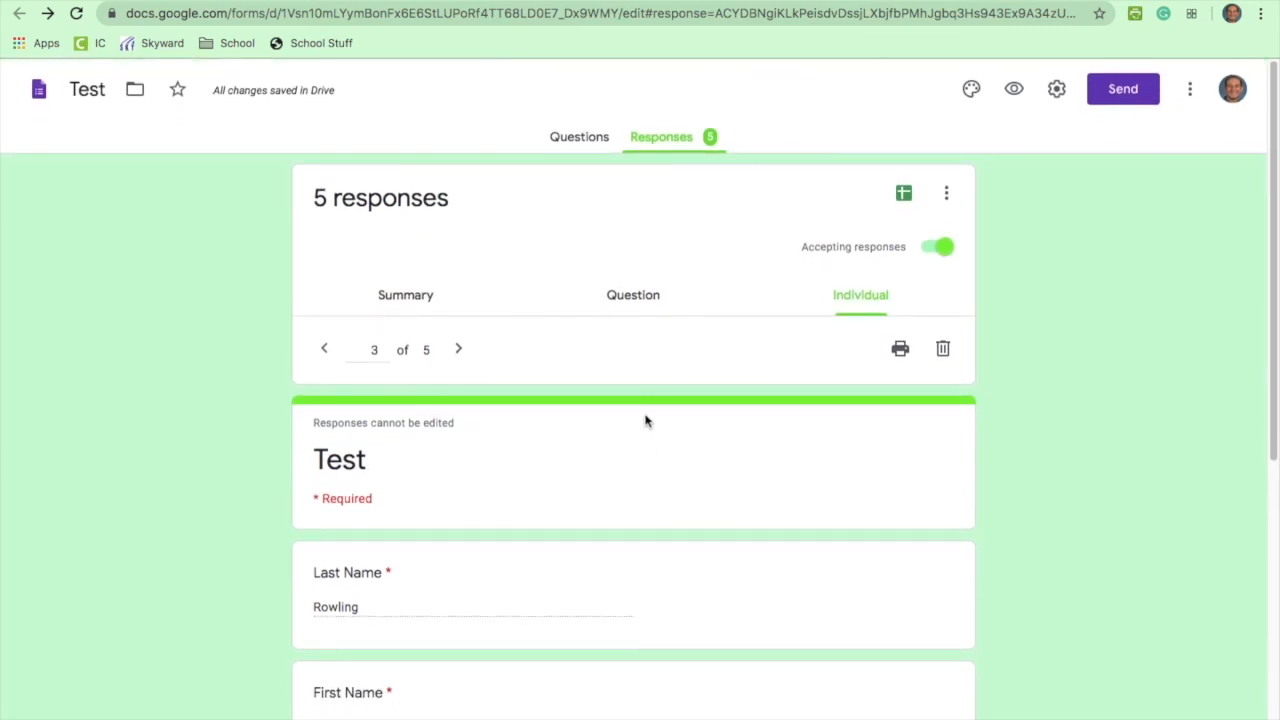
{"action": "left_click", "coordinate": [580, 141]}
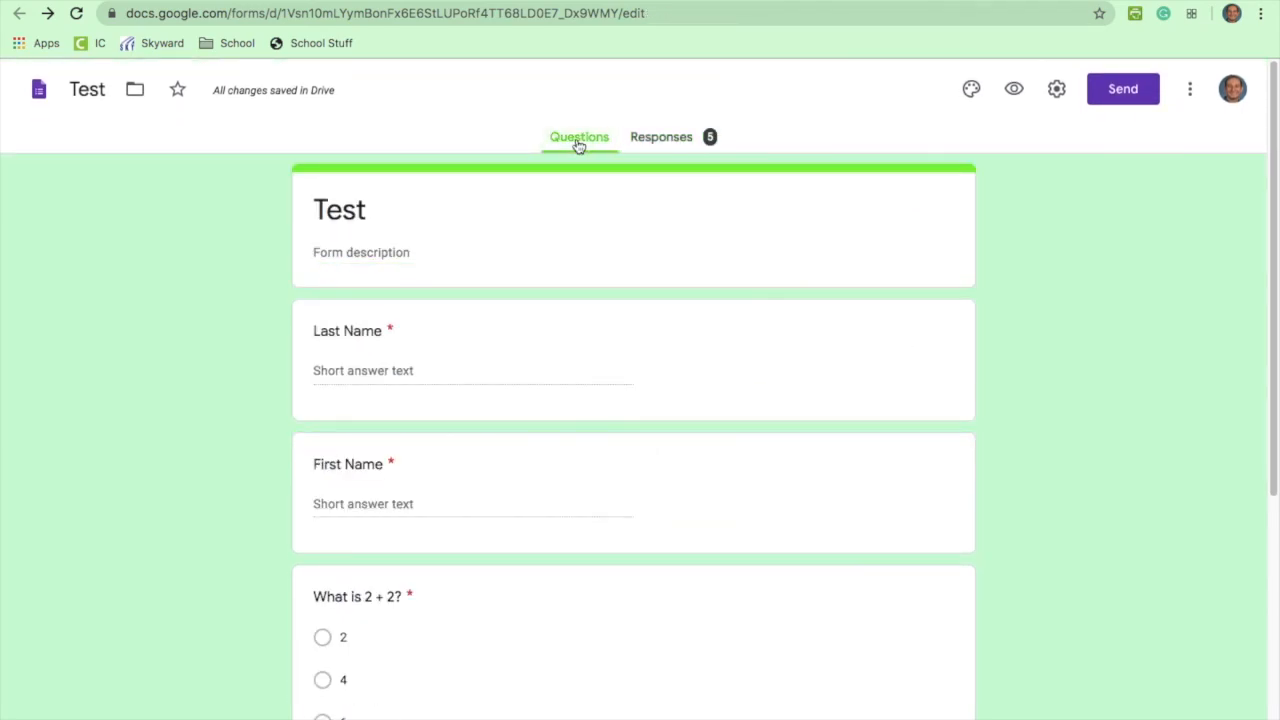